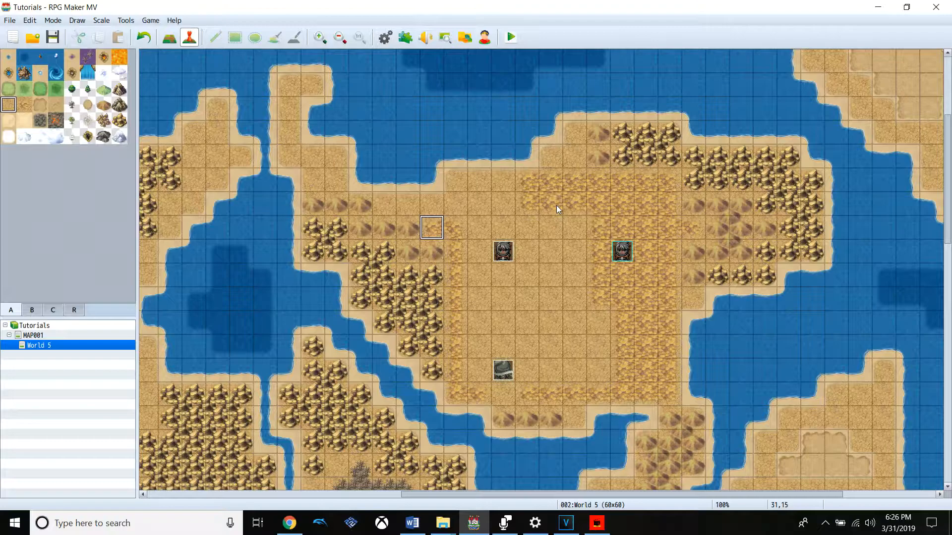
Examine the database's System settings, including the starting party, display options and player starting position
scroll(556, 206, "right", 3)
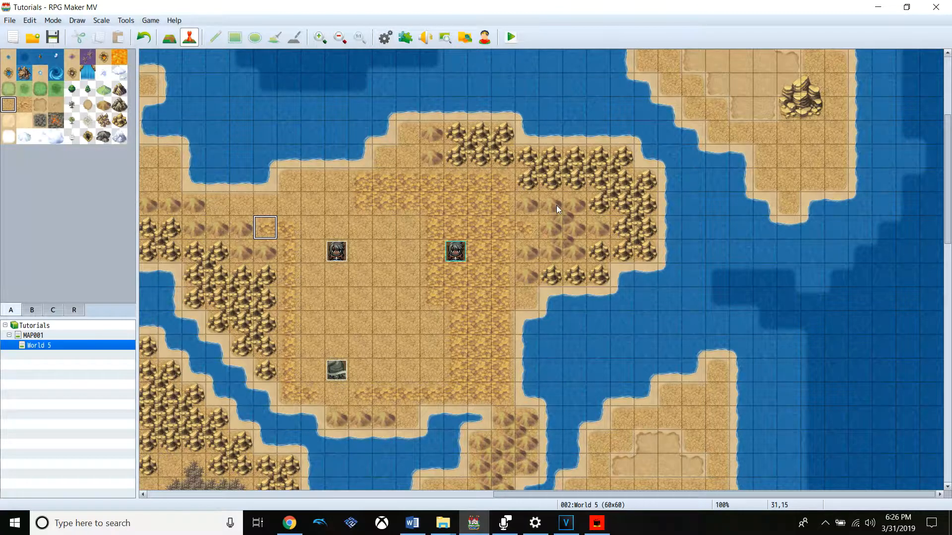
left_click(438, 281)
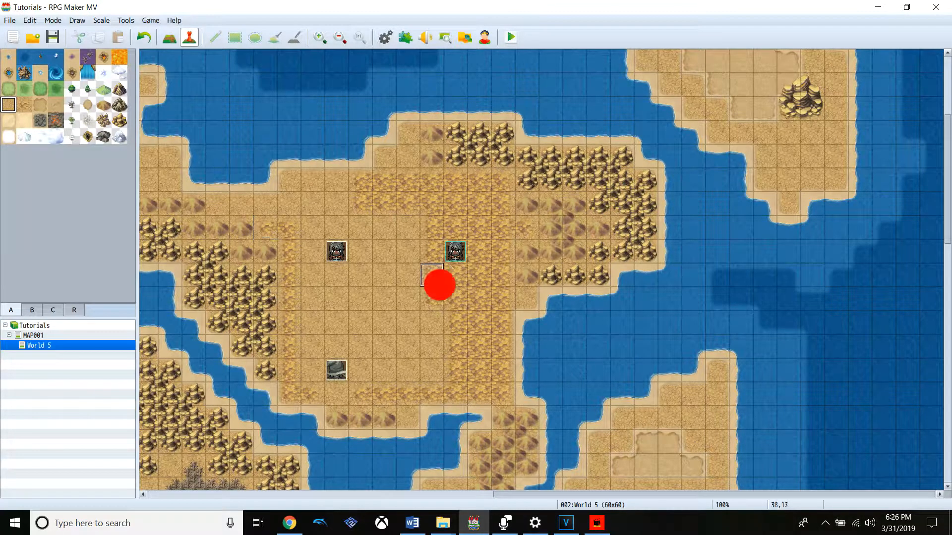
left_click(406, 276)
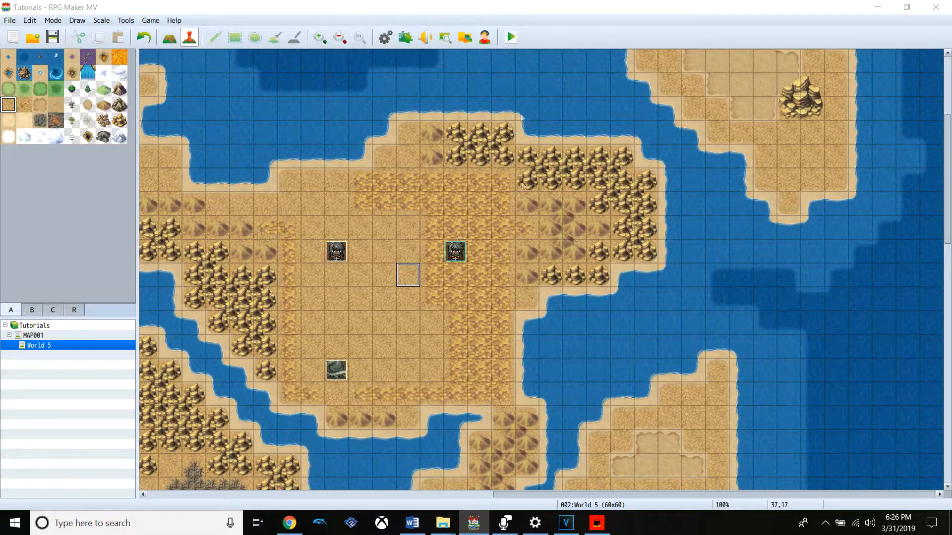
left_click(385, 36)
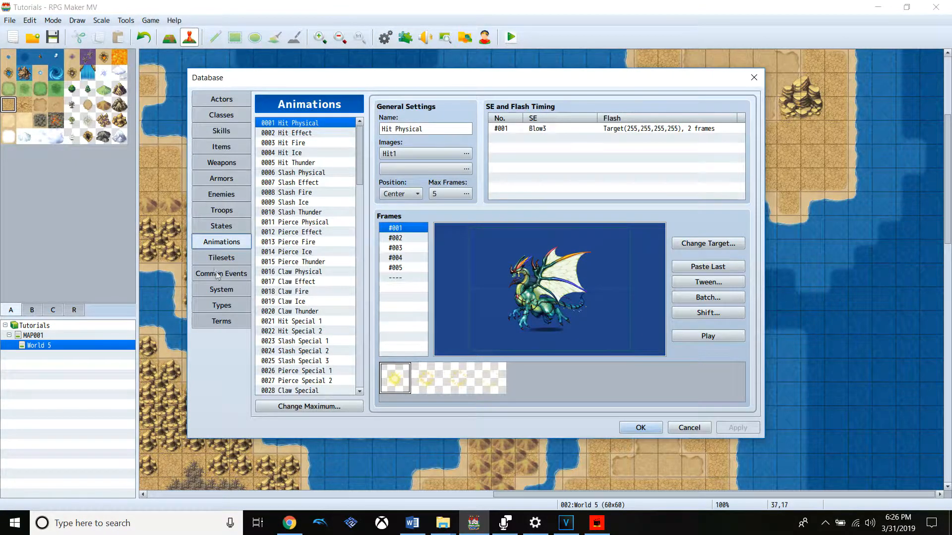
left_click(249, 288)
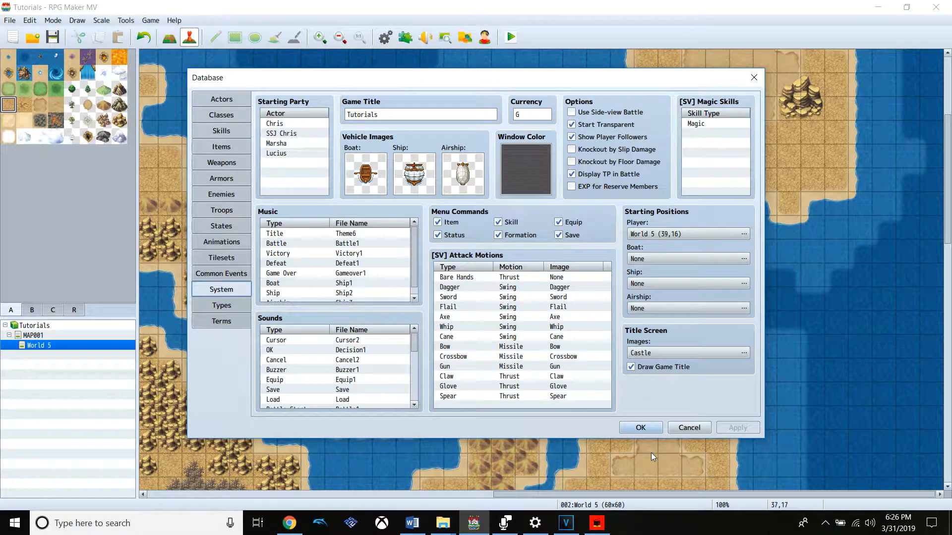
left_click(643, 430)
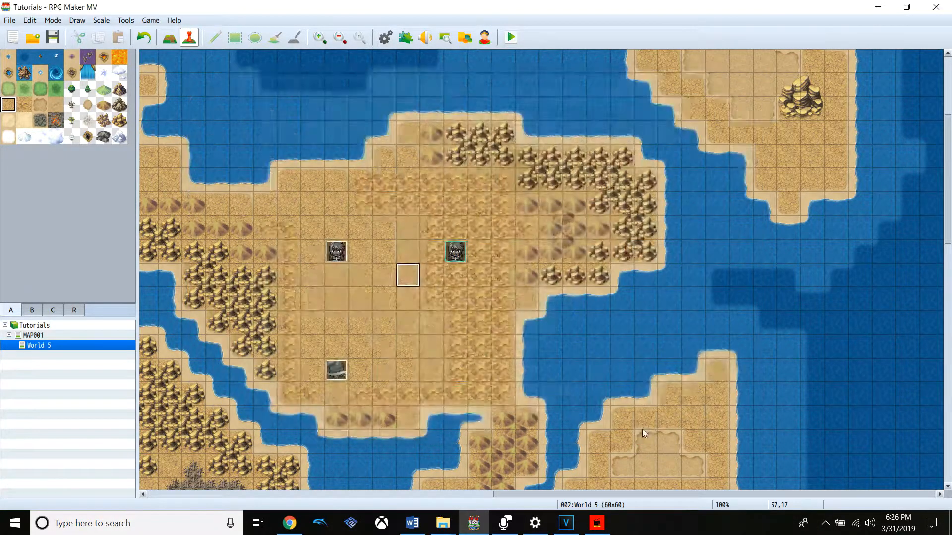
Examine the settings of the EV002 event and the character image assigned to it
left_click(391, 257)
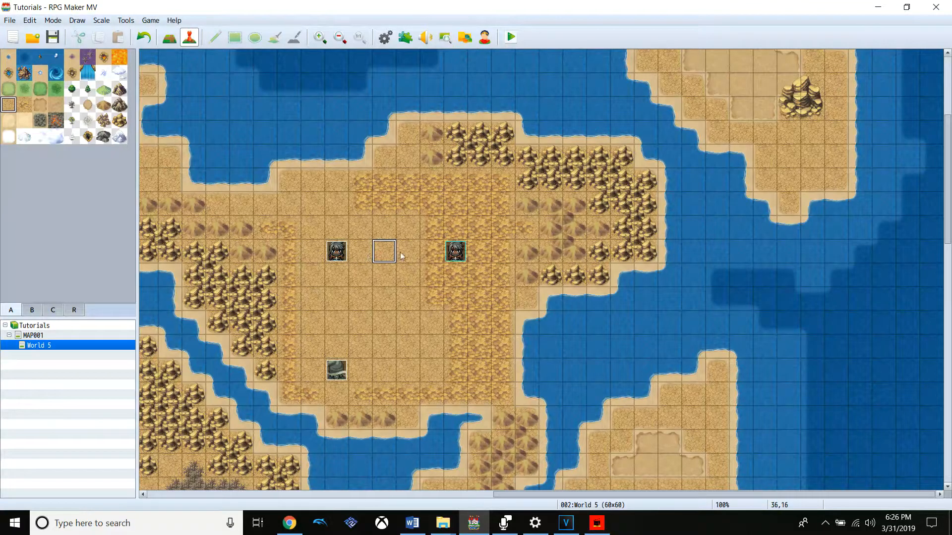
left_click(460, 248)
left_click(334, 253)
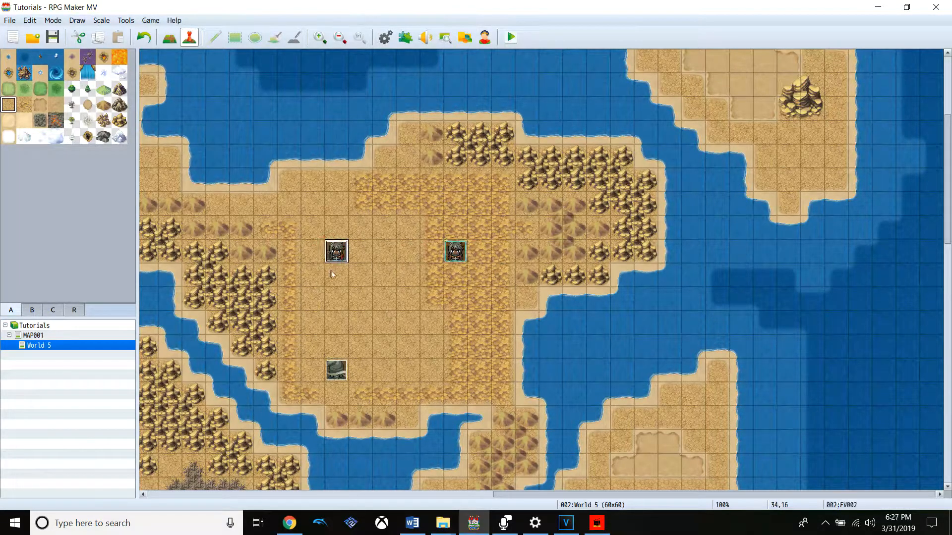
double_click(337, 251)
double_click(254, 306)
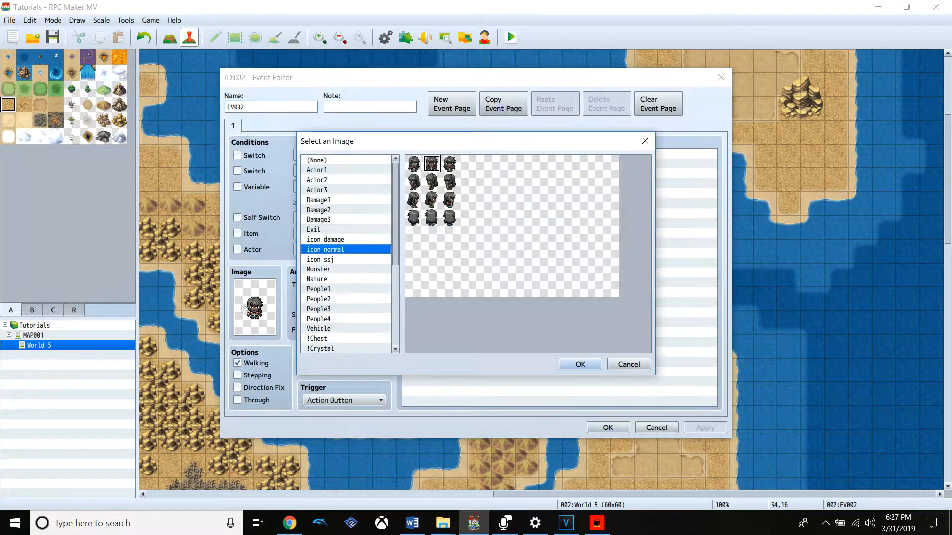
left_click(582, 365)
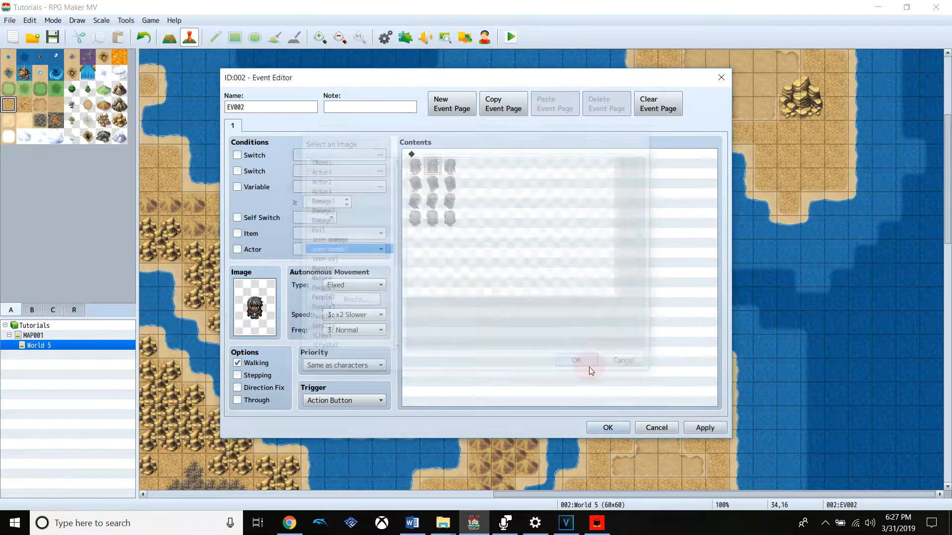
left_click(616, 427)
Rename the EV001 event as "Cutscene Event" and save the change
left_click(399, 350)
left_click(332, 371)
double_click(332, 371)
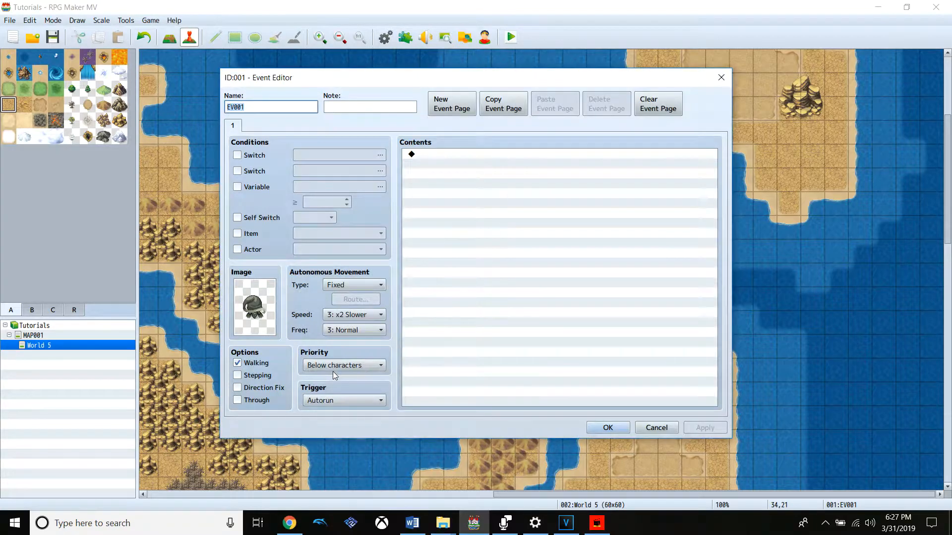
type("Cu")
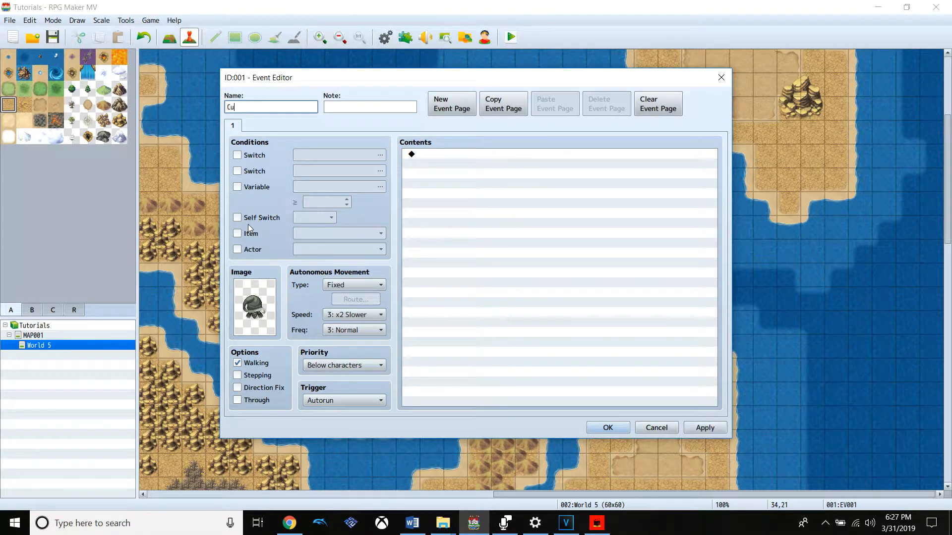
type("tscene Event")
left_click(703, 427)
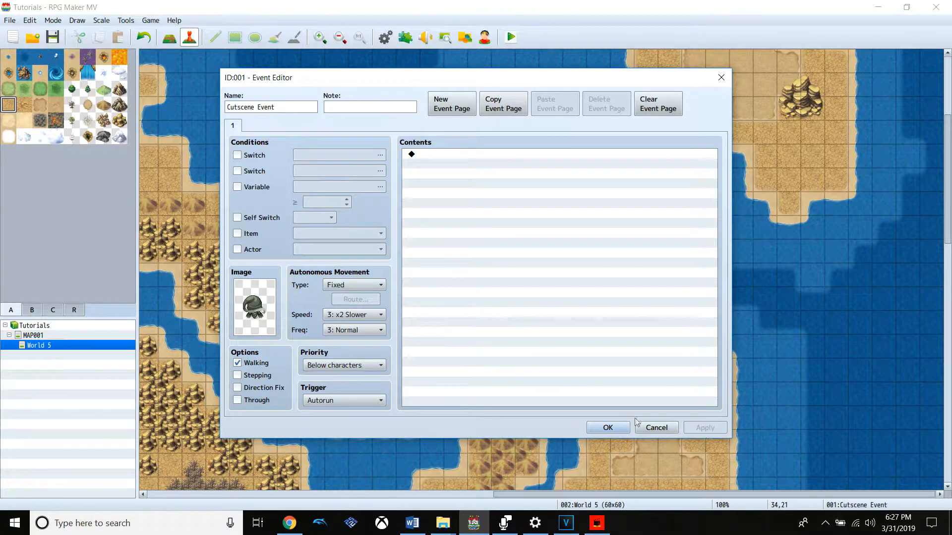
left_click(433, 177)
left_click_drag(629, 82, 833, 81)
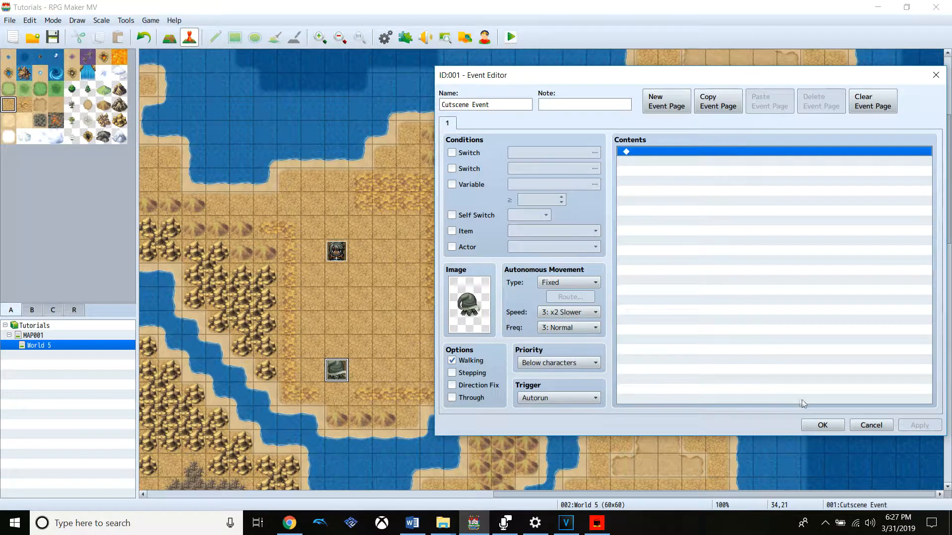
left_click(818, 424)
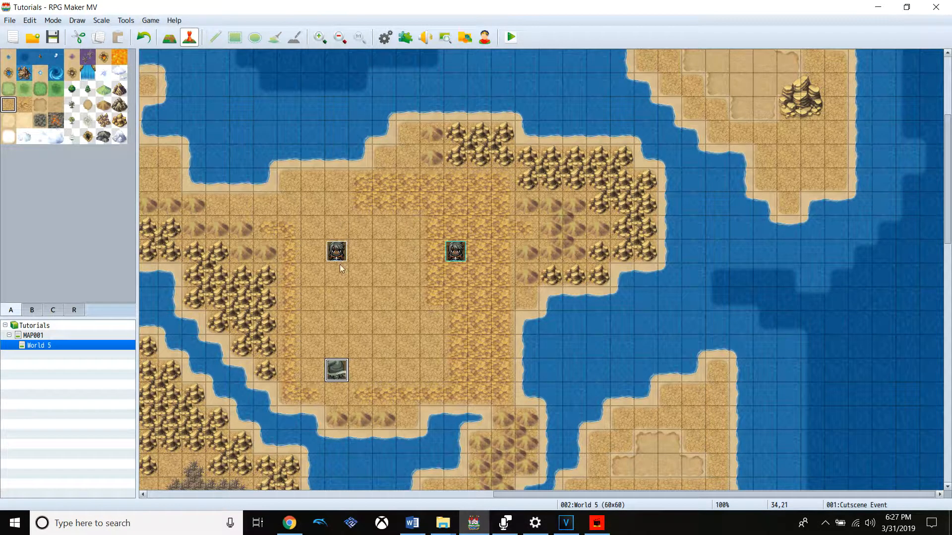
Insert a Set Movement Route command in the Cutscene Event's contents and target it at Cutscene Event
double_click(329, 376)
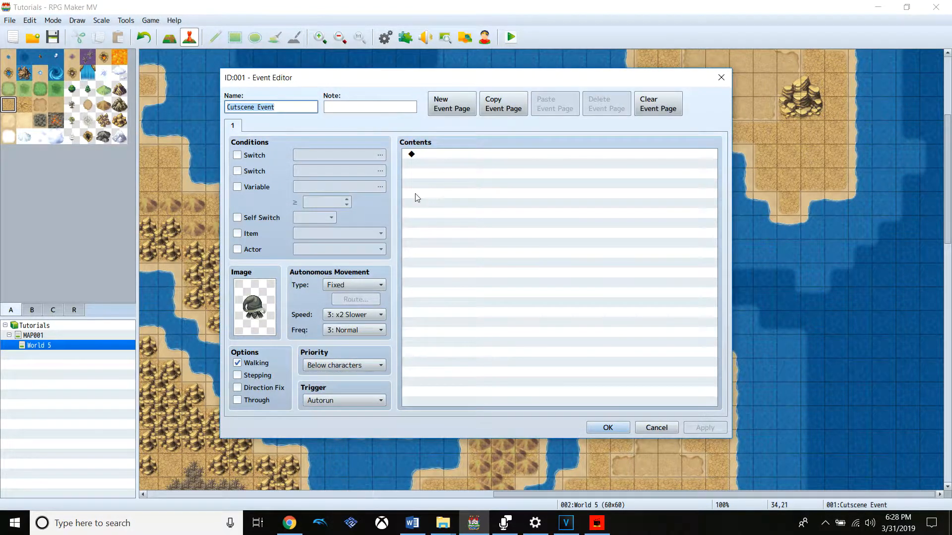
left_click(476, 154)
double_click(475, 153)
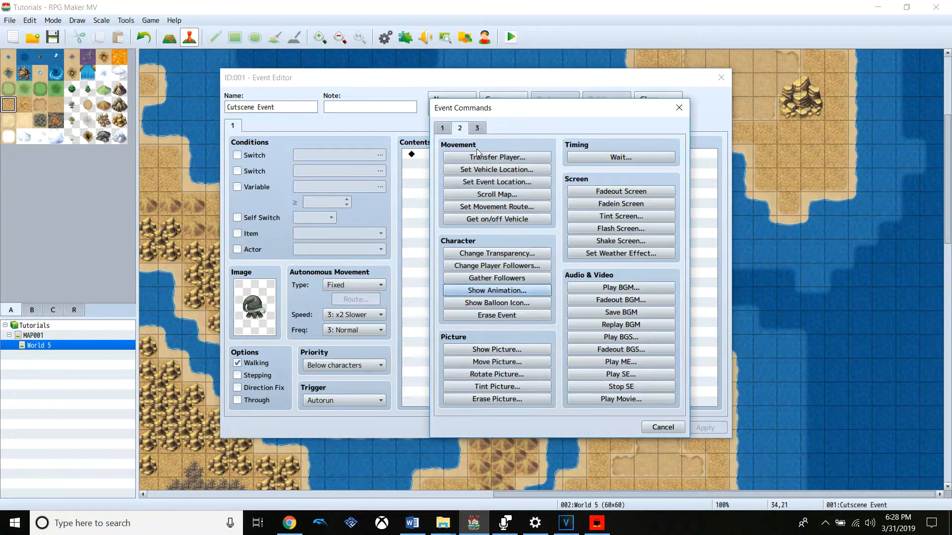
left_click(442, 129)
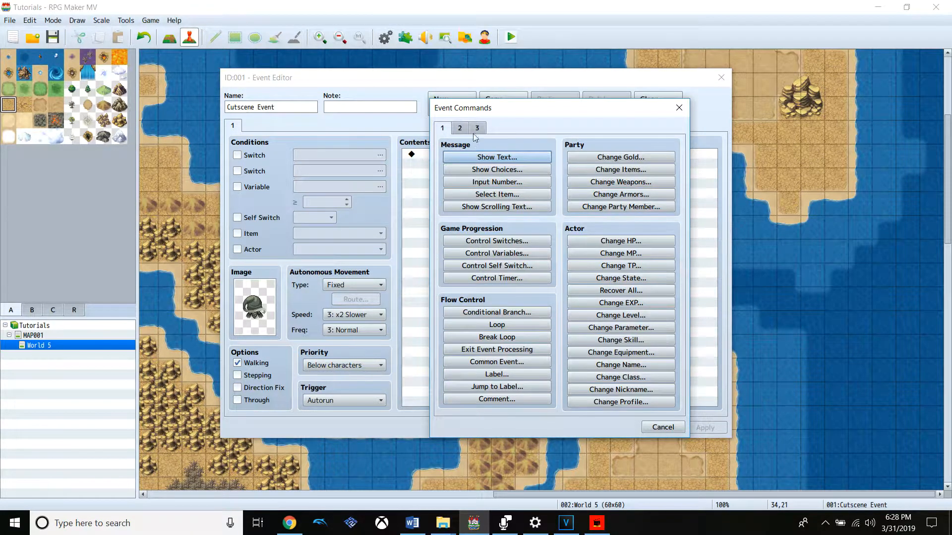
left_click(477, 128)
left_click(460, 128)
left_click(484, 207)
left_click(404, 174)
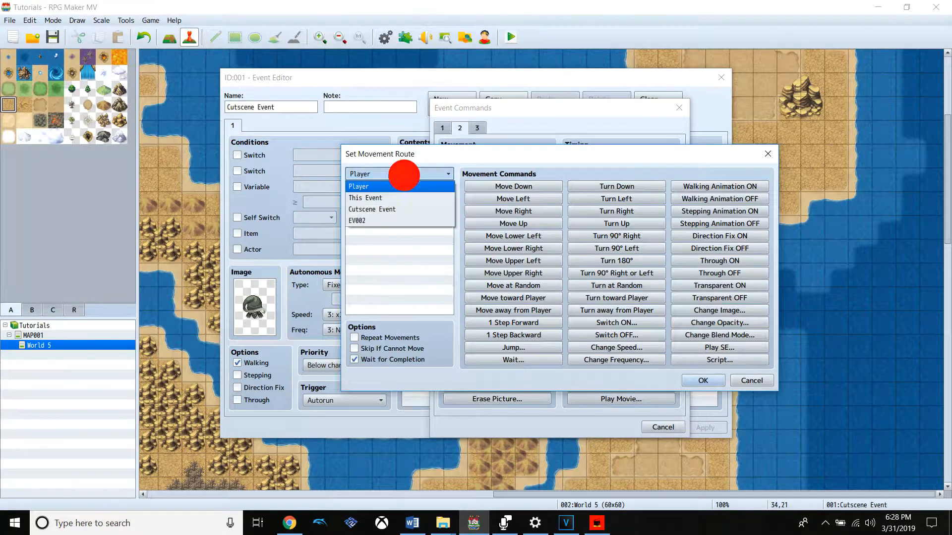
left_click(419, 209)
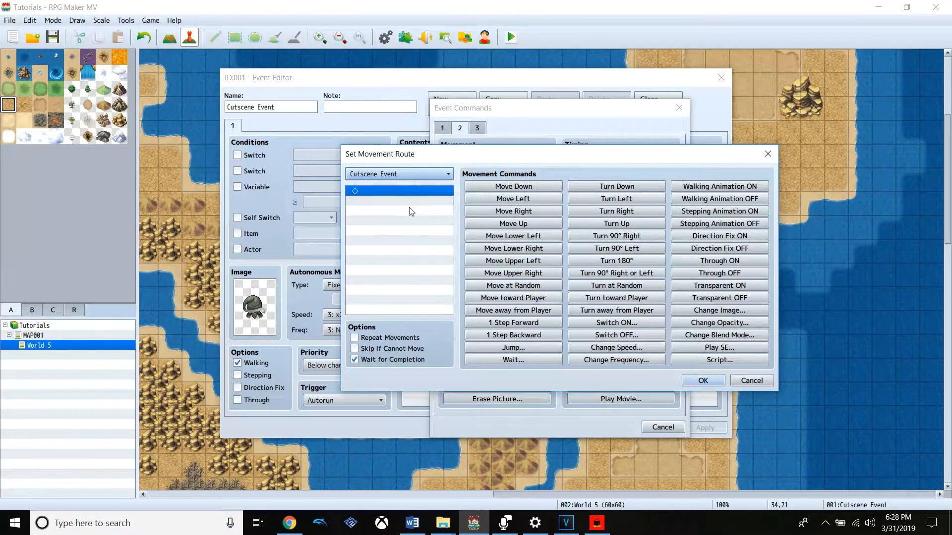
Add four Move Up commands to the movement route and accept it with Wait for Completion enabled
left_click(548, 228)
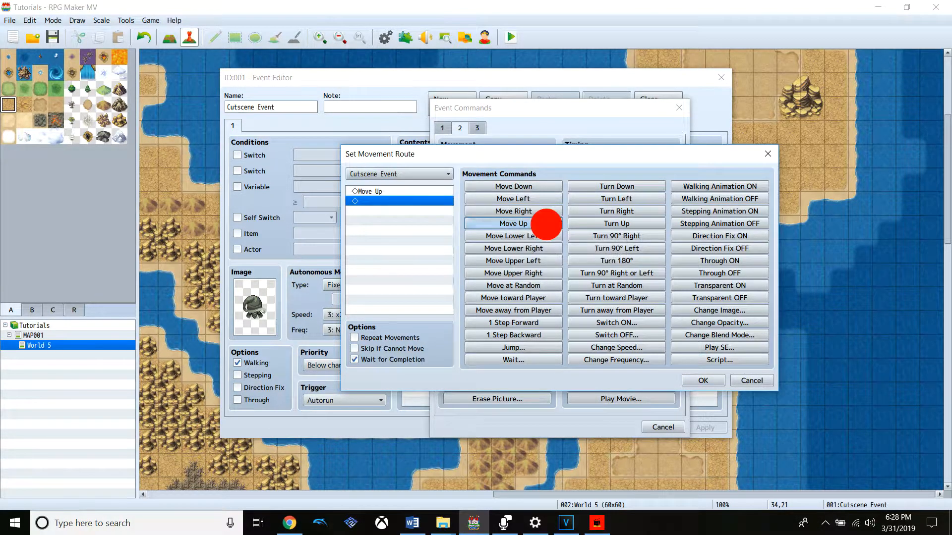
left_click(548, 228)
left_click(547, 228)
left_click(548, 228)
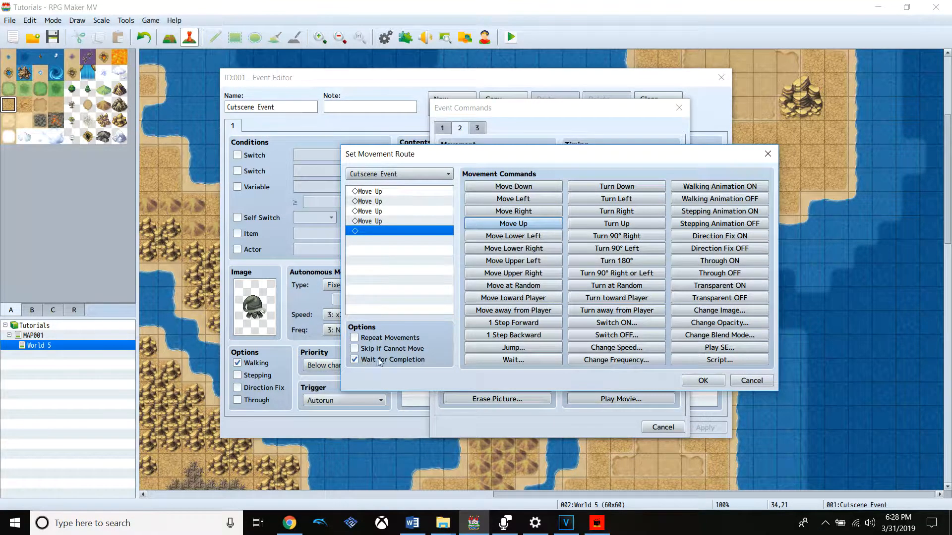
left_click(699, 379)
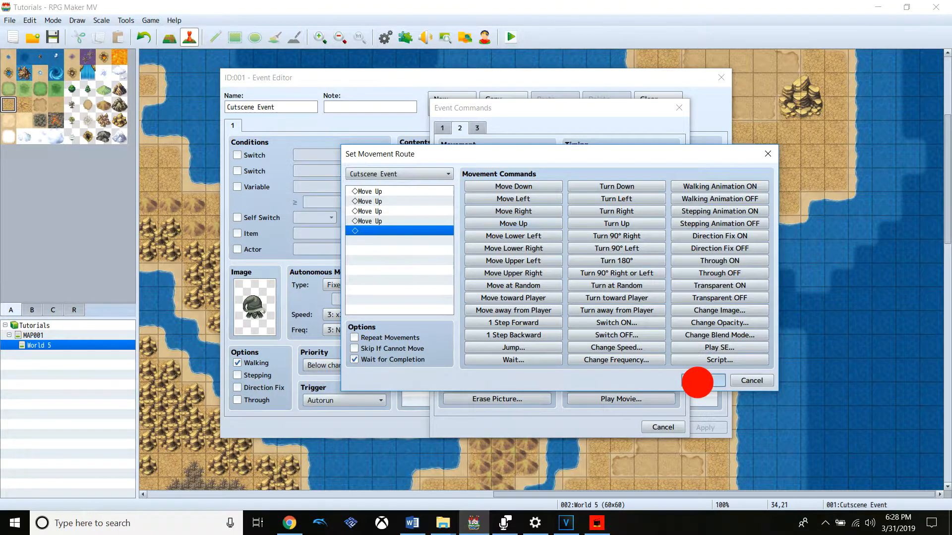
Add a Show Animation command playing Hit Physical on the Player after the movement route and save the event
right_click(480, 204)
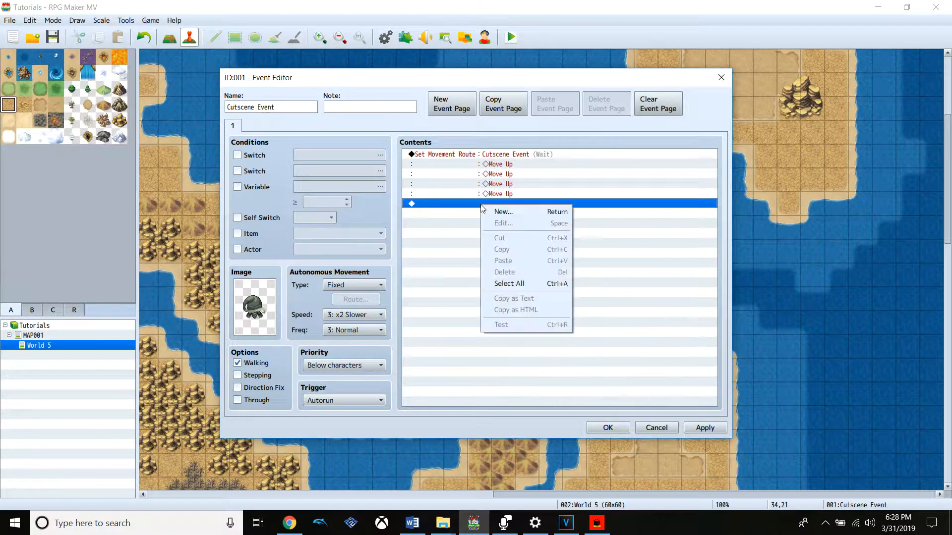
left_click(495, 211)
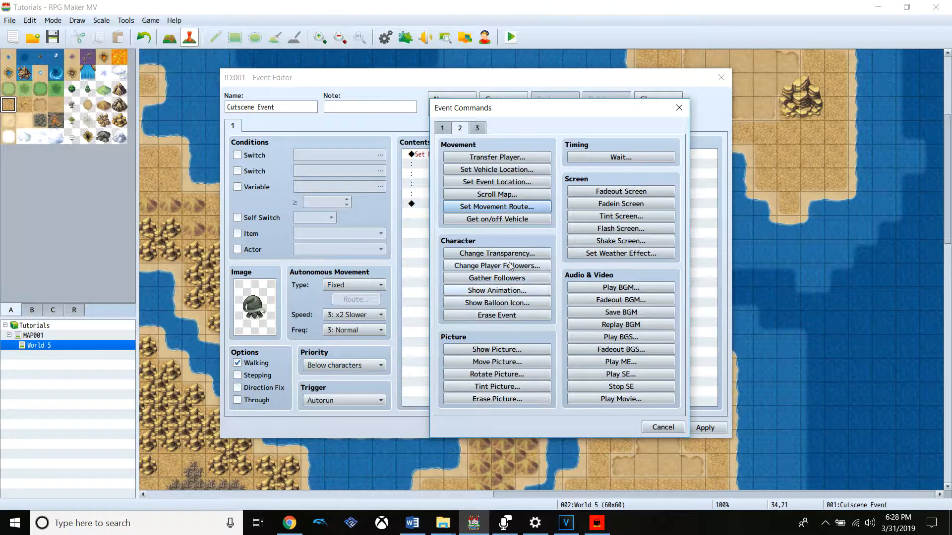
left_click(518, 291)
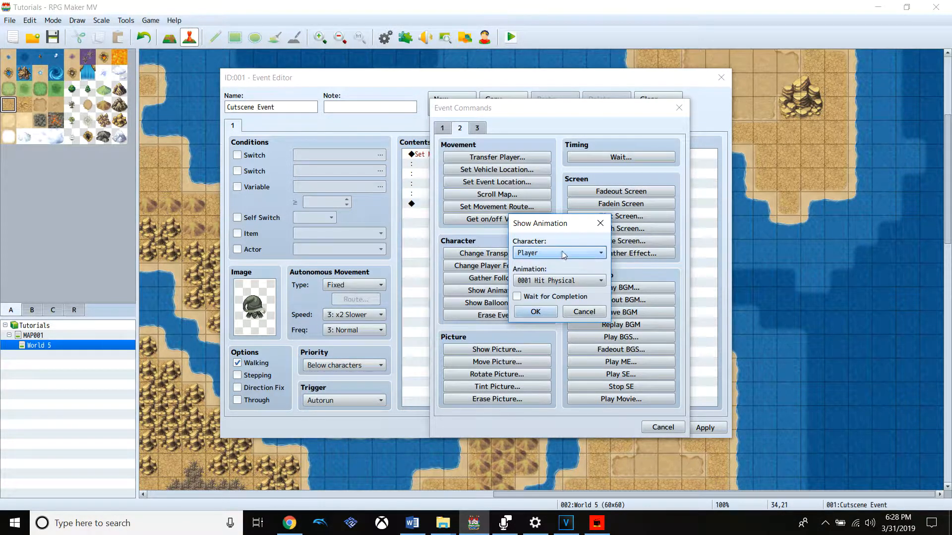
left_click(535, 312)
left_click(694, 428)
left_click(607, 428)
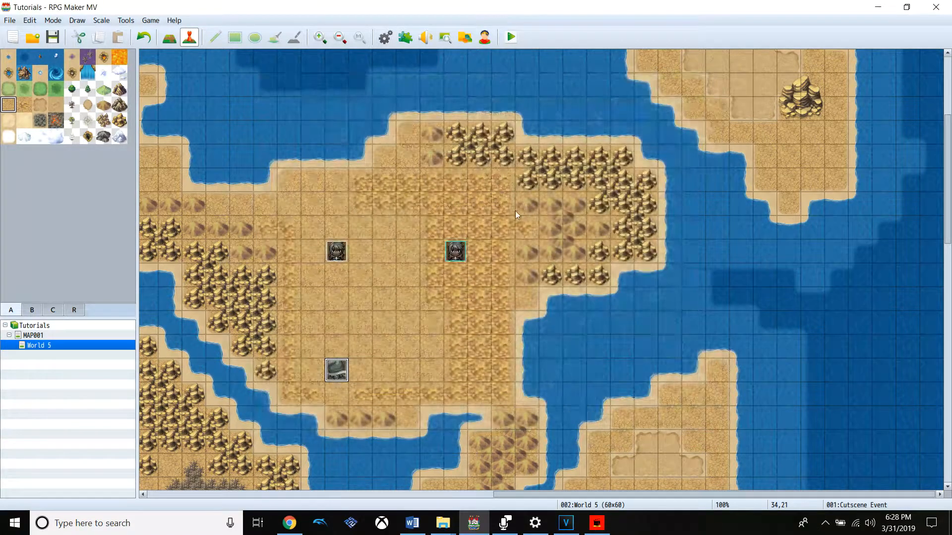
Review the Cutscene Event's command list and trigger setting
right_click(341, 367)
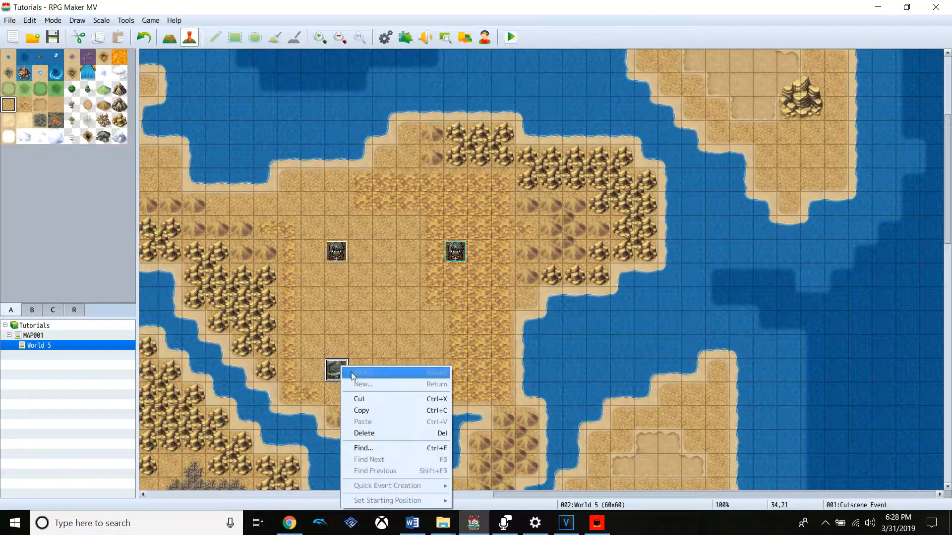
left_click(357, 372)
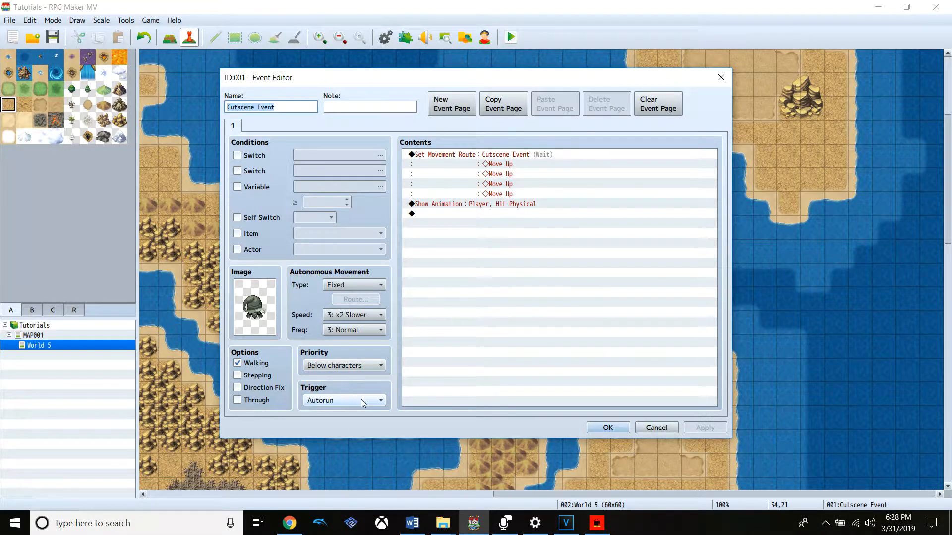
left_click(615, 427)
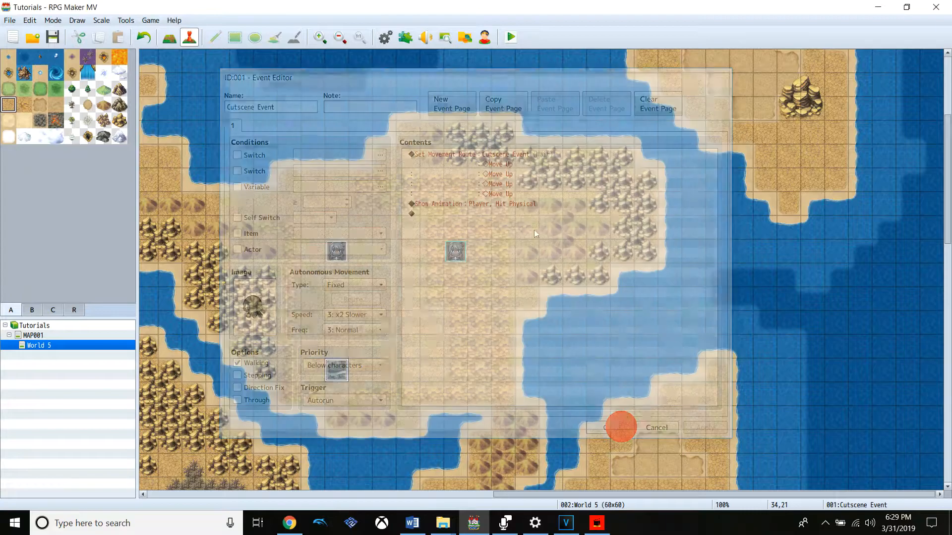
Playtest the project by starting a new game, watch the cutscene, and close the game window
left_click(511, 38)
left_click(429, 276)
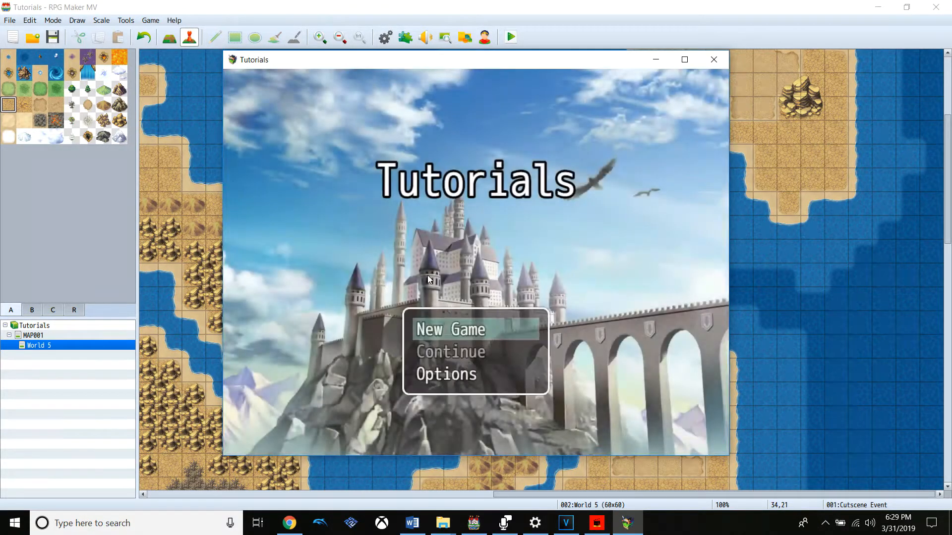
key("Return")
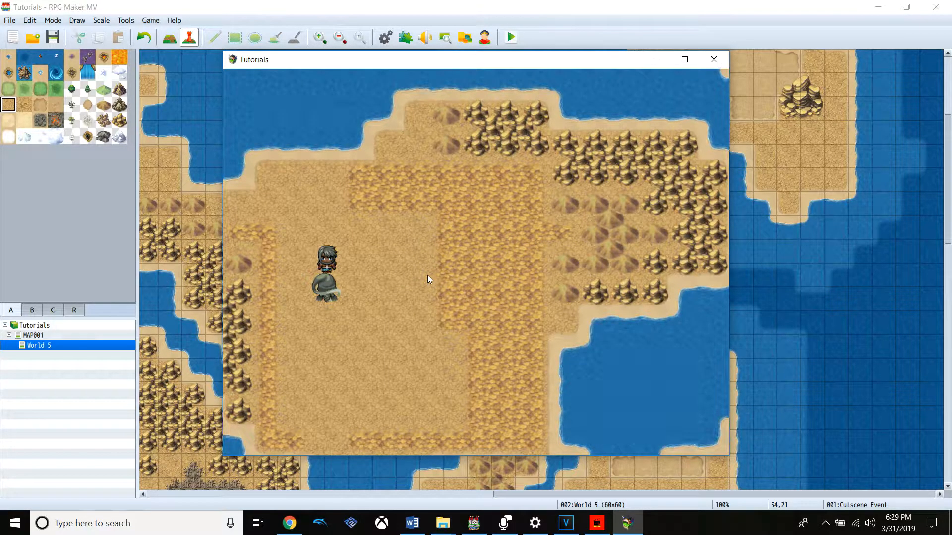
left_click(713, 60)
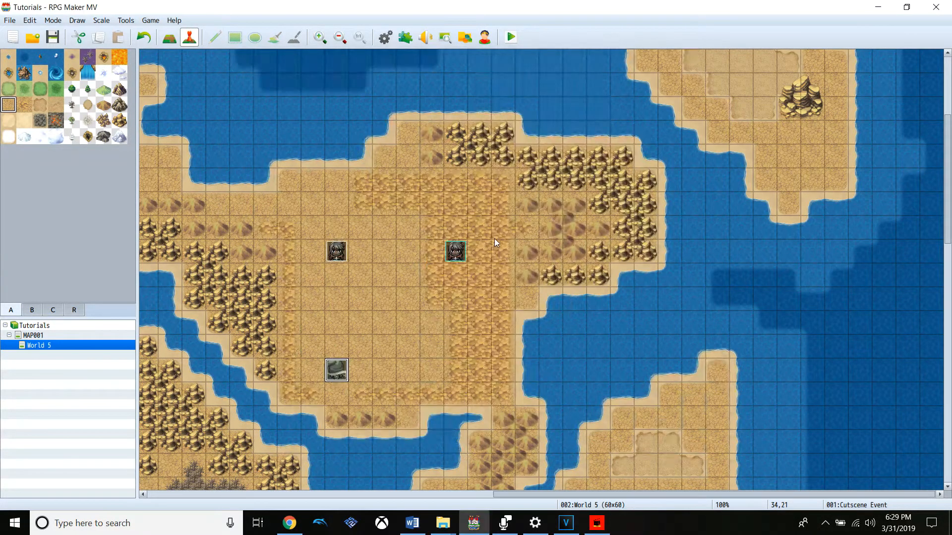
left_click(340, 368)
double_click(340, 369)
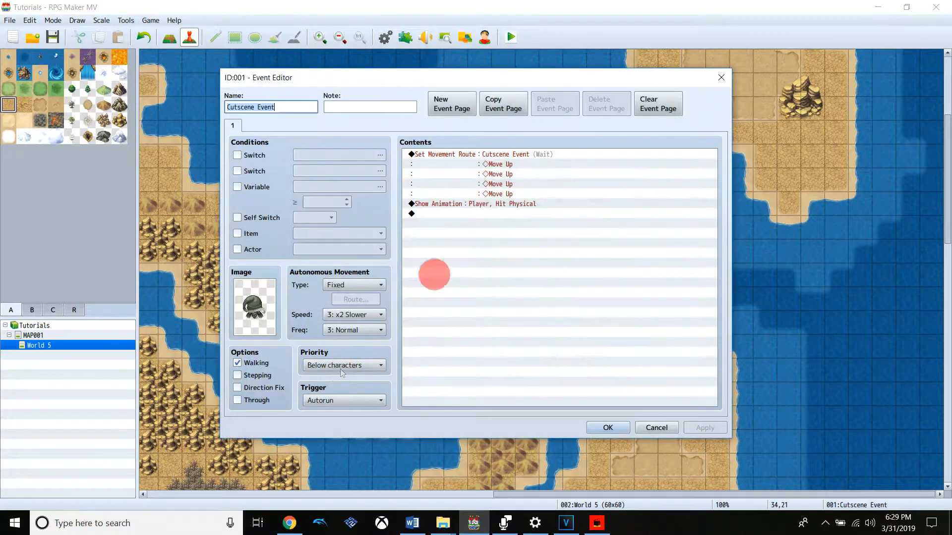
left_click(494, 209)
left_click(521, 197)
double_click(526, 203)
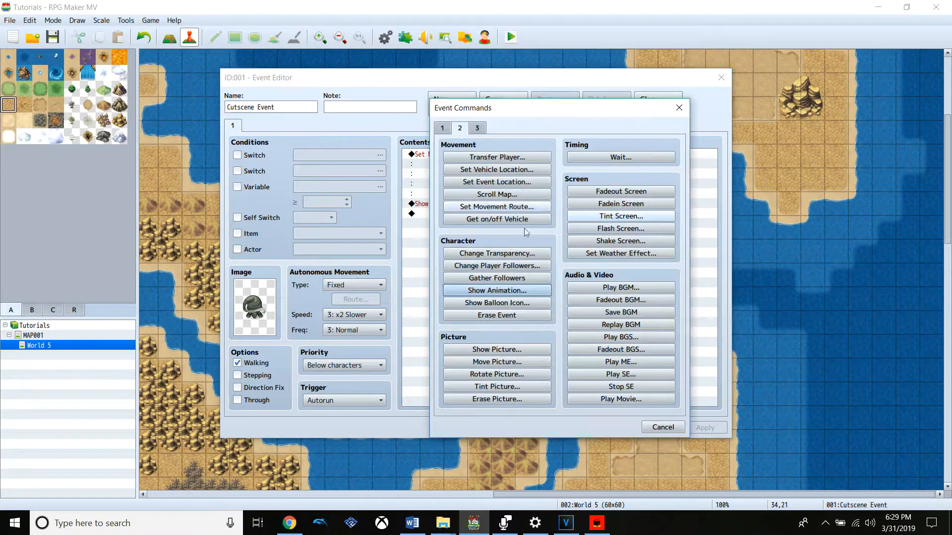
left_click(644, 429)
left_click(659, 426)
Rename the character event above the Cutscene Event as Main Char and save it
right_click(340, 253)
left_click(352, 256)
type("Main Char")
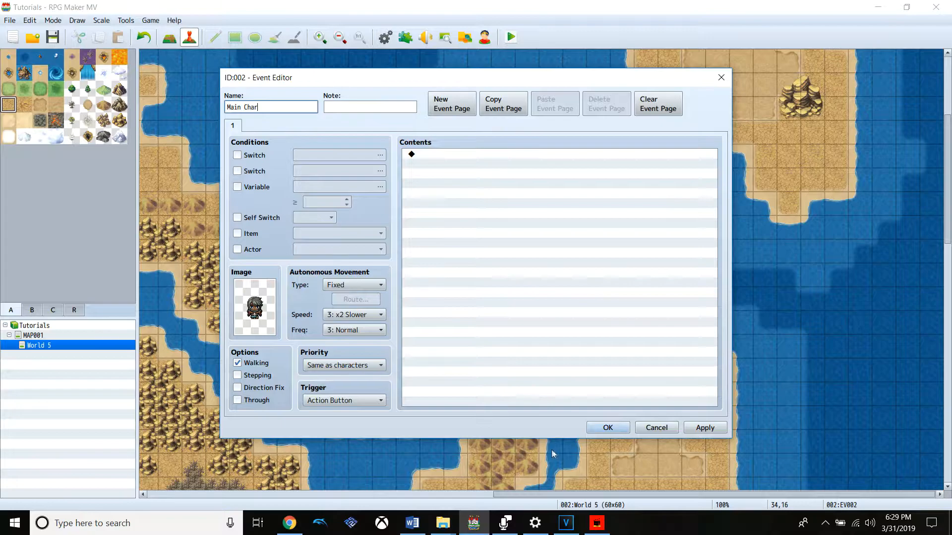
left_click(607, 427)
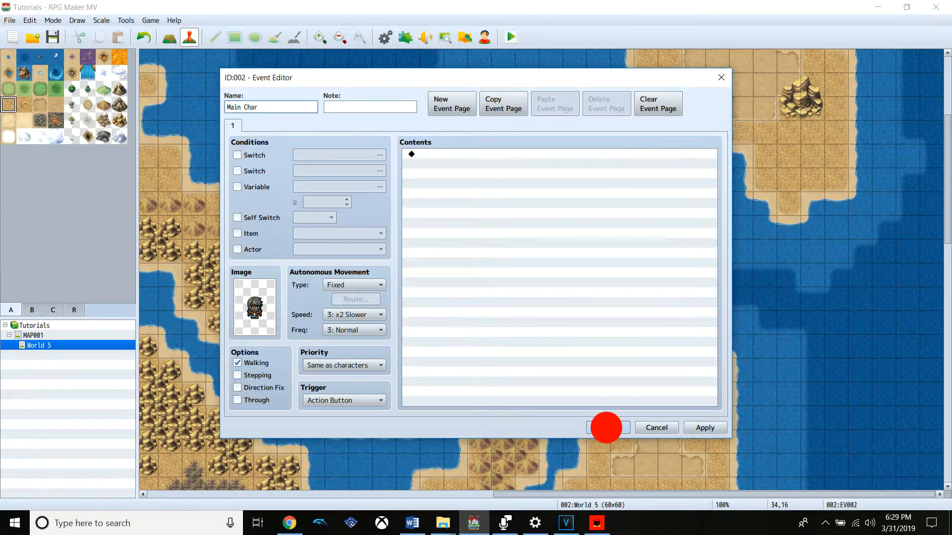
Change the target of the Cutscene Event's Show Animation command to Main Char
right_click(341, 369)
left_click(357, 375)
right_click(524, 209)
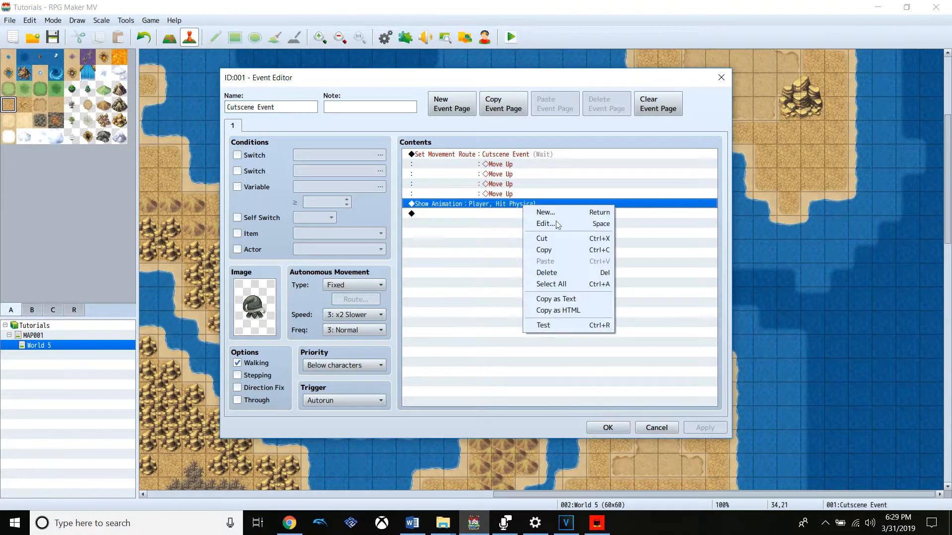
left_click(571, 222)
left_click(559, 253)
left_click(560, 299)
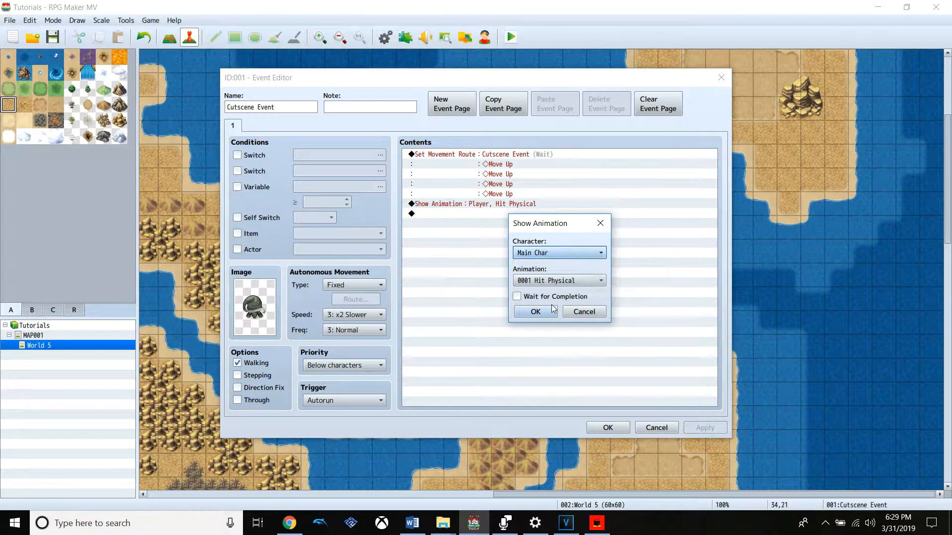
left_click(550, 309)
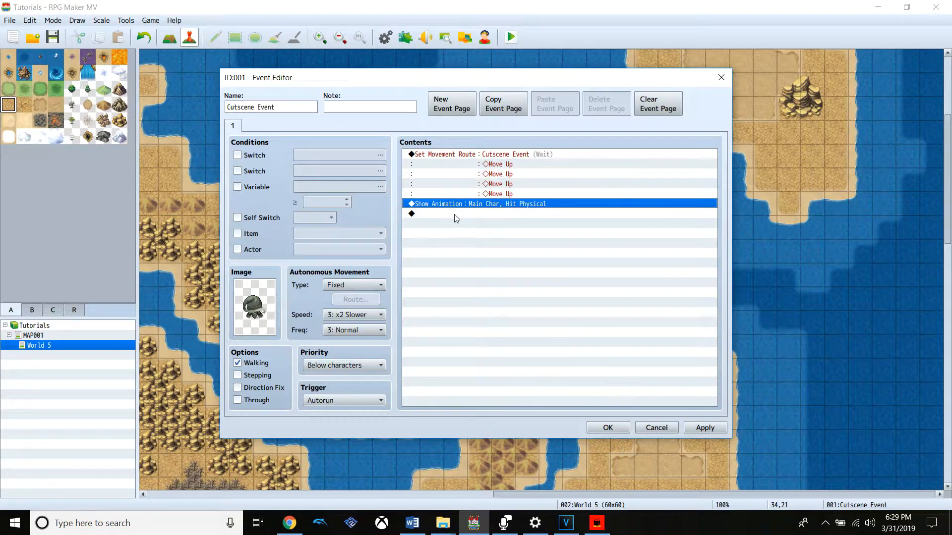
Add a Set Movement Route command for Main Char after the animation, containing three 1 Step Backward moves
right_click(533, 215)
left_click(546, 220)
left_click(471, 206)
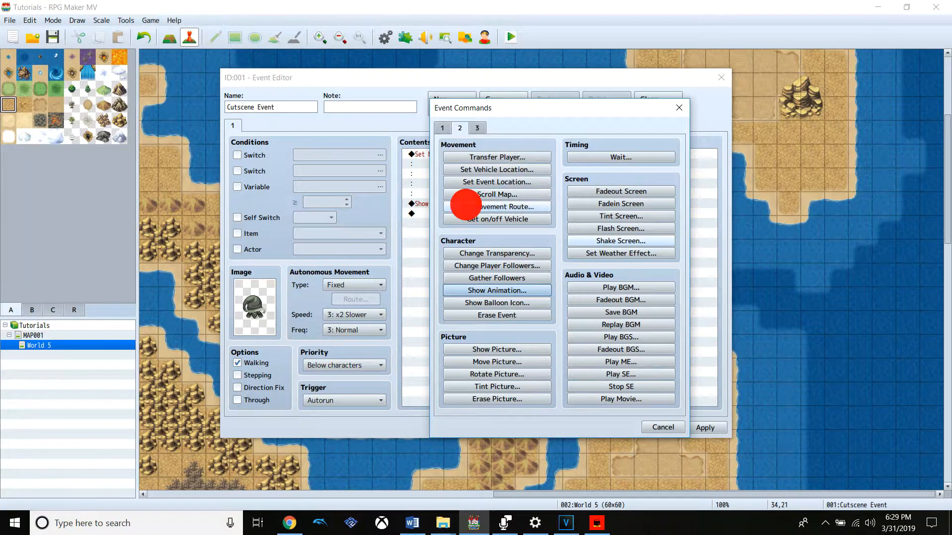
left_click(421, 176)
left_click(394, 221)
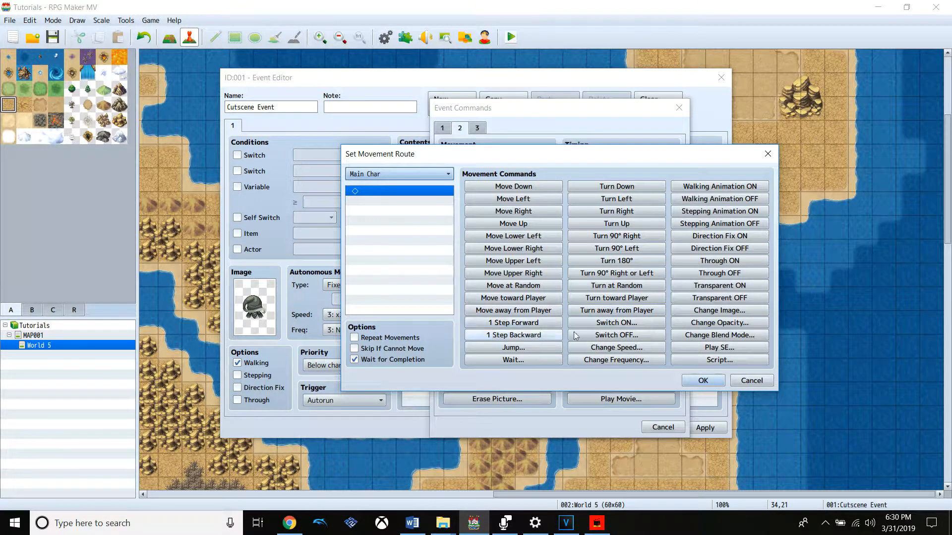
left_click(539, 341)
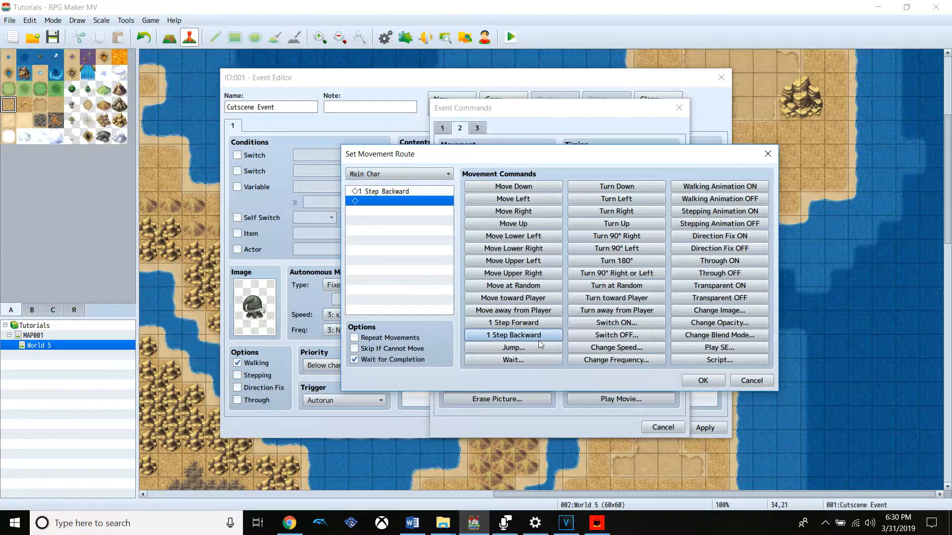
left_click(539, 341)
left_click(539, 341)
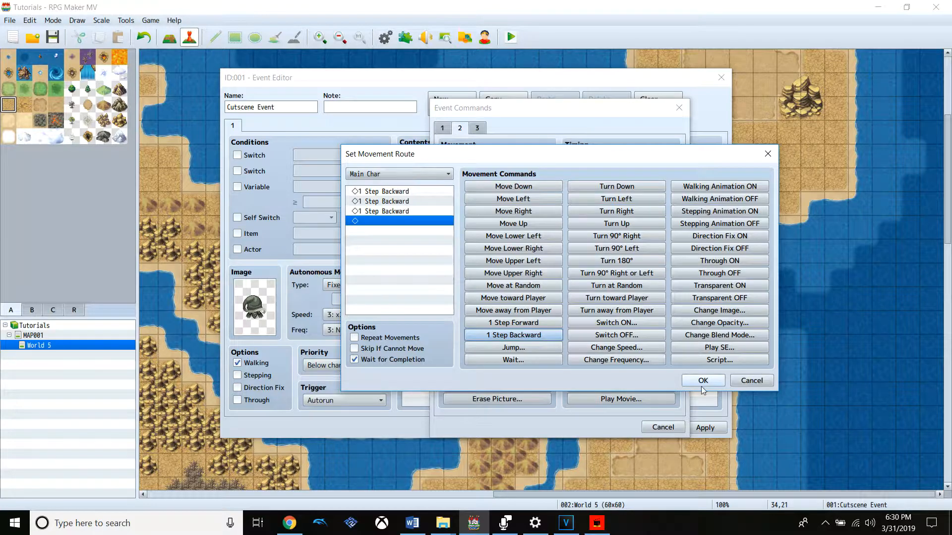
left_click(616, 347)
left_click(552, 273)
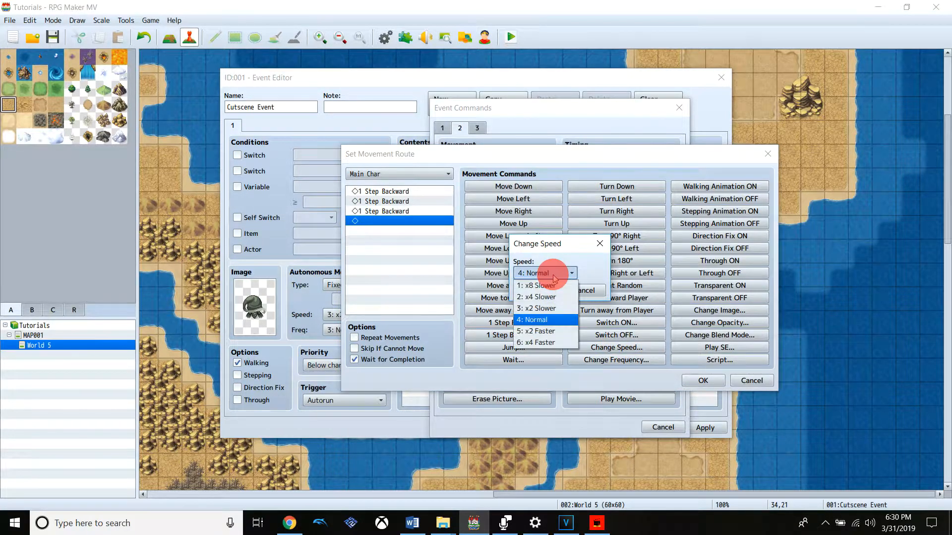
left_click(589, 287)
left_click(584, 289)
Insert a Change Speed command set to 5: x2 Faster before the first 1 Step Backward
left_click(416, 191)
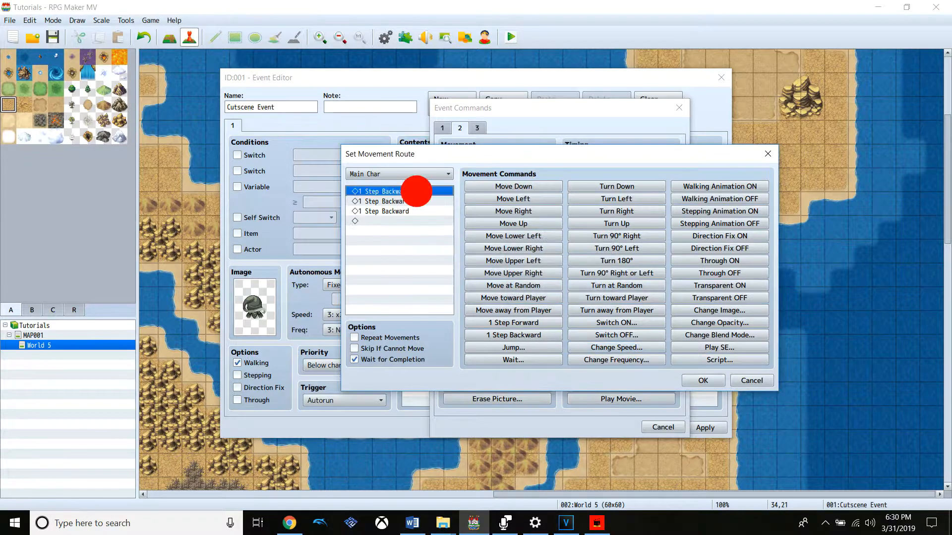
left_click(616, 360)
left_click(584, 290)
left_click(616, 335)
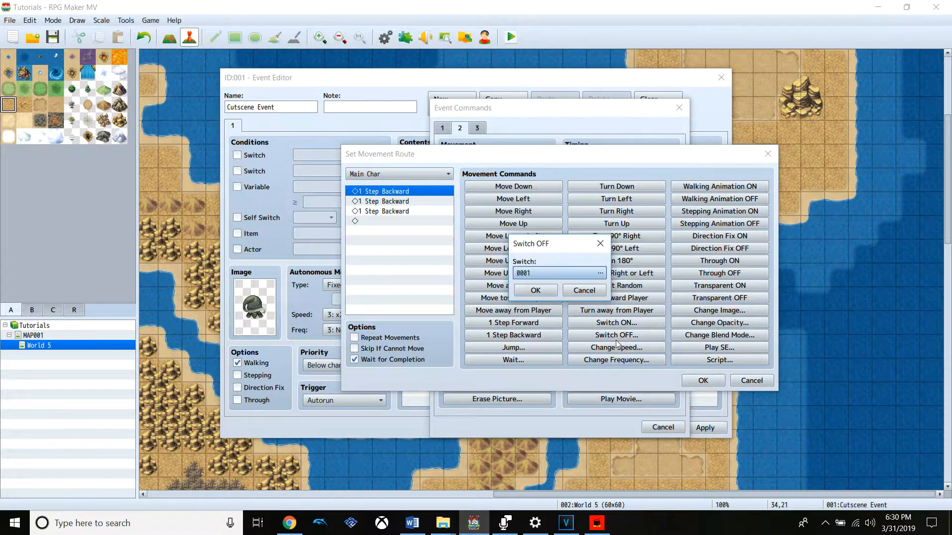
left_click(584, 290)
left_click(616, 347)
left_click(559, 276)
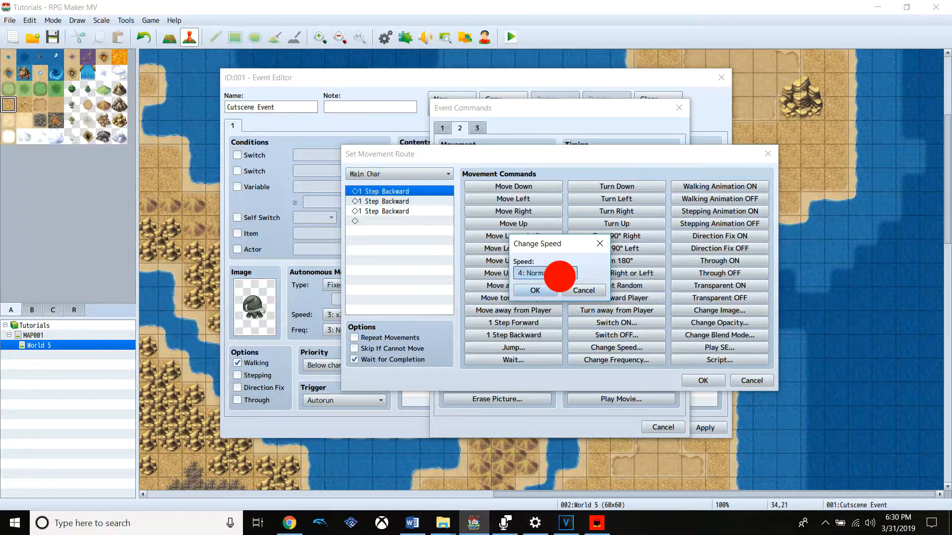
left_click(550, 331)
left_click(534, 290)
Insert a Change Frequency command set to 5: Highest after the speed change, then accept the route and apply the event changes
left_click(607, 360)
left_click(565, 274)
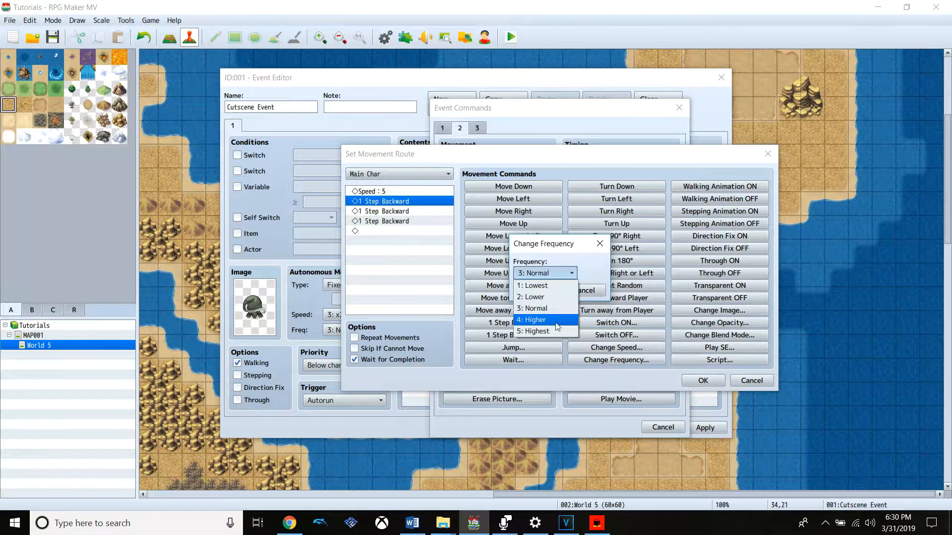
left_click(545, 331)
left_click(535, 290)
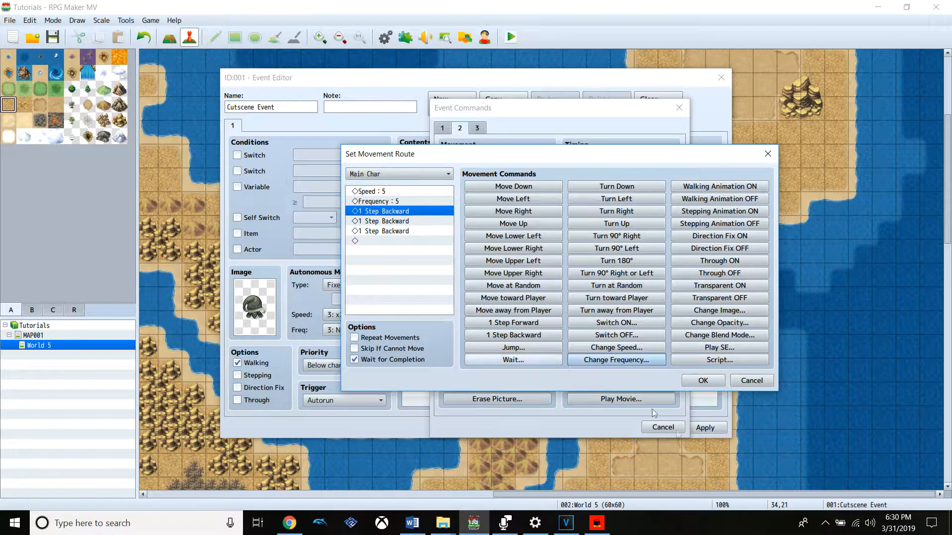
left_click(702, 380)
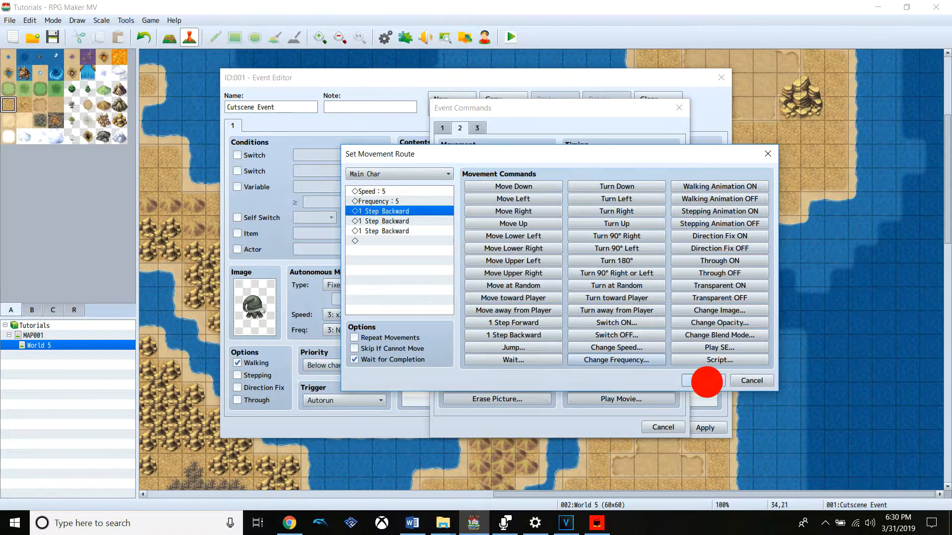
left_click(704, 427)
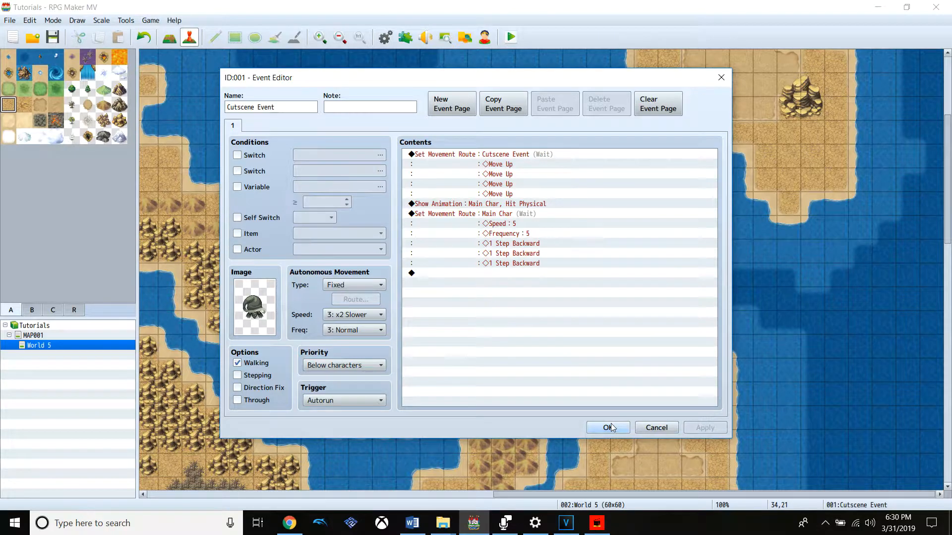
Start a new Set Movement Route command for the Player at the end of the Cutscene Event's command list
left_click(511, 274)
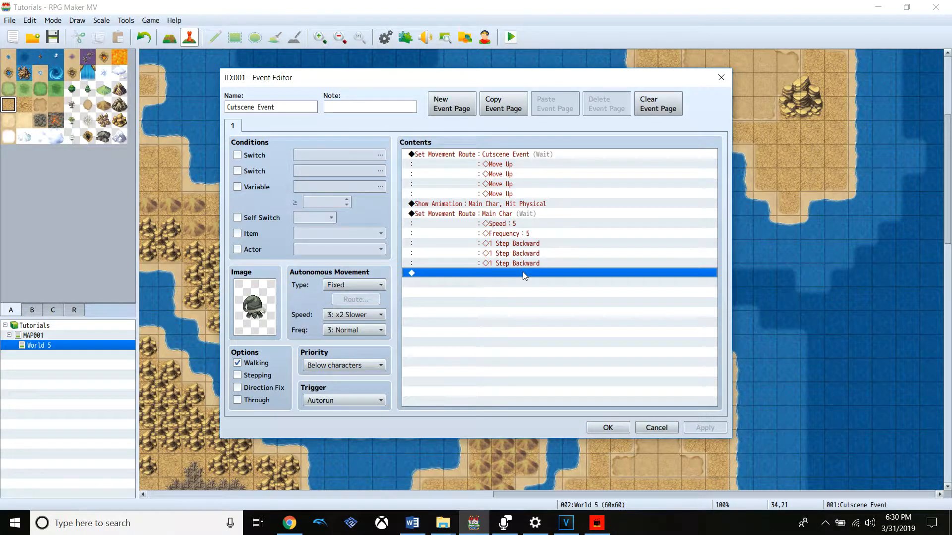
right_click(523, 272)
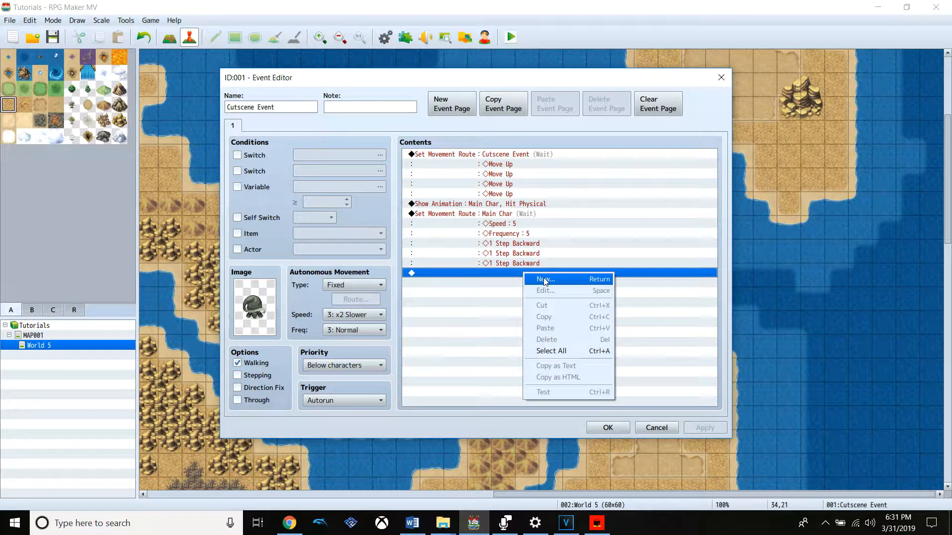
left_click(545, 280)
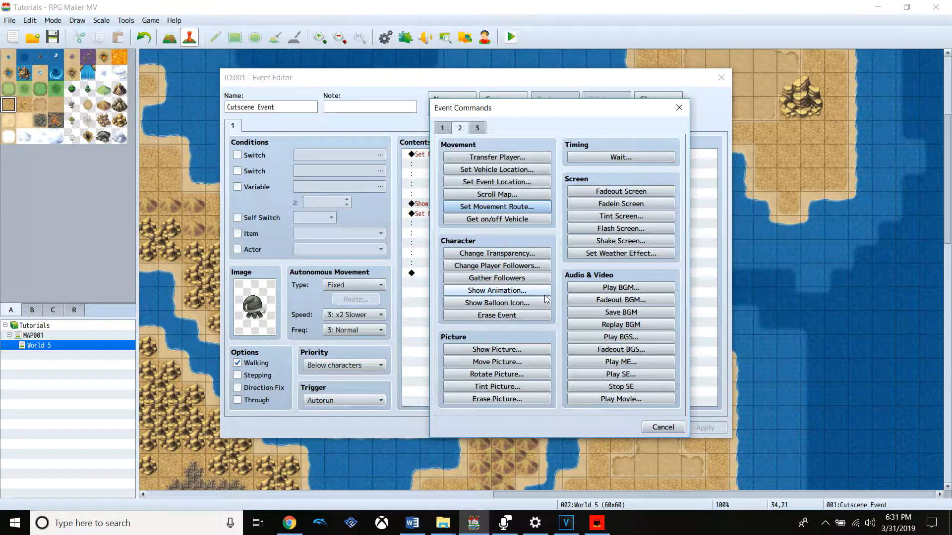
left_click(442, 132)
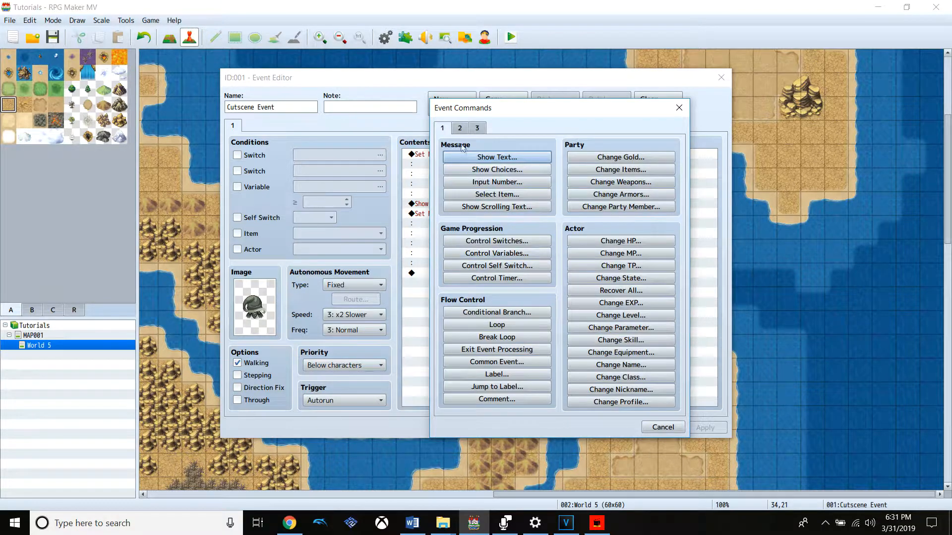
left_click(459, 128)
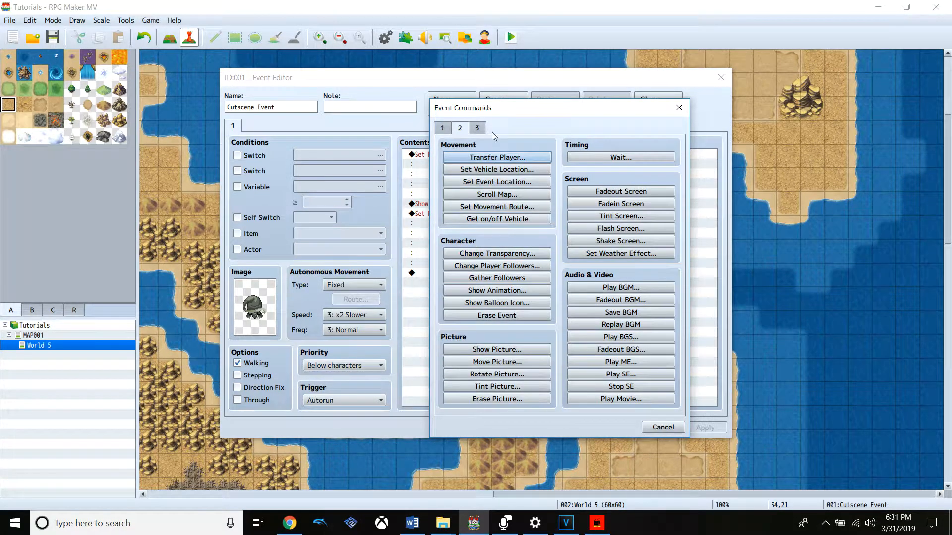
left_click(497, 206)
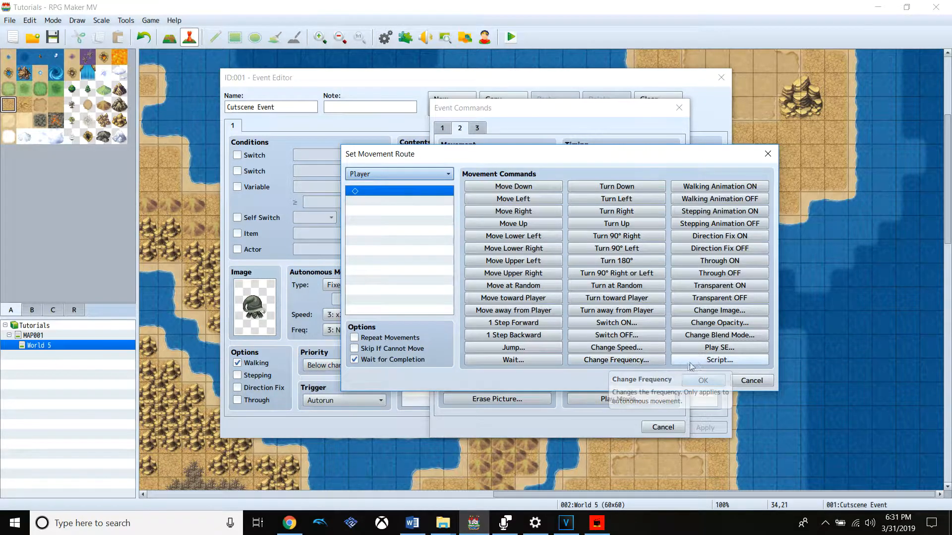
Add a Change Image command with the icon damage sprite to the Player's route and save the event
left_click(723, 310)
double_click(540, 278)
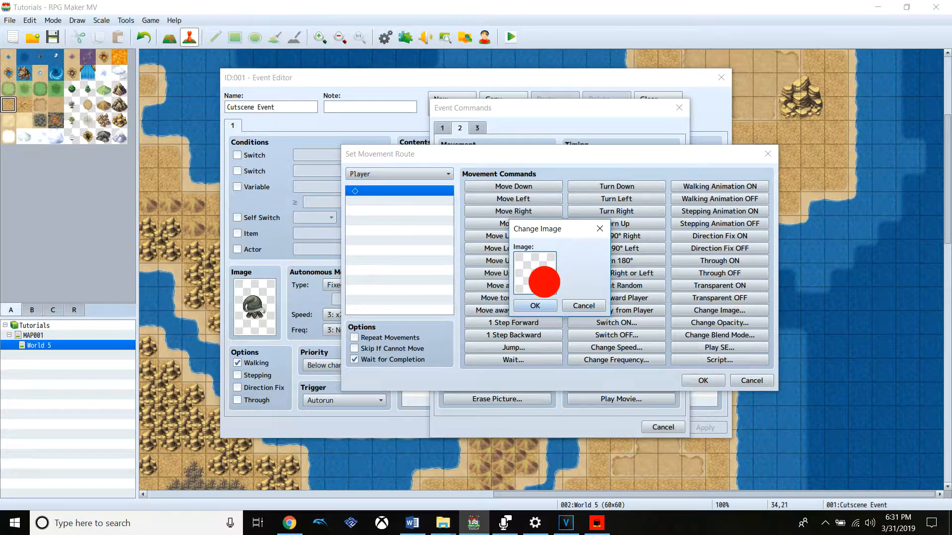
left_click(436, 256)
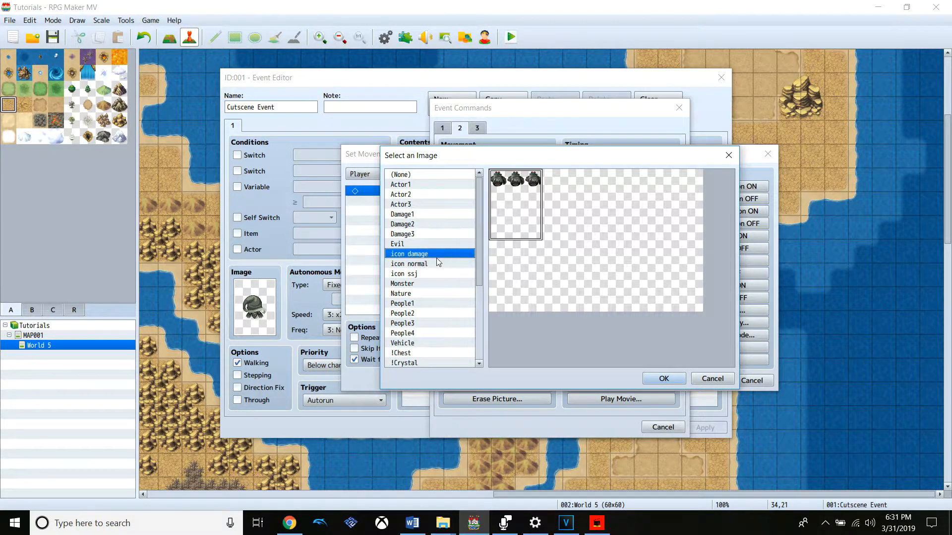
double_click(517, 191)
left_click(546, 303)
left_click(703, 380)
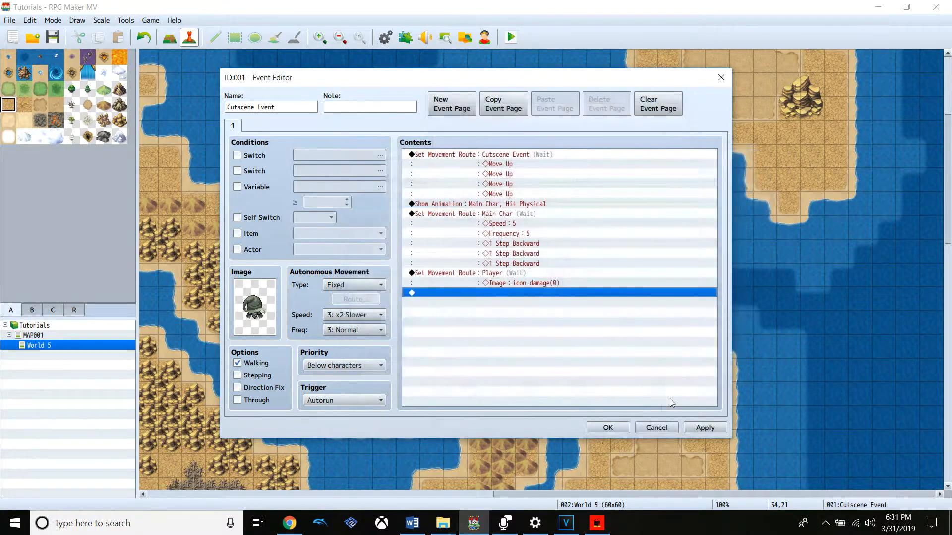
left_click(705, 428)
left_click(613, 429)
Playtest the project with changes saved, start a new game to watch the updated cutscene, and close the game window
left_click(513, 39)
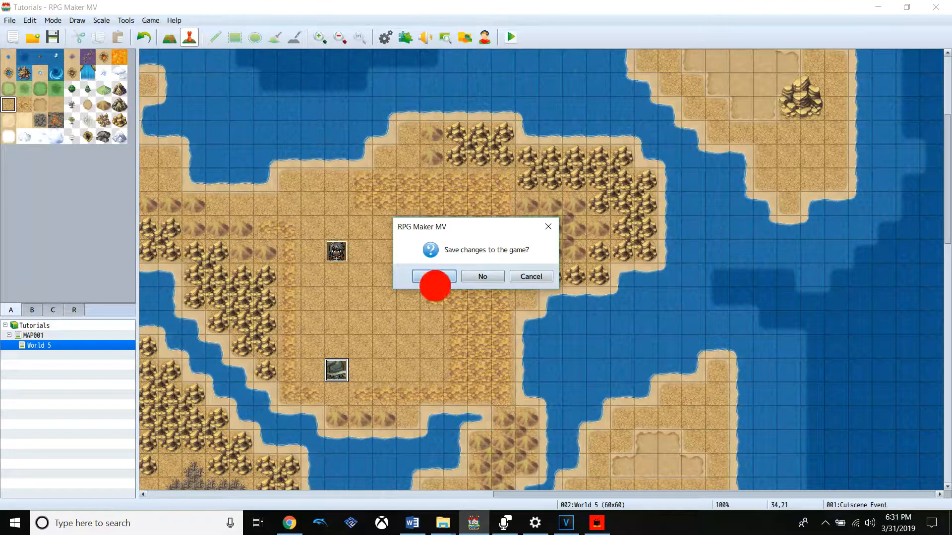
left_click(434, 277)
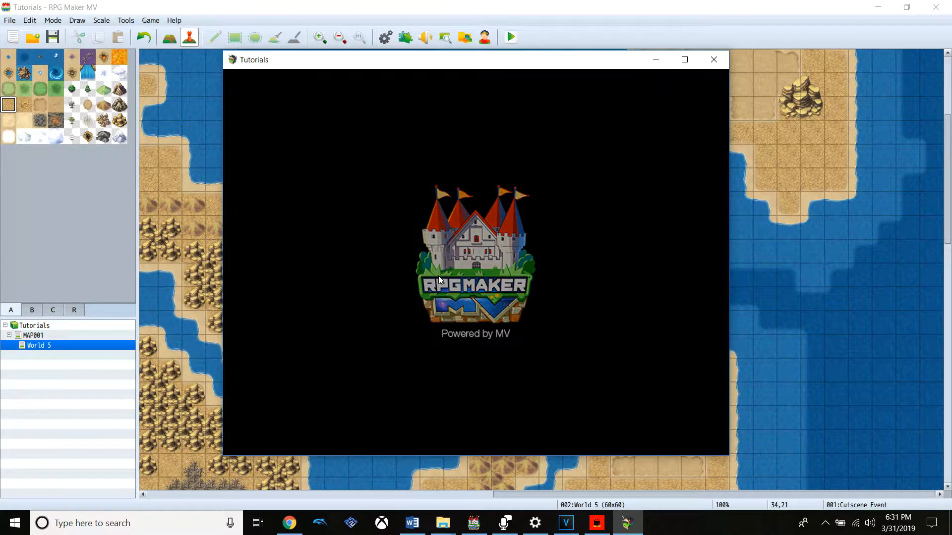
key("Return")
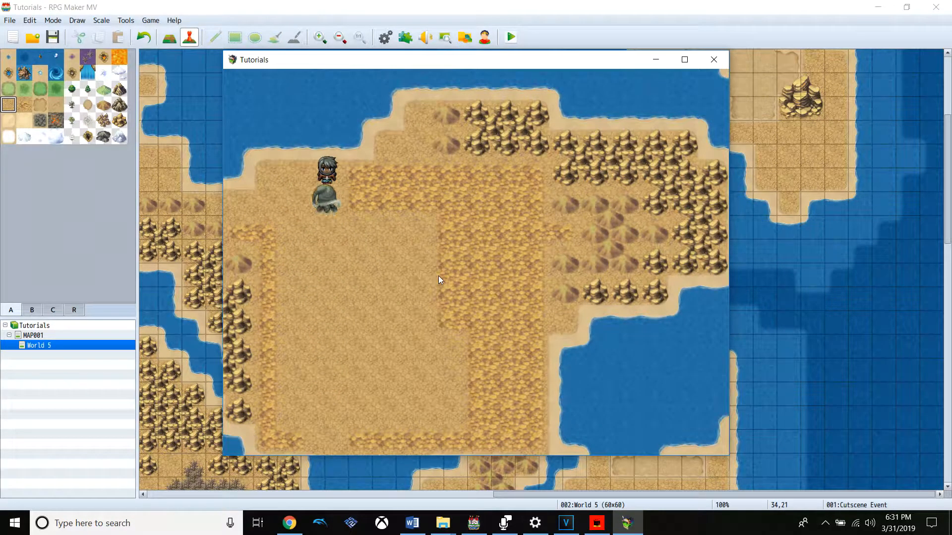
left_click(712, 60)
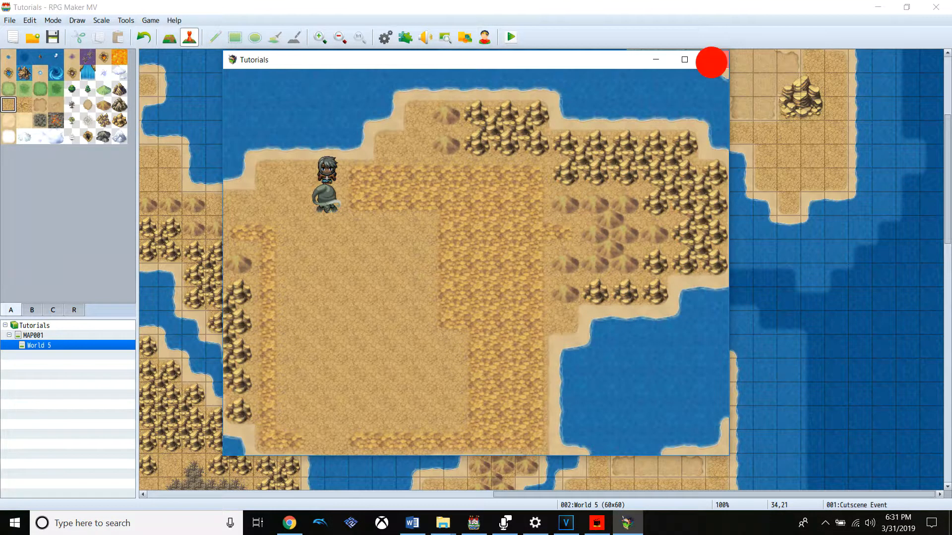
Open Cutscene Event's own movement route for editing and insert a Change Speed command set to 6: x4 Faster before the first Move Up
left_click(326, 369)
double_click(326, 369)
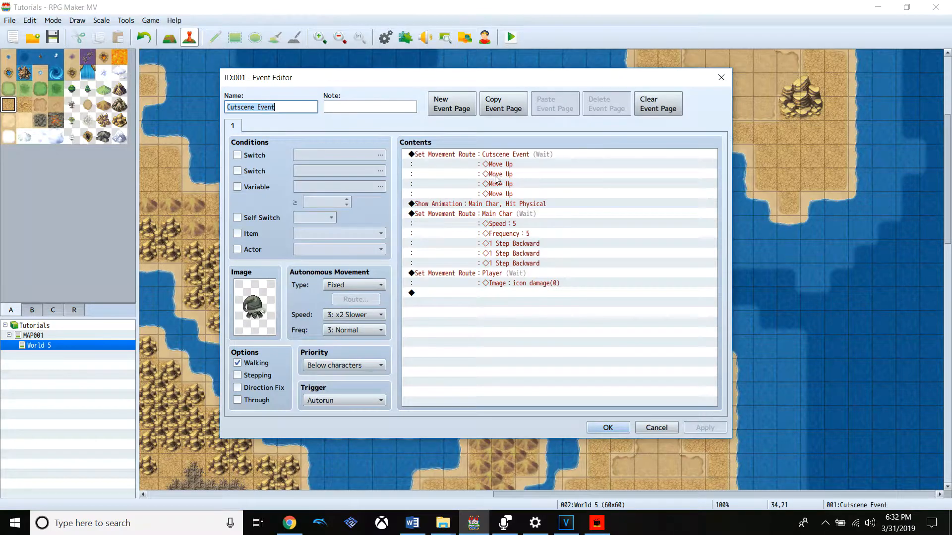
left_click(533, 156)
right_click(534, 156)
left_click(614, 180)
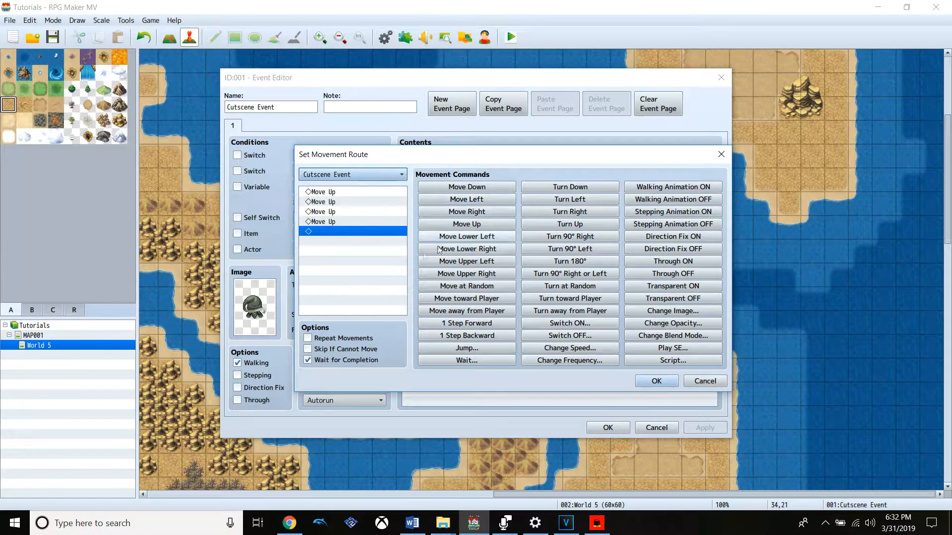
left_click(379, 194)
left_click(592, 349)
left_click(514, 275)
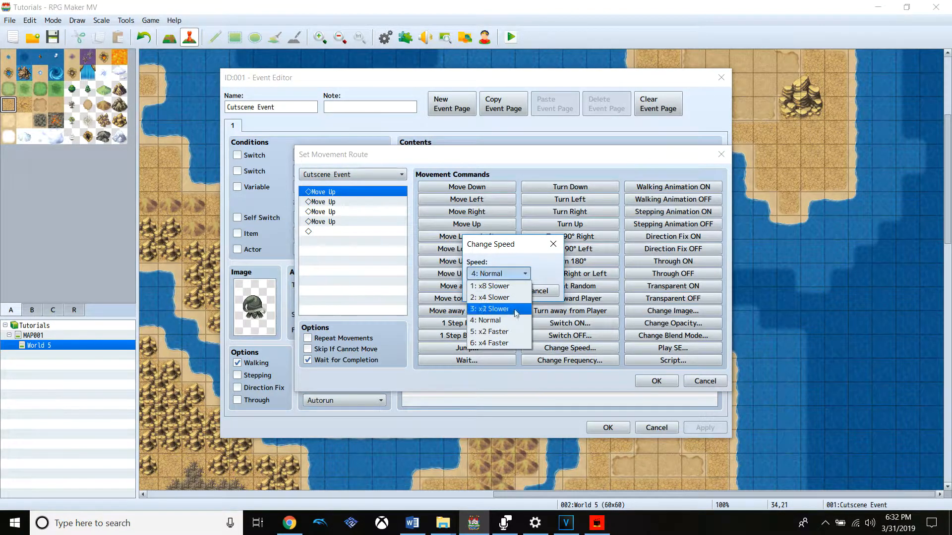
left_click(510, 343)
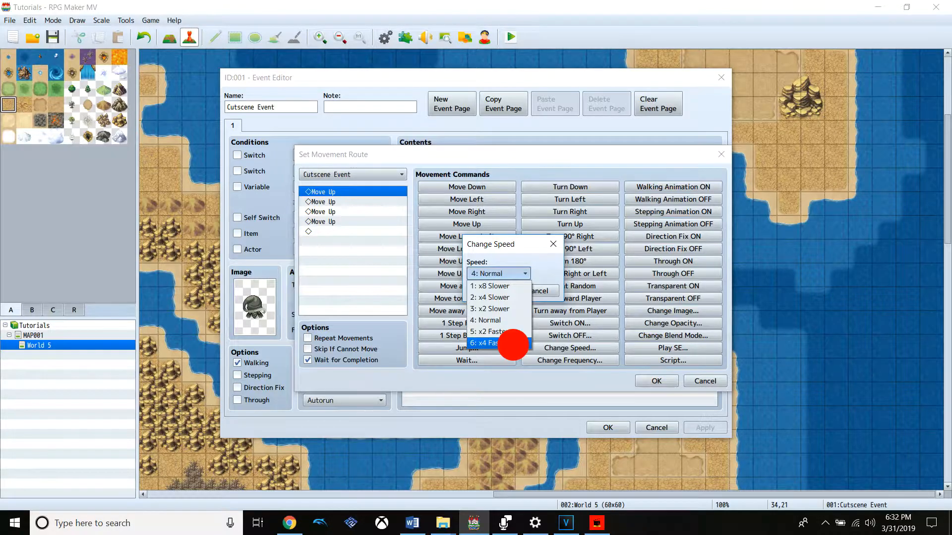
left_click(488, 291)
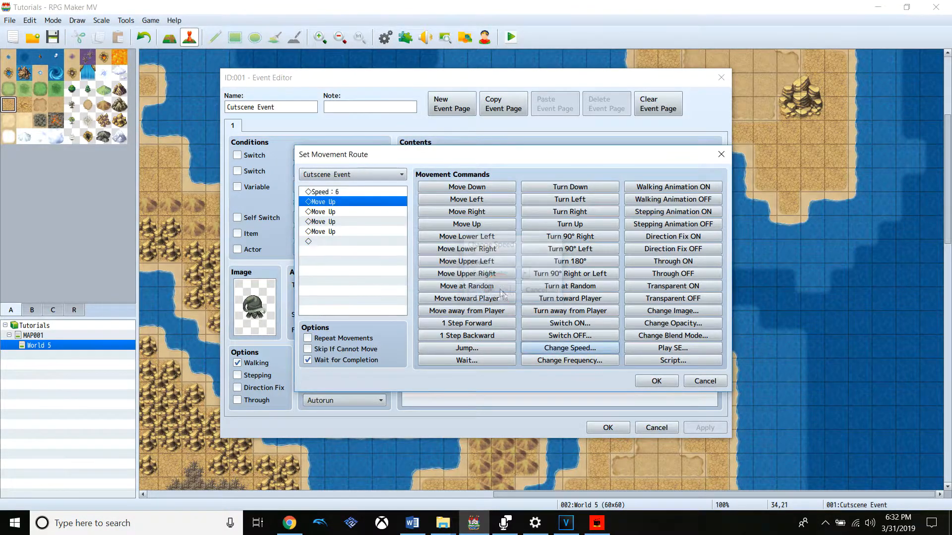
Insert a Change Frequency command set to 5: Highest before the first Move Up and accept the route
left_click(570, 360)
left_click(490, 273)
left_click(484, 332)
left_click(477, 290)
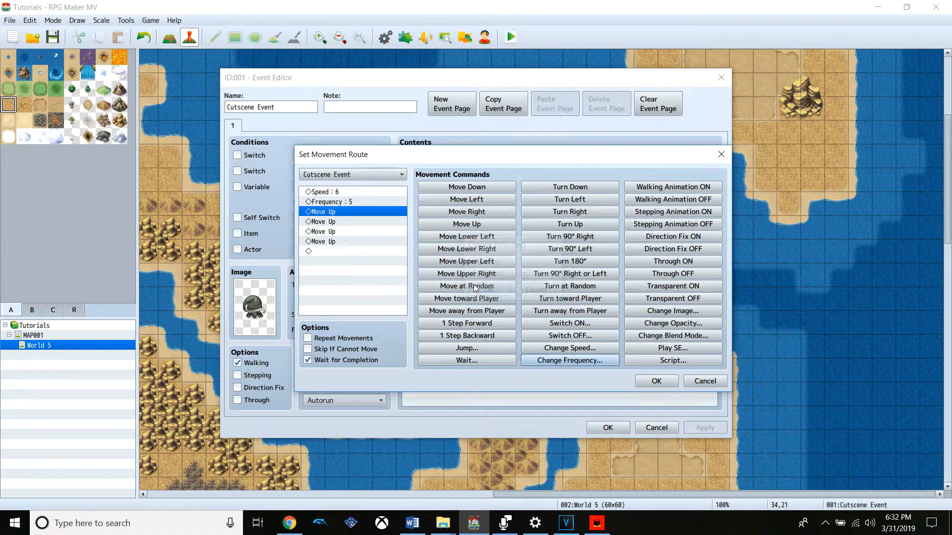
left_click(652, 379)
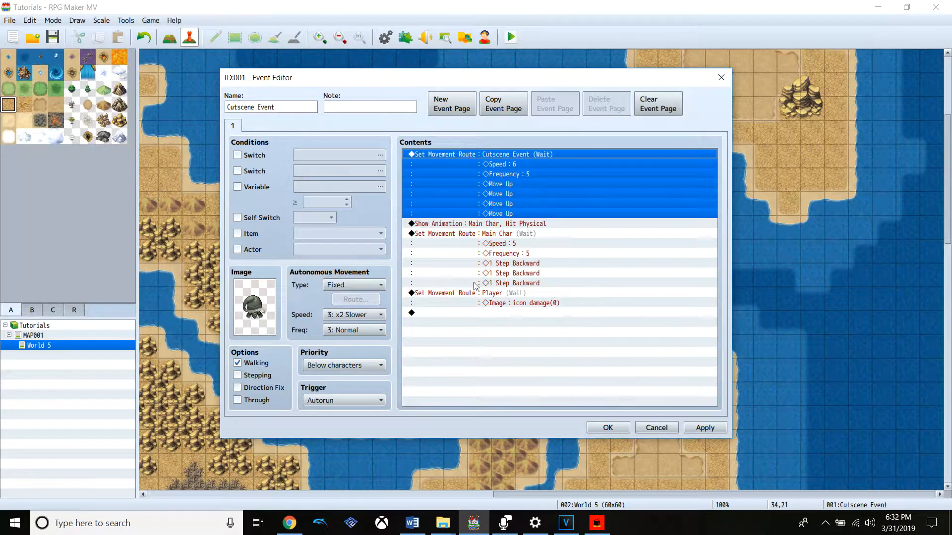
left_click(491, 294)
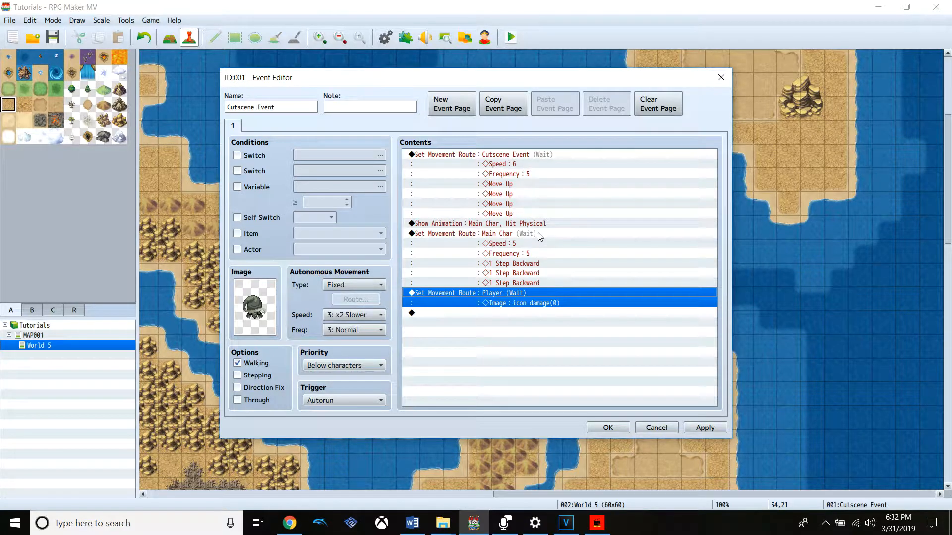
right_click(583, 225)
key("super+s")
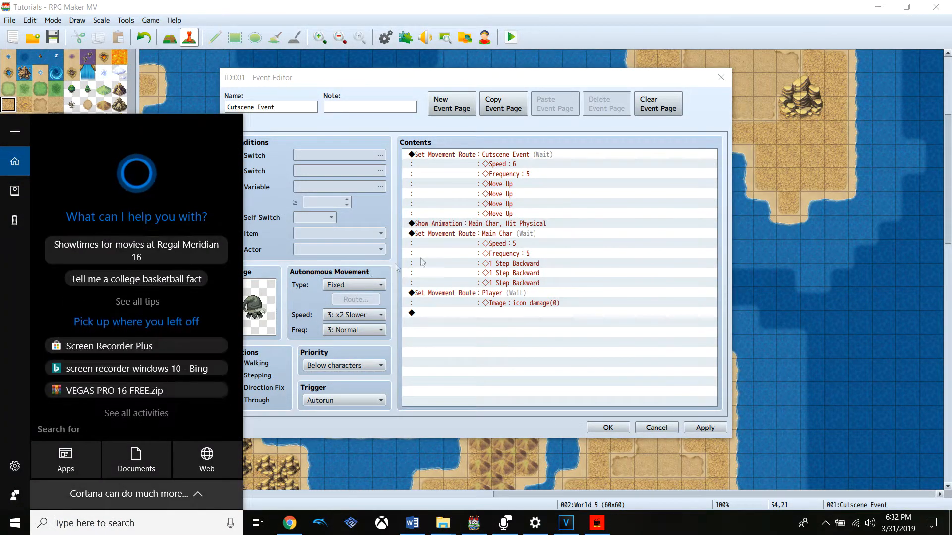
left_click(423, 262)
left_click(561, 233)
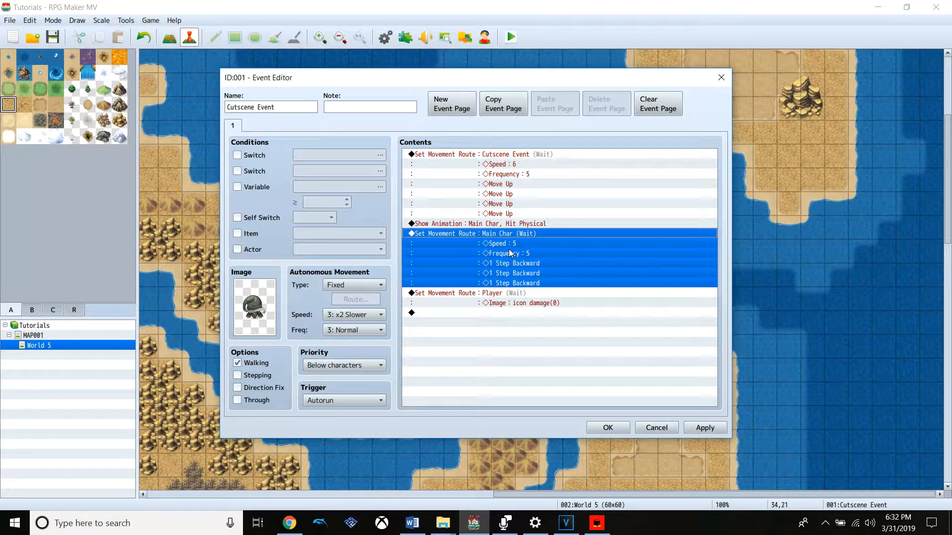
Delete the Player's Set Movement Route command from the Cutscene Event's contents
left_click(508, 297)
right_click(507, 294)
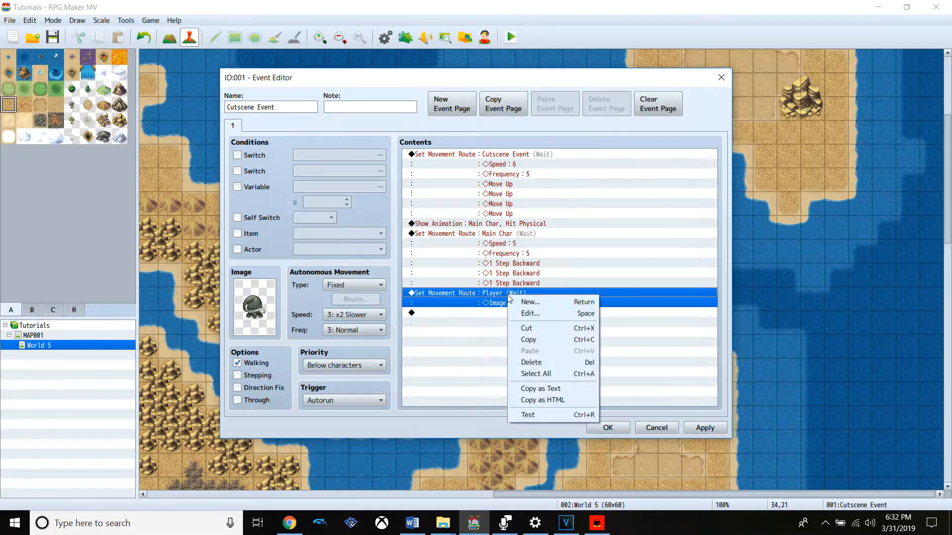
left_click(534, 362)
Add a Change Image command with the icon damage sprite at the end of Main Char's movement route and apply the event changes
left_click(513, 244)
right_click(514, 241)
key("super")
left_click(516, 234)
right_click(516, 234)
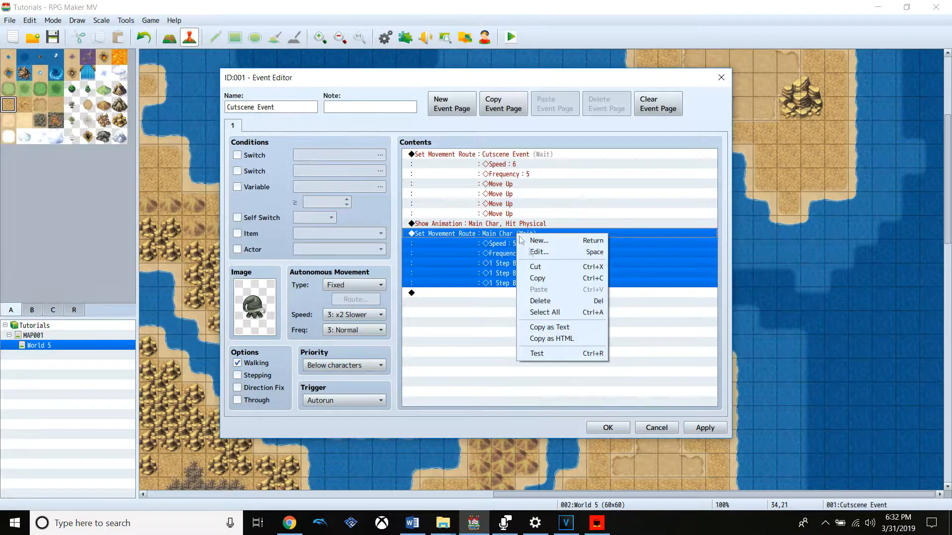
left_click(552, 252)
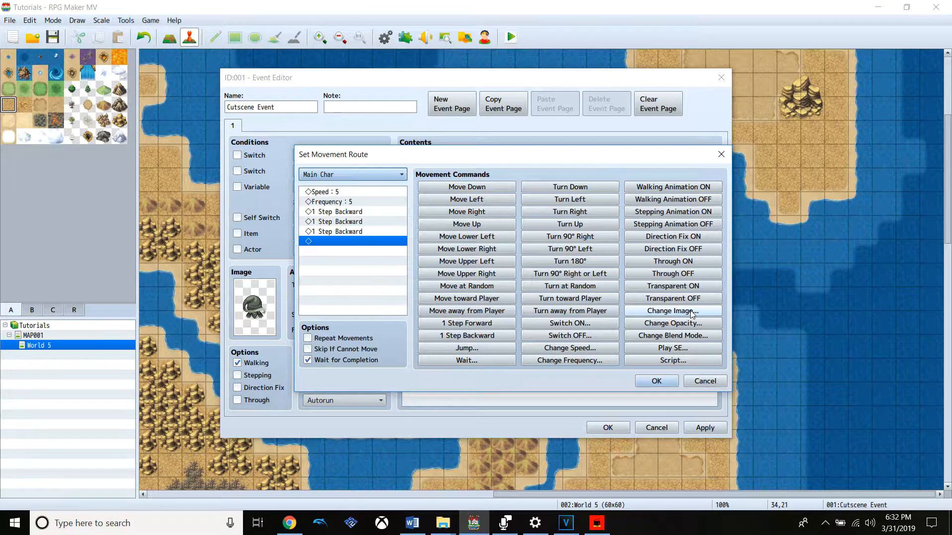
left_click(673, 310)
left_click(482, 269)
left_click(410, 245)
left_click(412, 254)
double_click(463, 221)
left_click(496, 306)
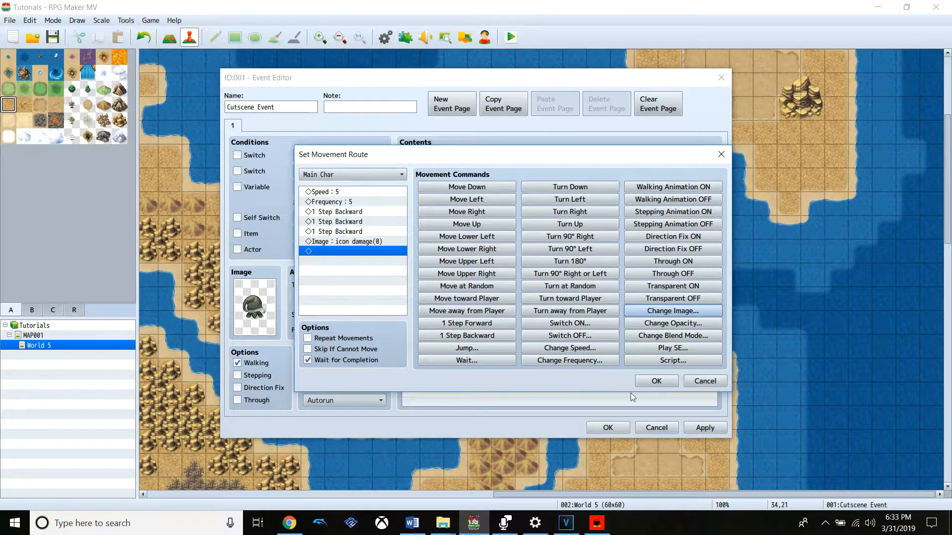
left_click(655, 381)
left_click(689, 432)
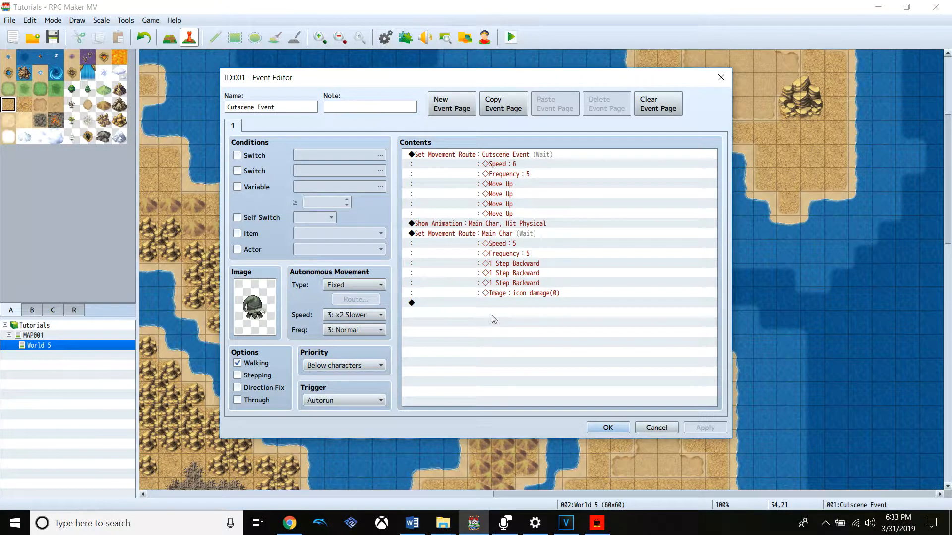
left_click(481, 303)
right_click(480, 303)
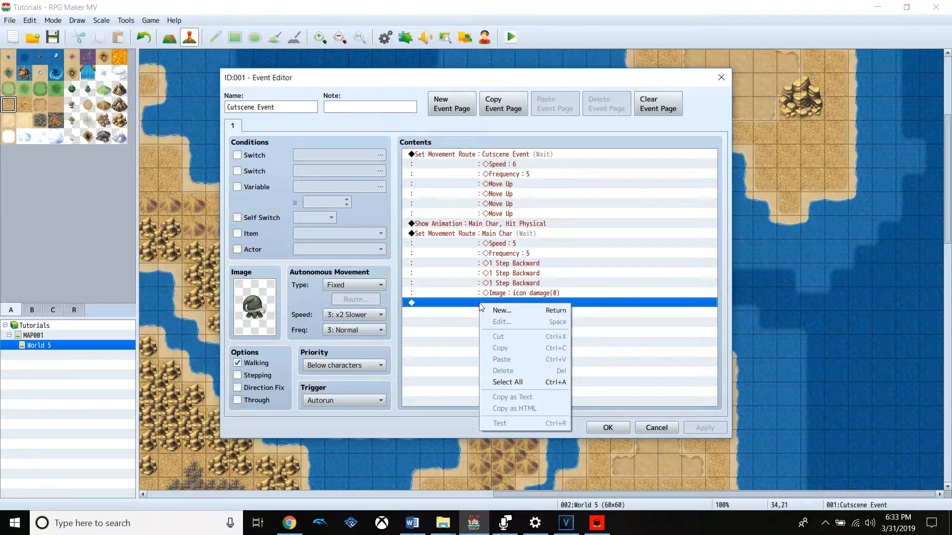
left_click(520, 310)
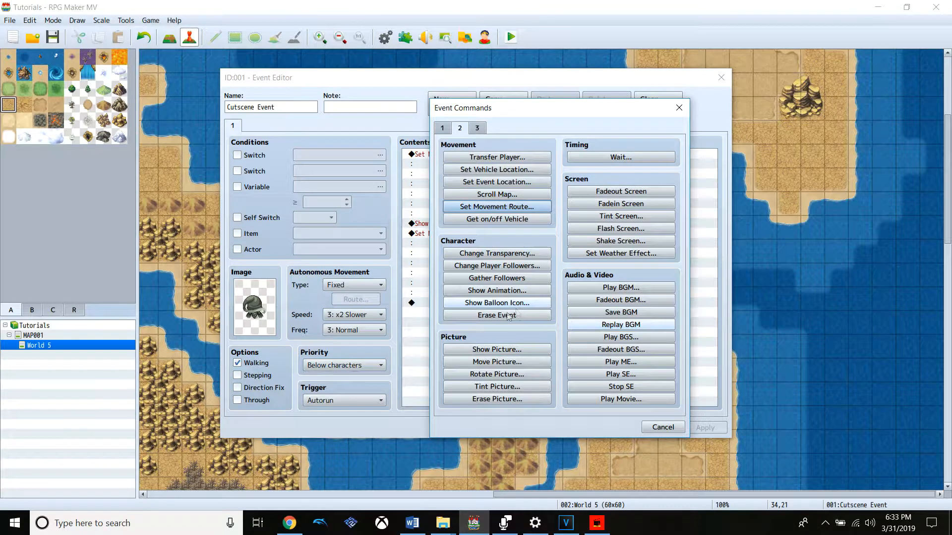
left_click(663, 427)
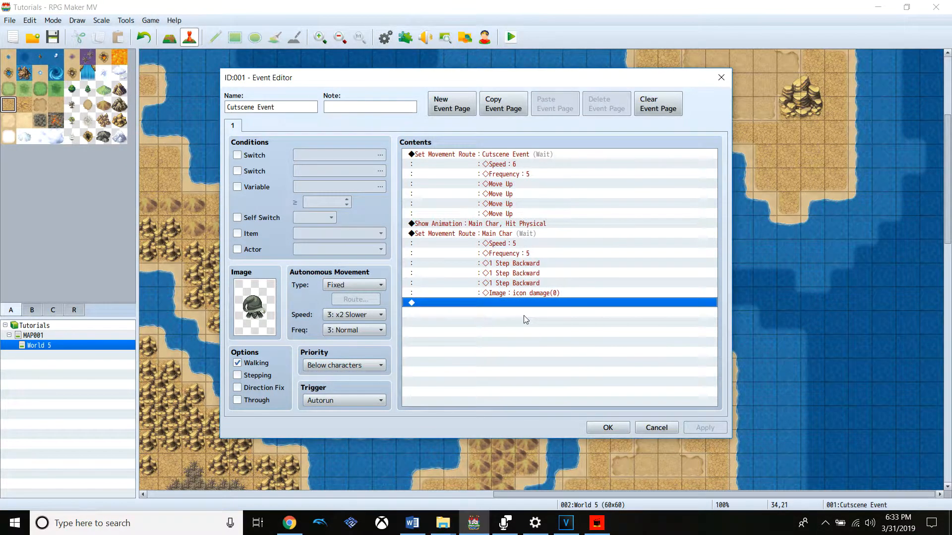
Add a Control Switches command that turns switch 0001 ON at the end of the event's contents
right_click(513, 306)
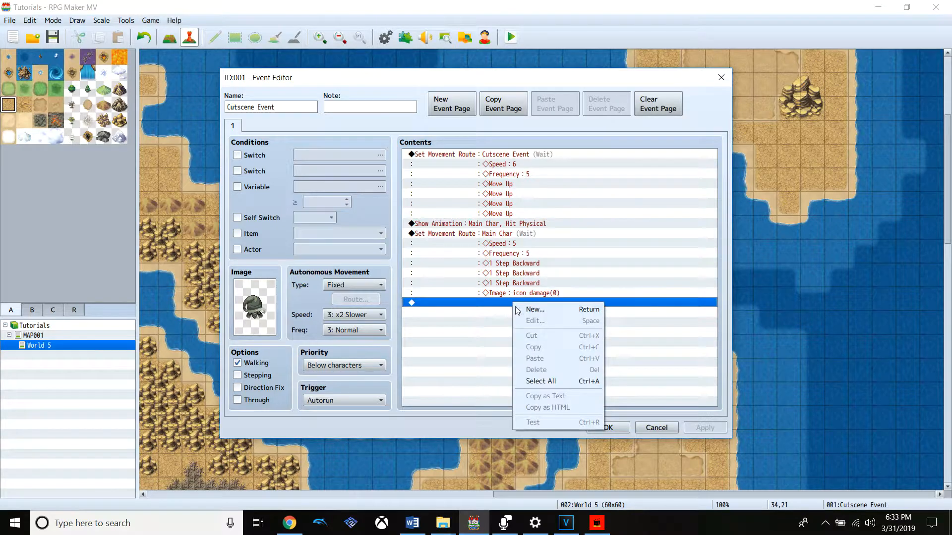
left_click(523, 310)
left_click(449, 128)
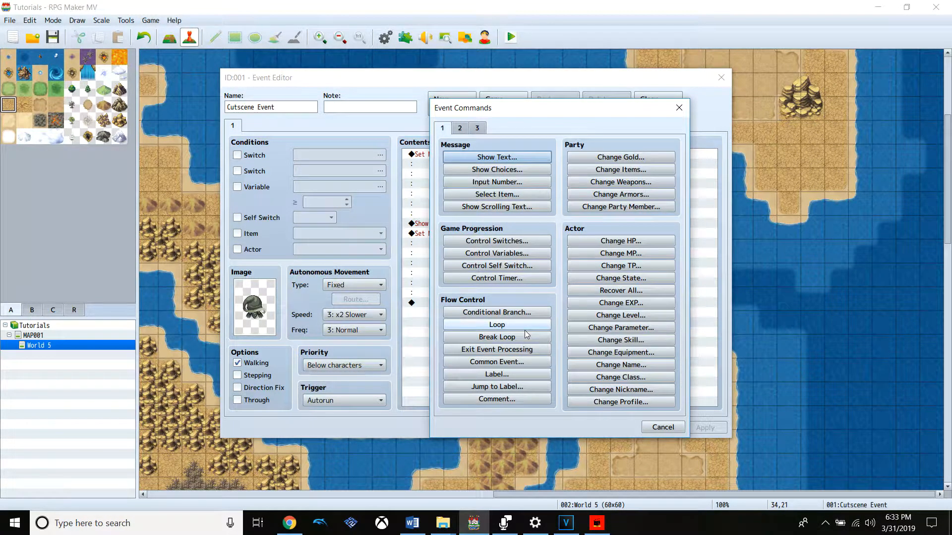
left_click(530, 241)
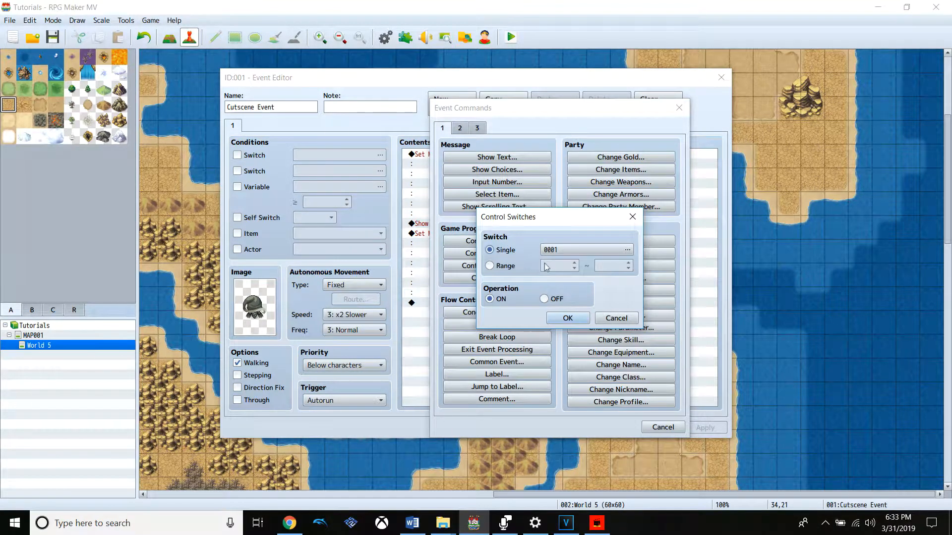
left_click(568, 318)
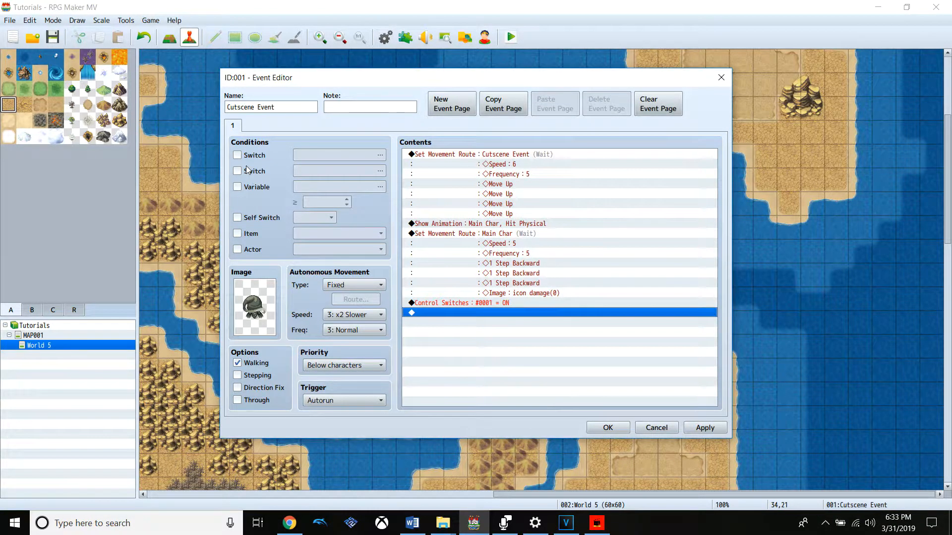
Enable the Self Switch condition on event page 1 with self switch A
left_click(252, 218)
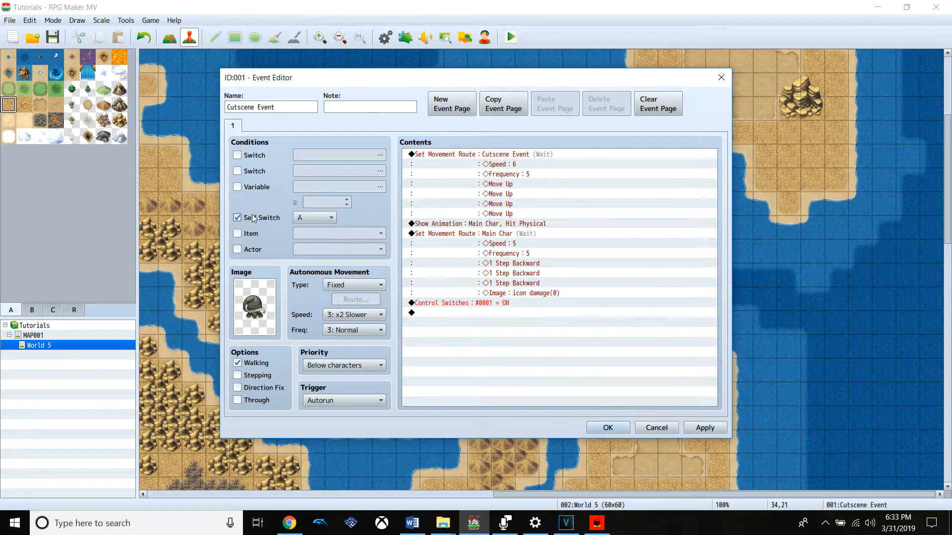
left_click(315, 218)
right_click(495, 302)
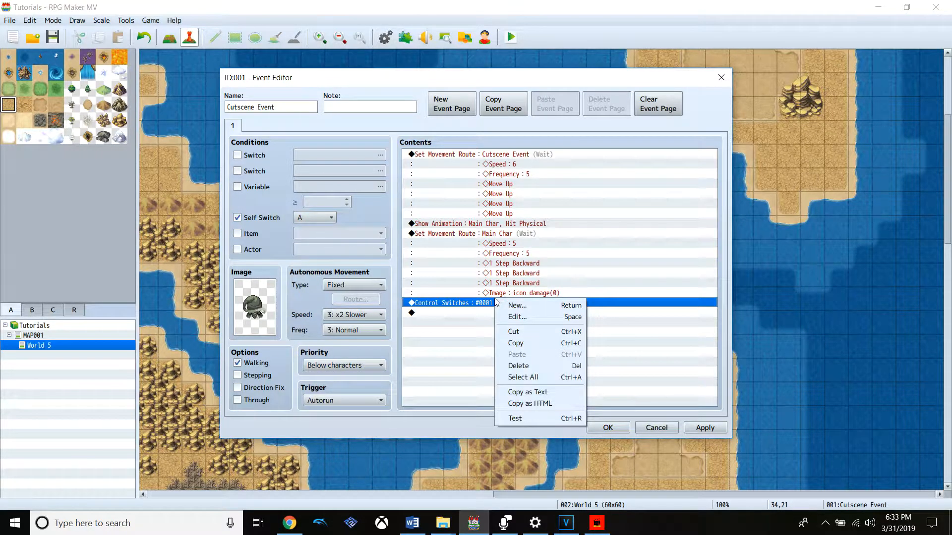
left_click(521, 317)
left_click(575, 255)
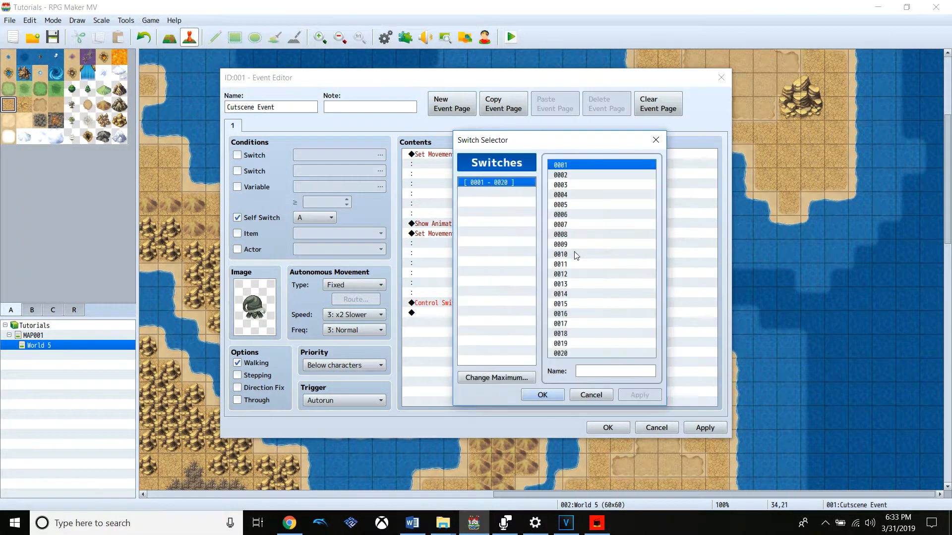
left_click(655, 140)
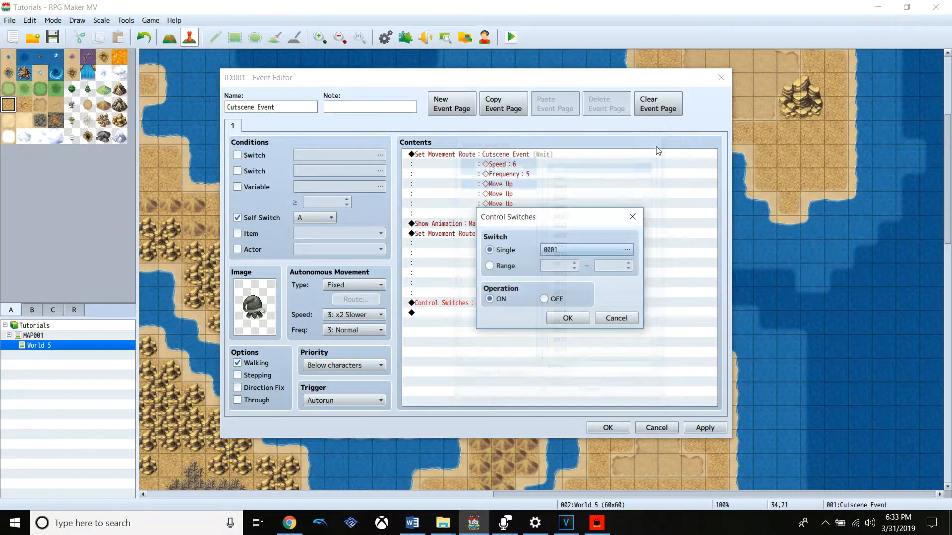
left_click(614, 319)
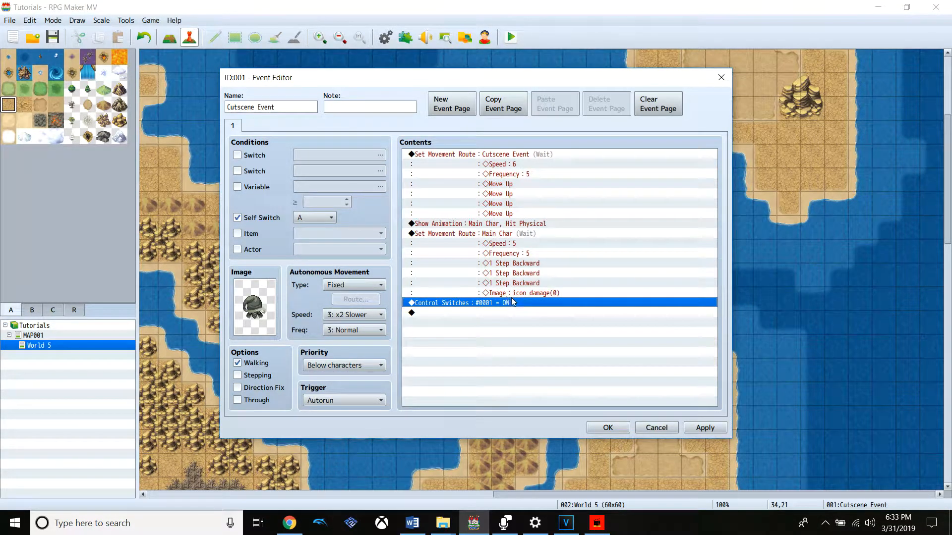
Add a Control Self Switch command that turns self switch A ON at the end of the event's contents
left_click(518, 312)
right_click(520, 314)
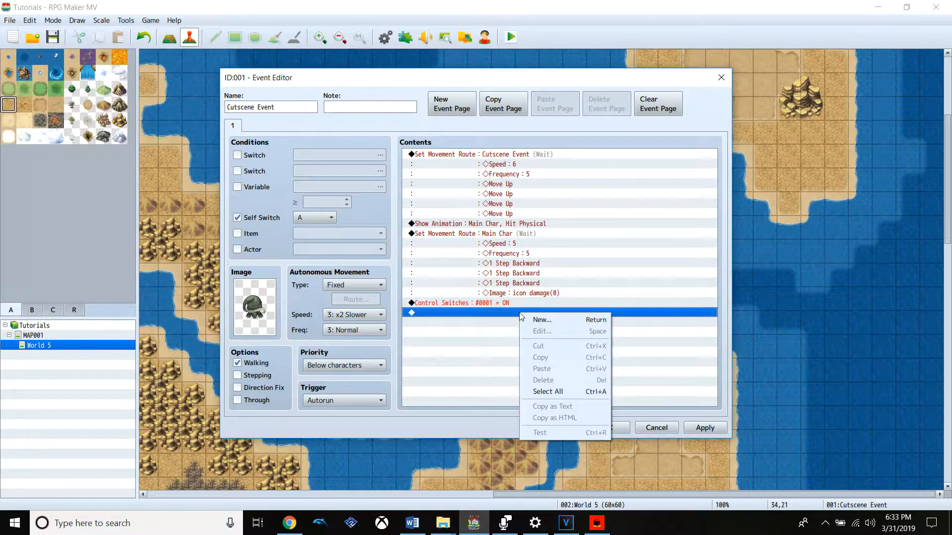
left_click(529, 320)
left_click(512, 265)
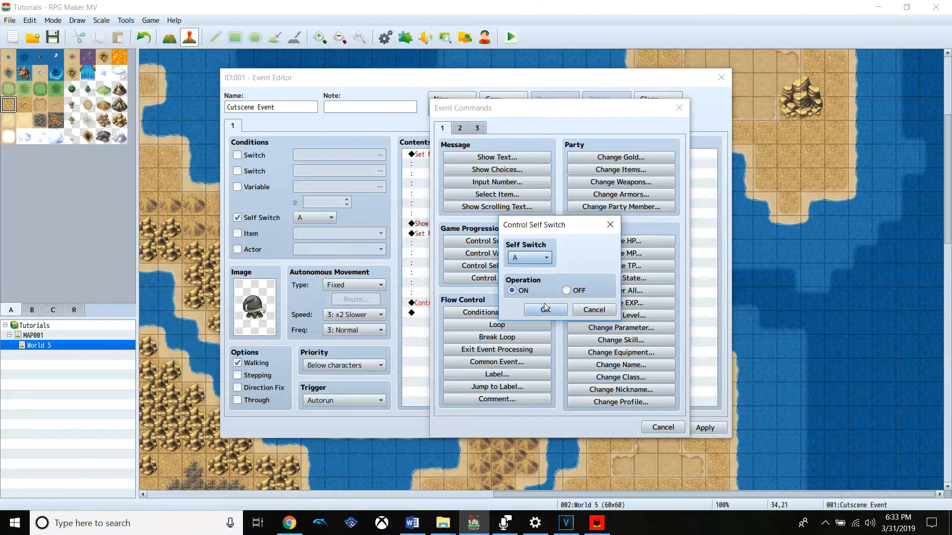
left_click(545, 309)
Delete the Control Switches command for switch 0001 from the event's contents
left_click(525, 303)
right_click(525, 303)
left_click(547, 370)
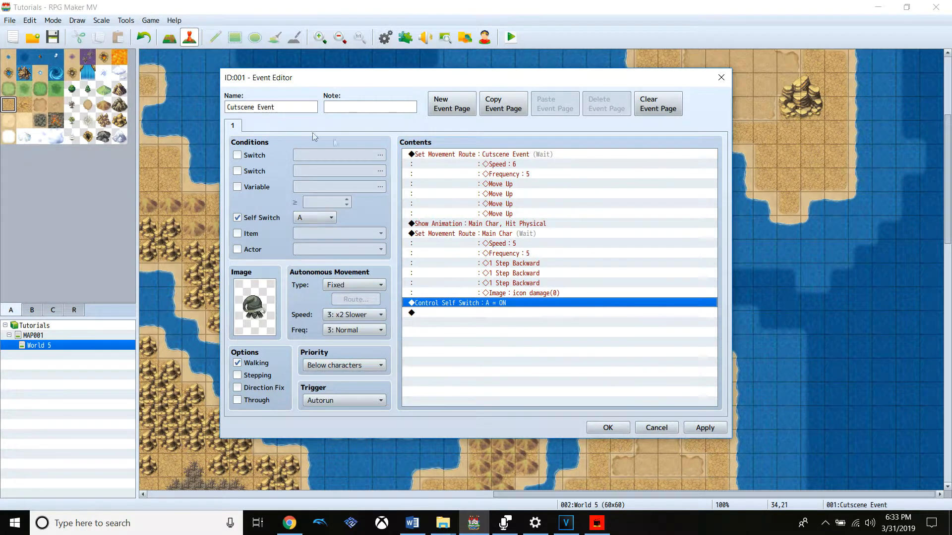
Create a second event page, give it the grey hooded creature sprite from the Monster sheet, and save the event
left_click(446, 106)
double_click(259, 301)
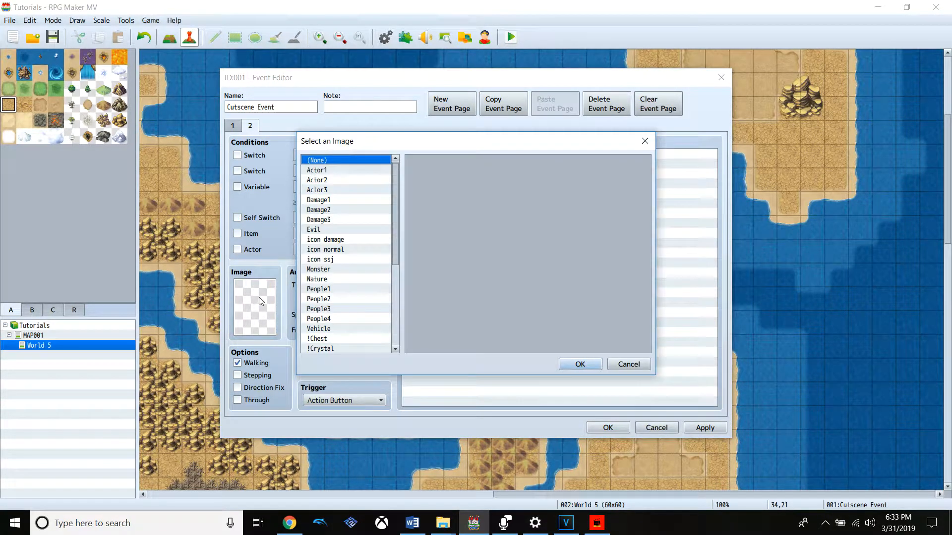
left_click(340, 279)
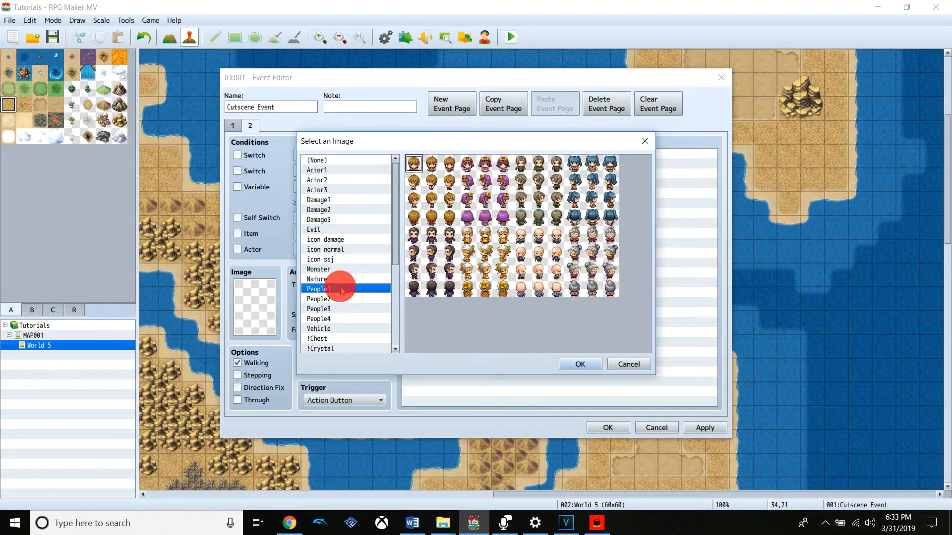
left_click(347, 219)
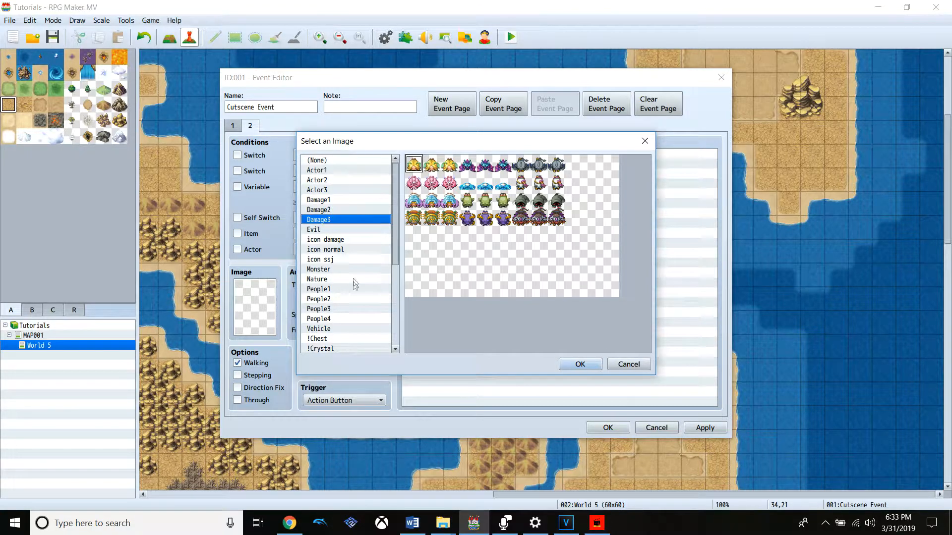
left_click(353, 269)
double_click(543, 292)
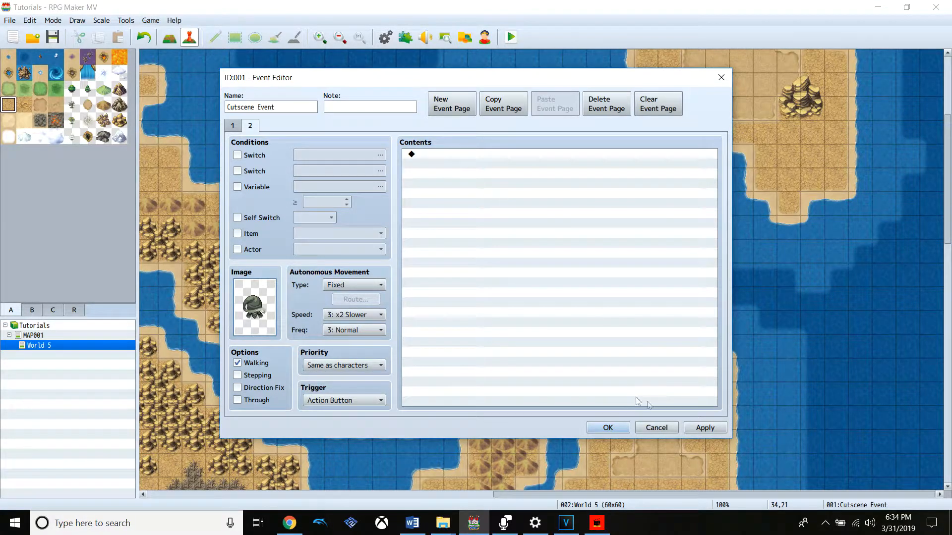
left_click(701, 428)
left_click(607, 428)
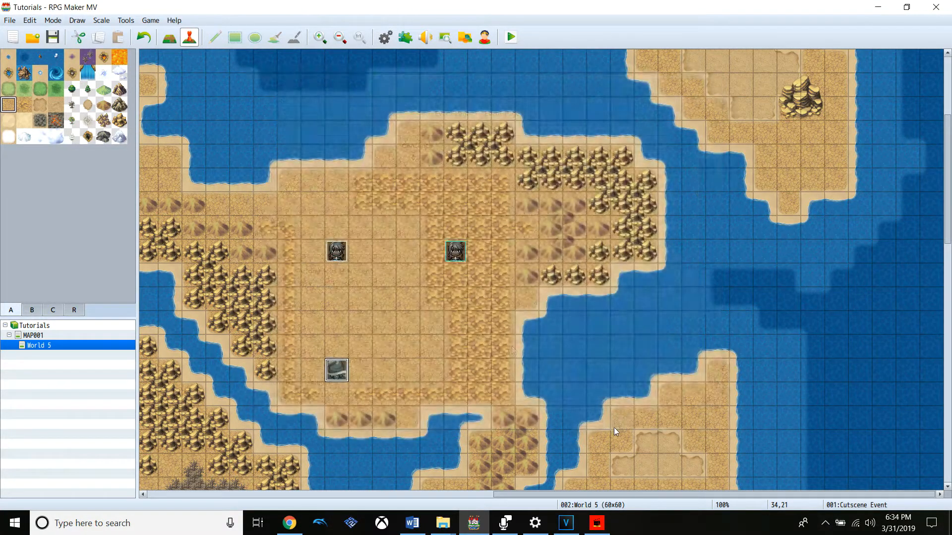
Save the game changes, playtest the map to see the event's behaviour, and close the test window
left_click(340, 252)
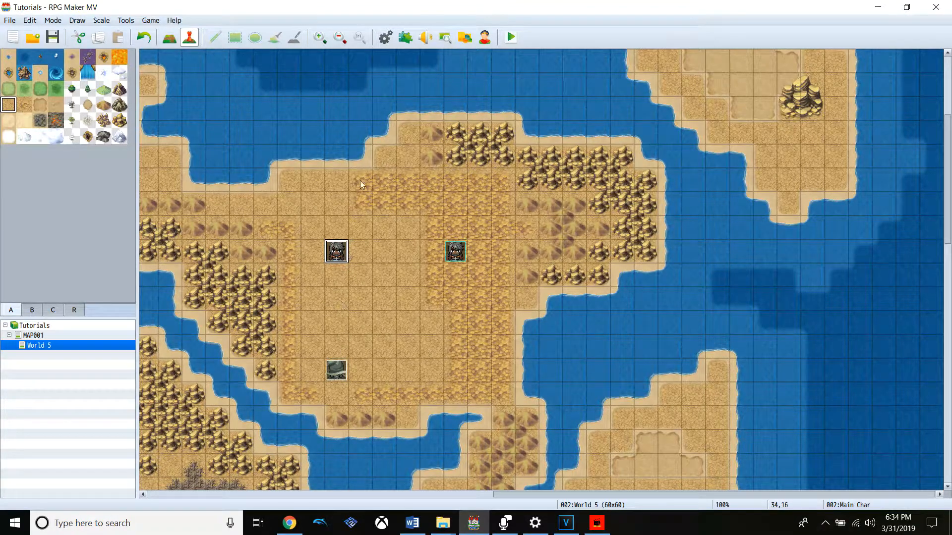
left_click(511, 37)
left_click(433, 276)
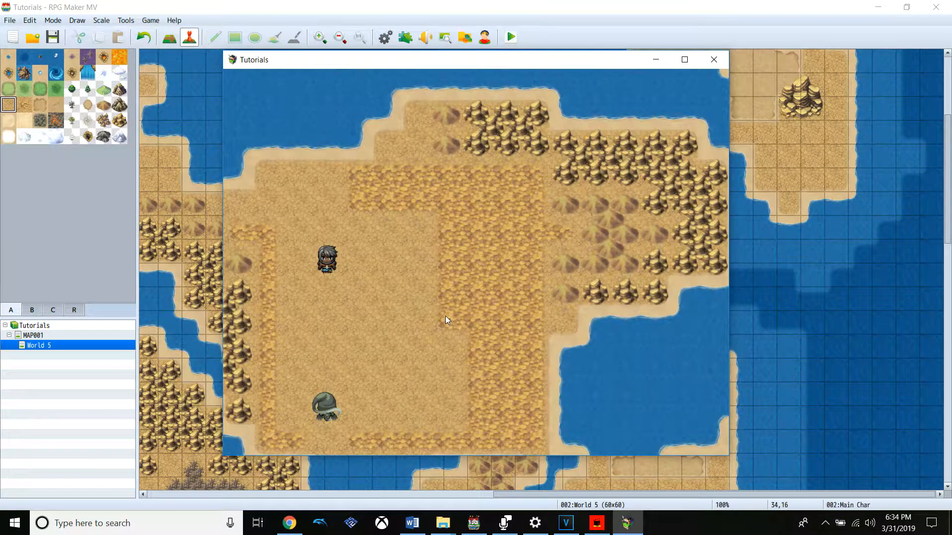
left_click(714, 59)
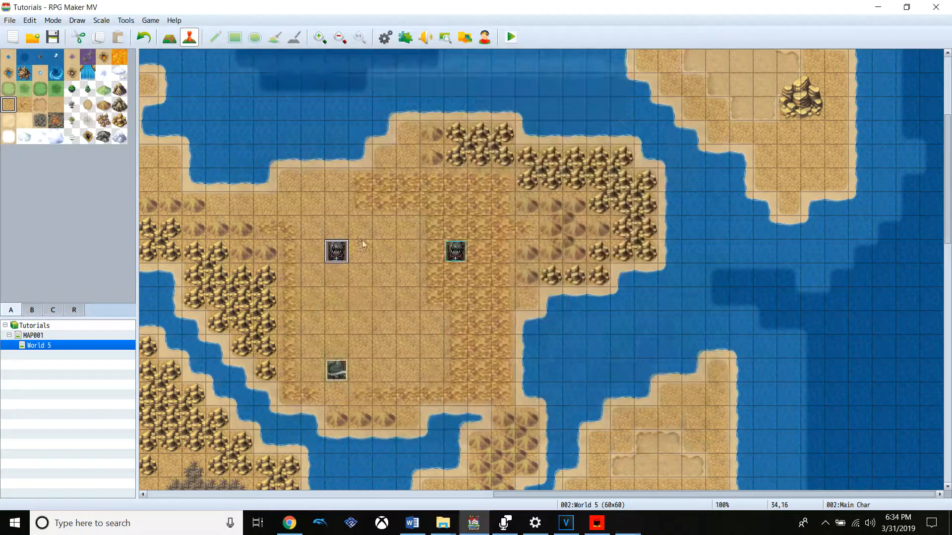
In Cutscene Event, turn off the Self Switch condition on page 1, enable it with A on page 2, and save the event
double_click(337, 371)
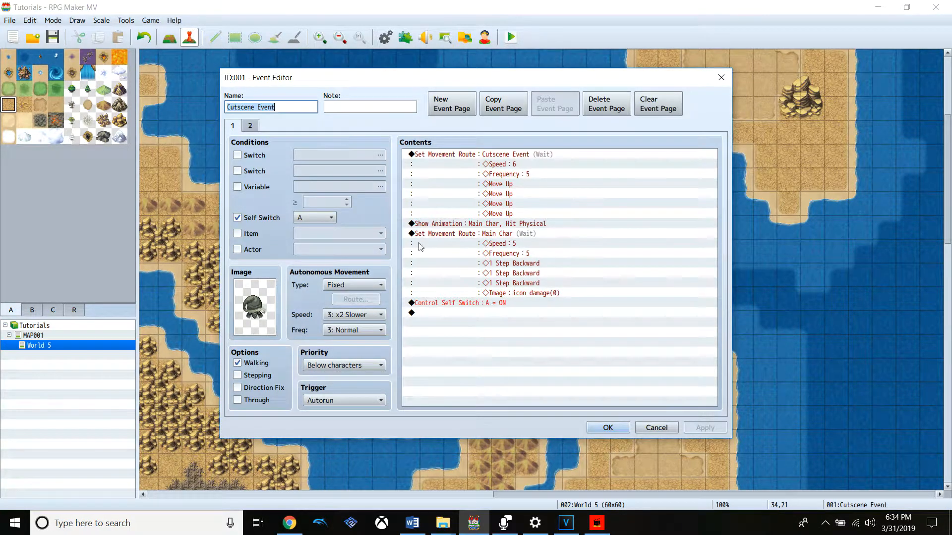
left_click(276, 220)
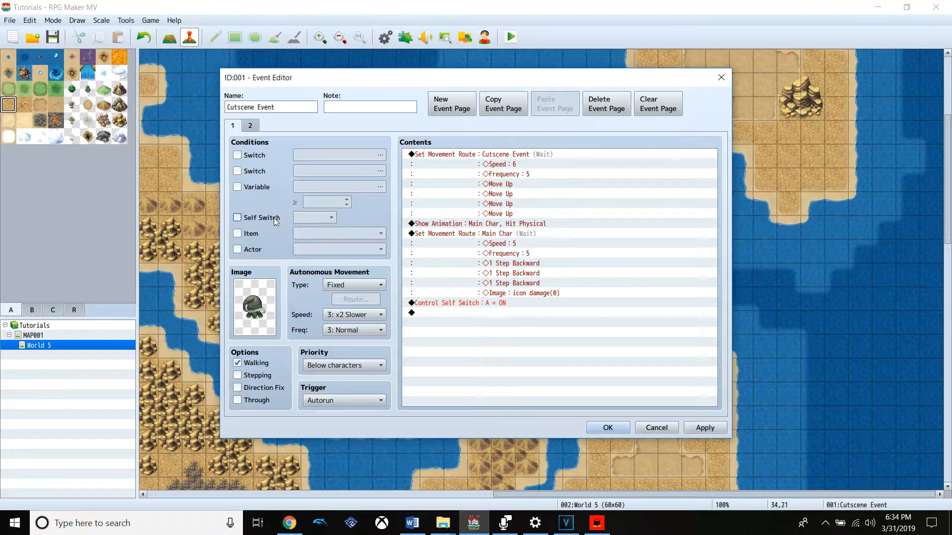
left_click(250, 125)
left_click(267, 230)
left_click(268, 229)
left_click(263, 218)
left_click(233, 125)
left_click(619, 426)
Save the game, playtest the cutscene from a new game, and close the test window
left_click(505, 38)
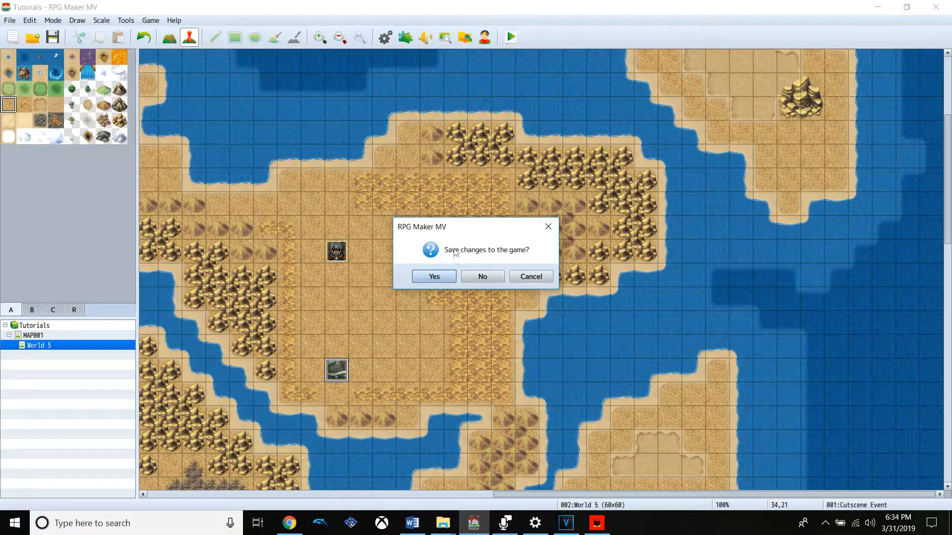
left_click(442, 279)
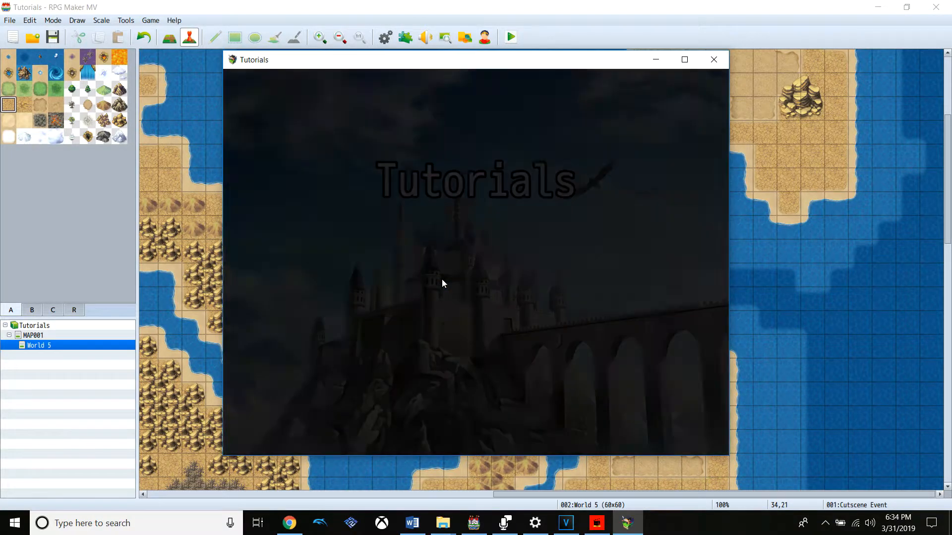
key("Return")
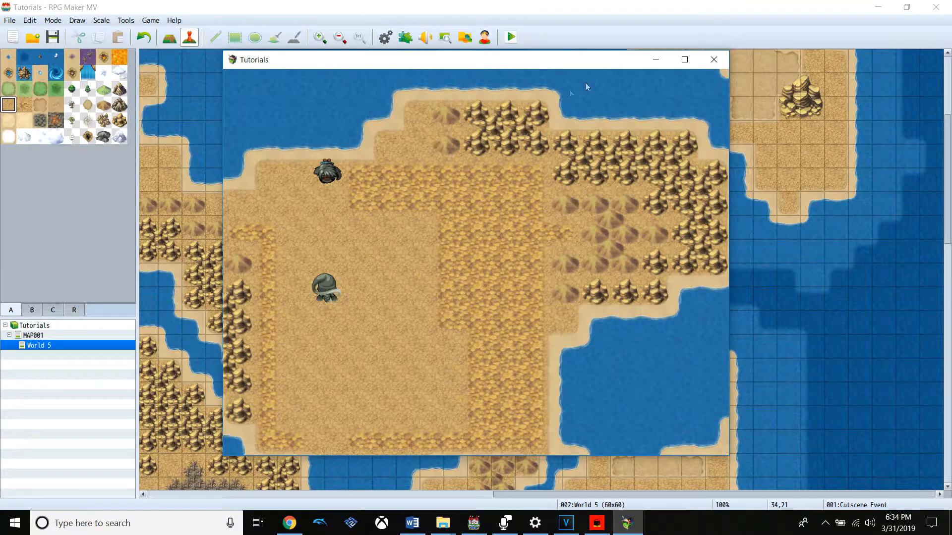
left_click(714, 59)
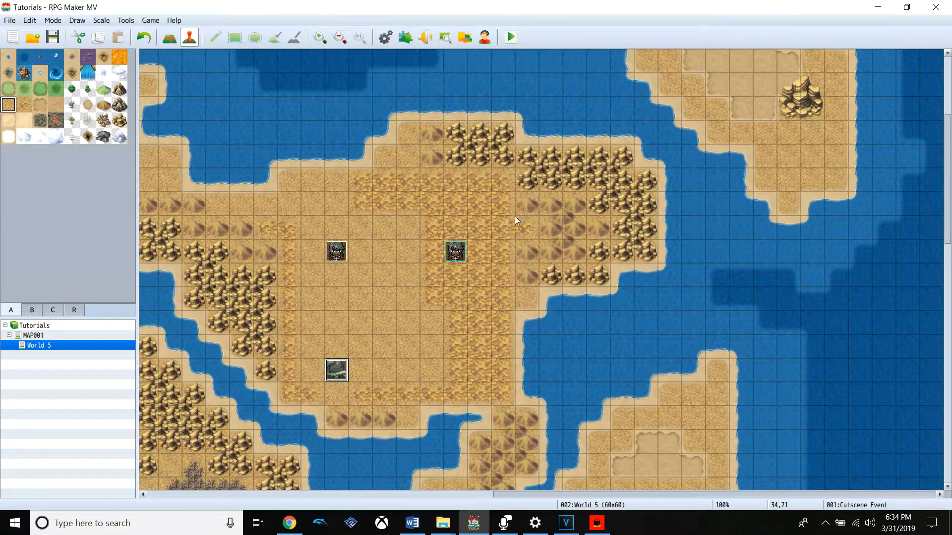
Review the conditions on both pages of Cutscene Event, close it, and reopen it on page 1
double_click(341, 367)
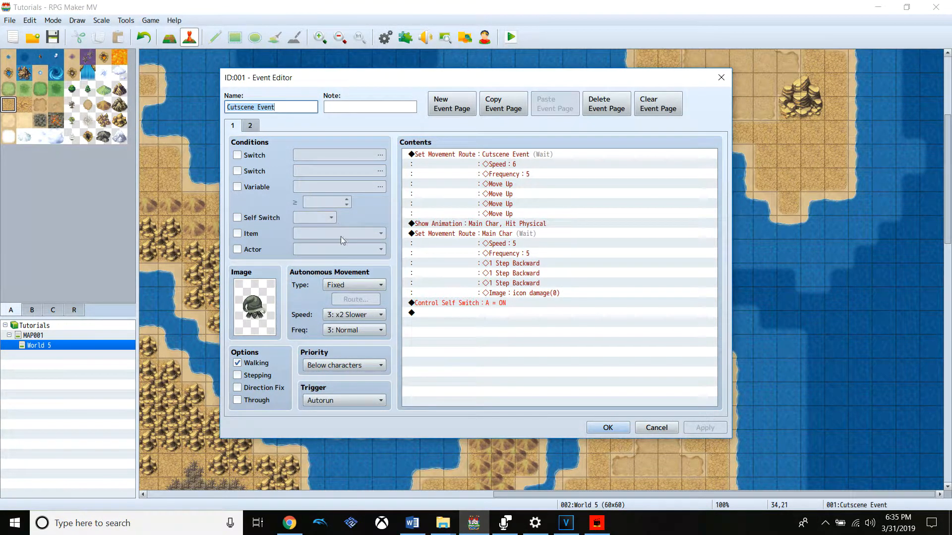
left_click(252, 125)
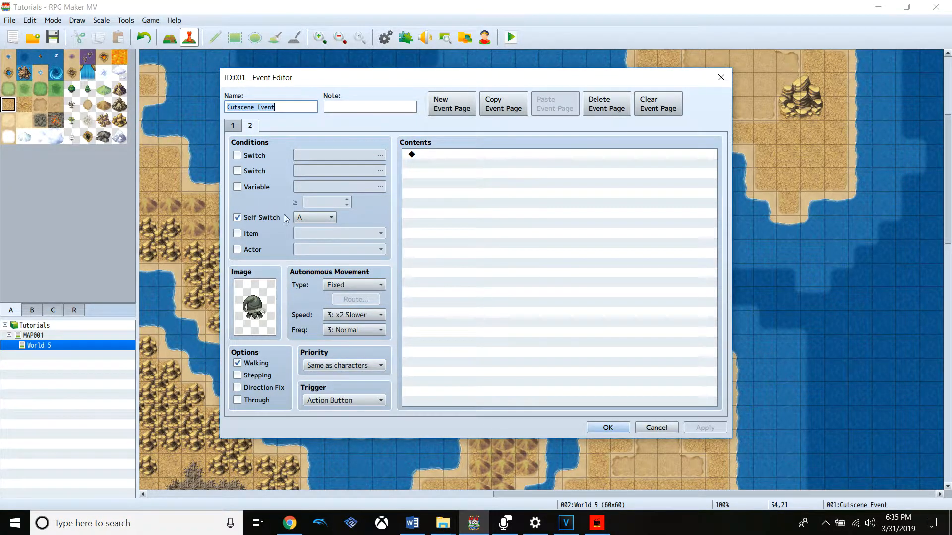
left_click(238, 129)
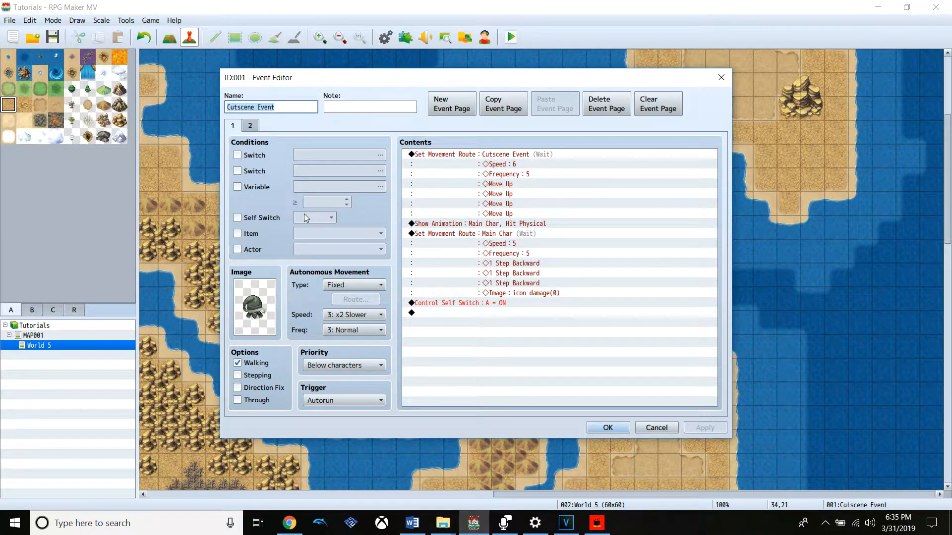
left_click(618, 426)
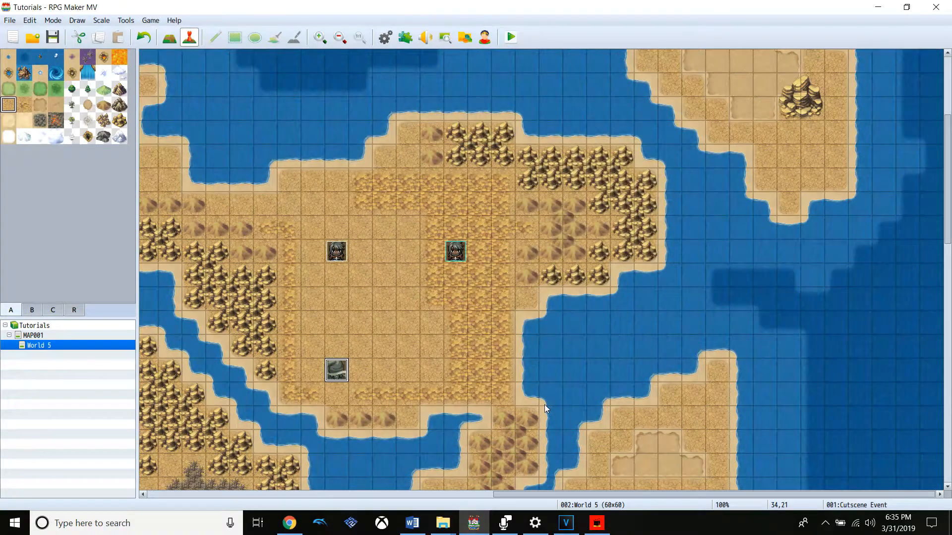
double_click(336, 367)
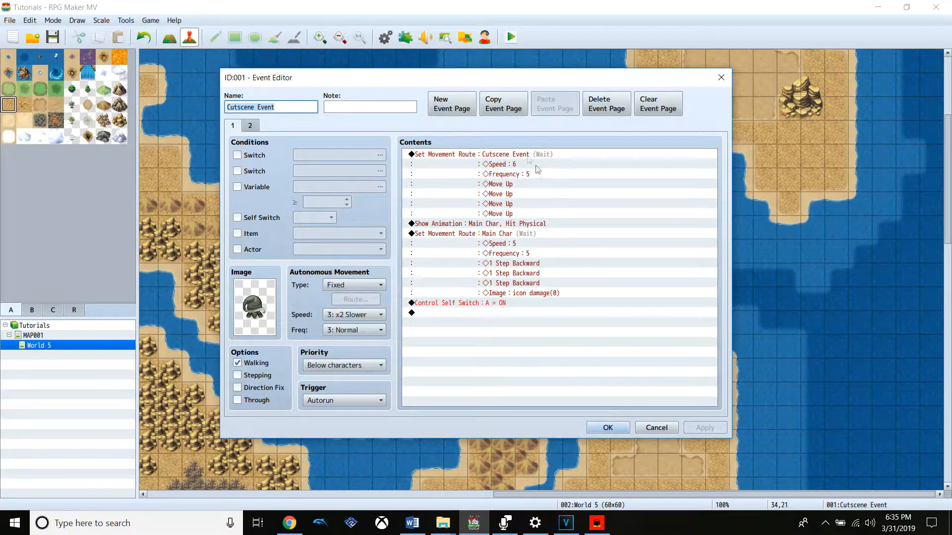
left_click(519, 159)
right_click(522, 158)
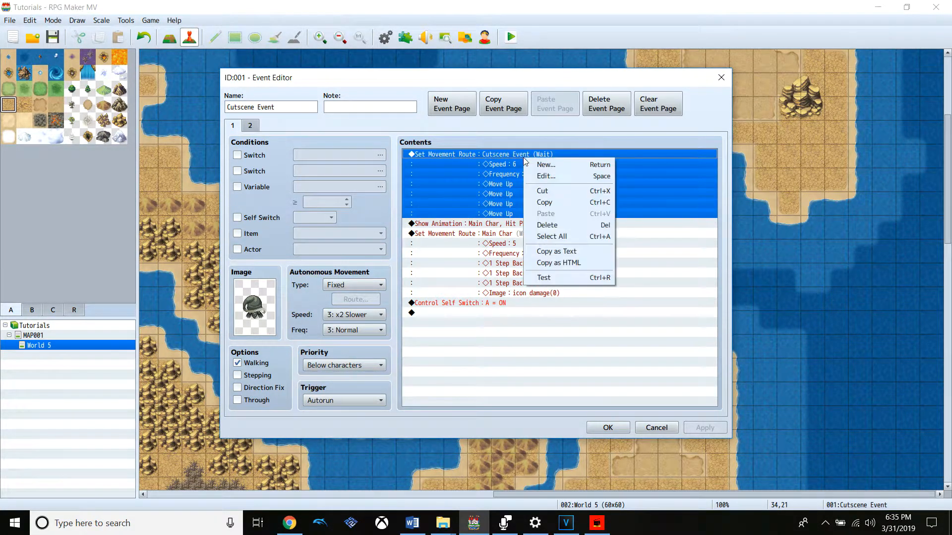
left_click(551, 175)
left_click(705, 382)
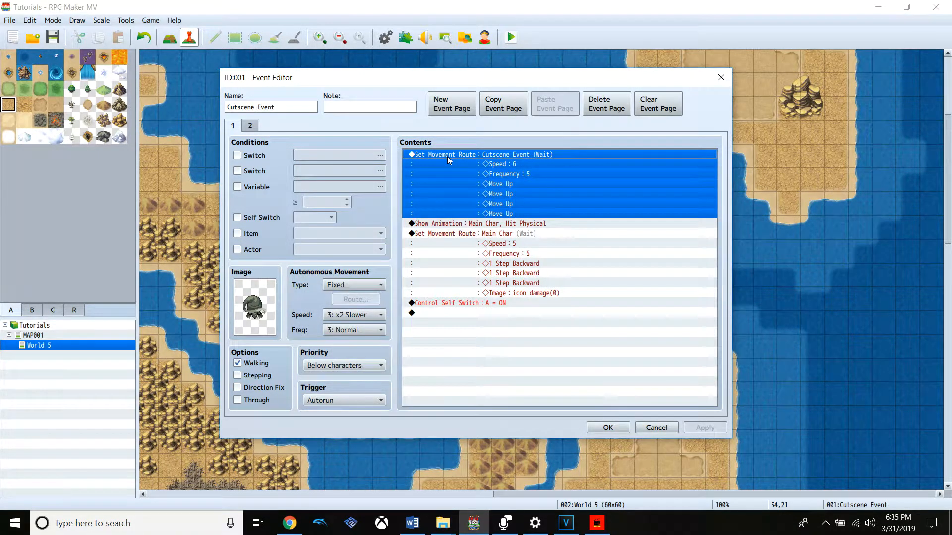
Insert a Show Text command above the first movement route, using the black-hooded Monster face and the text "Grim: You are to weak to face me."
right_click(447, 156)
left_click(491, 163)
left_click(511, 168)
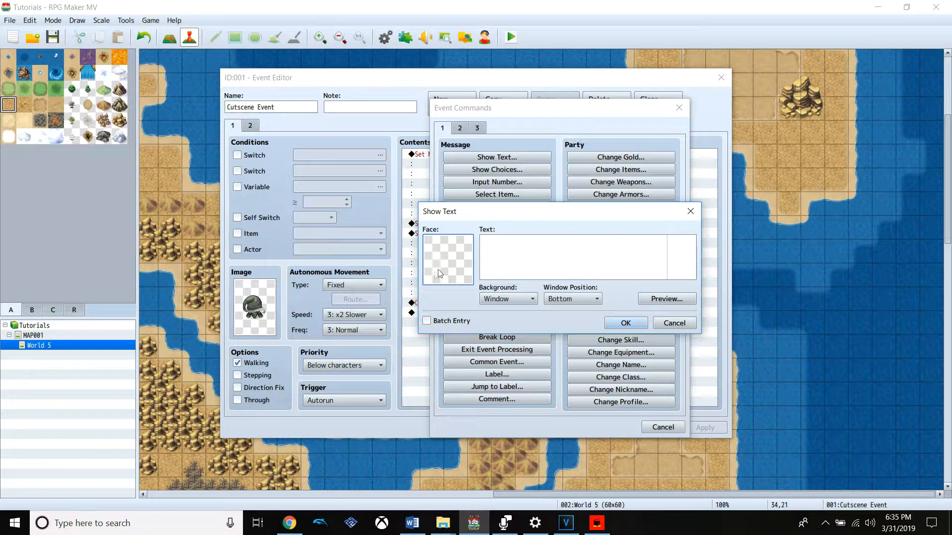
double_click(435, 276)
left_click(410, 233)
left_click(402, 243)
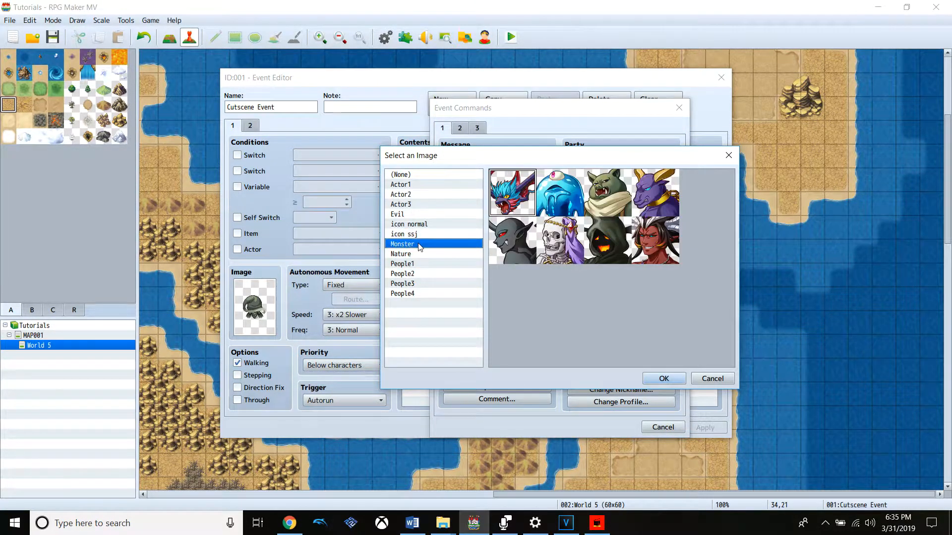
double_click(595, 252)
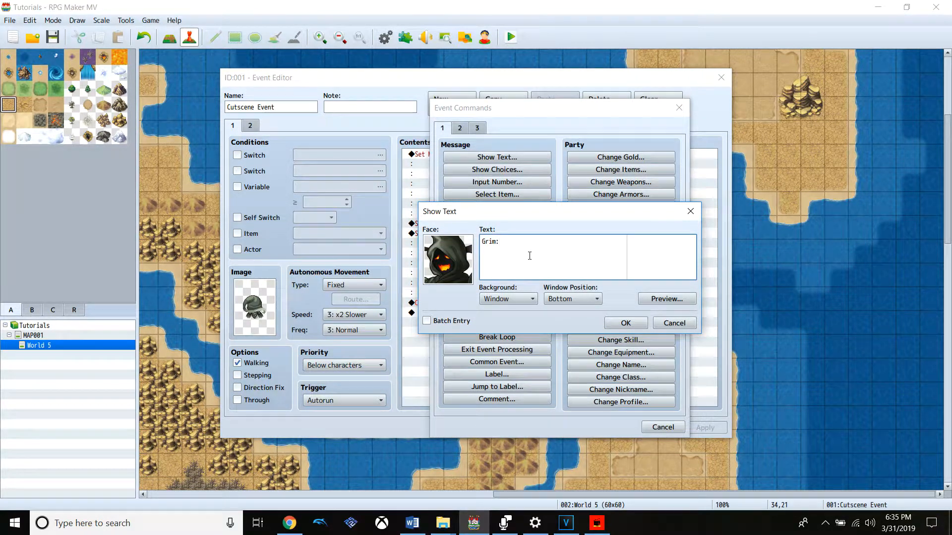
type("to weak to face me.")
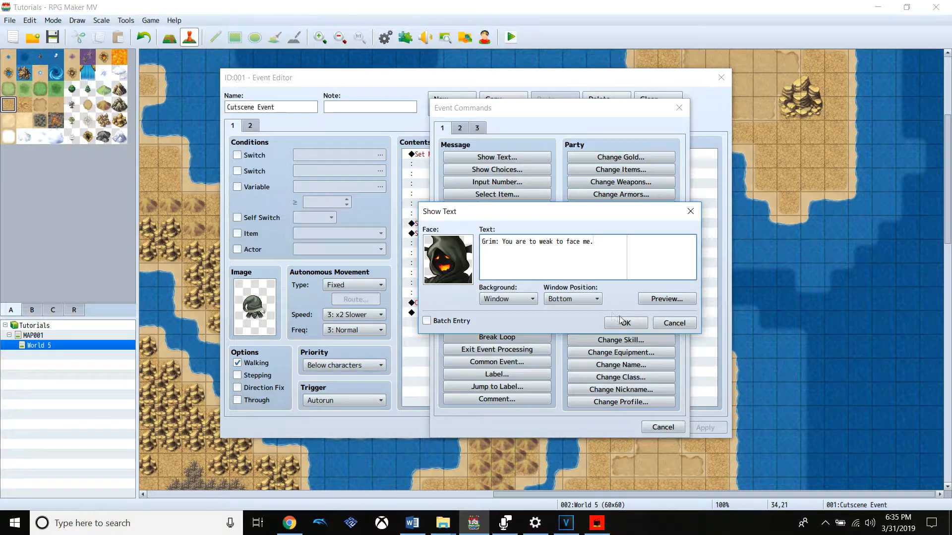
left_click(647, 323)
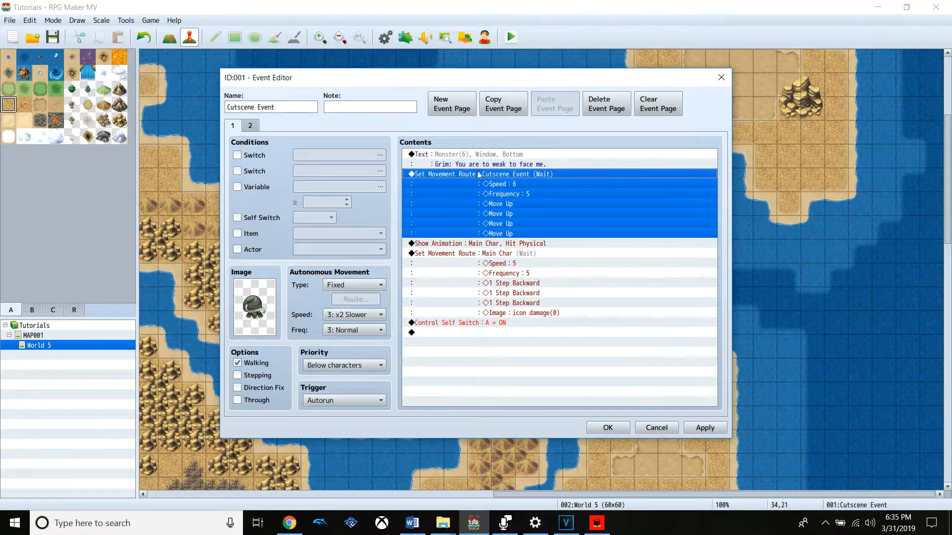
Apply the changes to Cutscene Event and close its editor
right_click(498, 177)
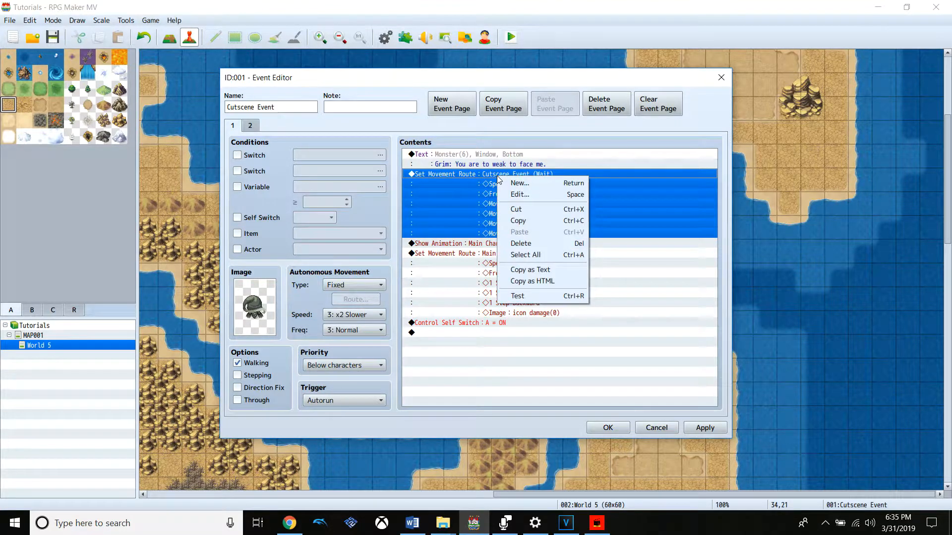
left_click(542, 361)
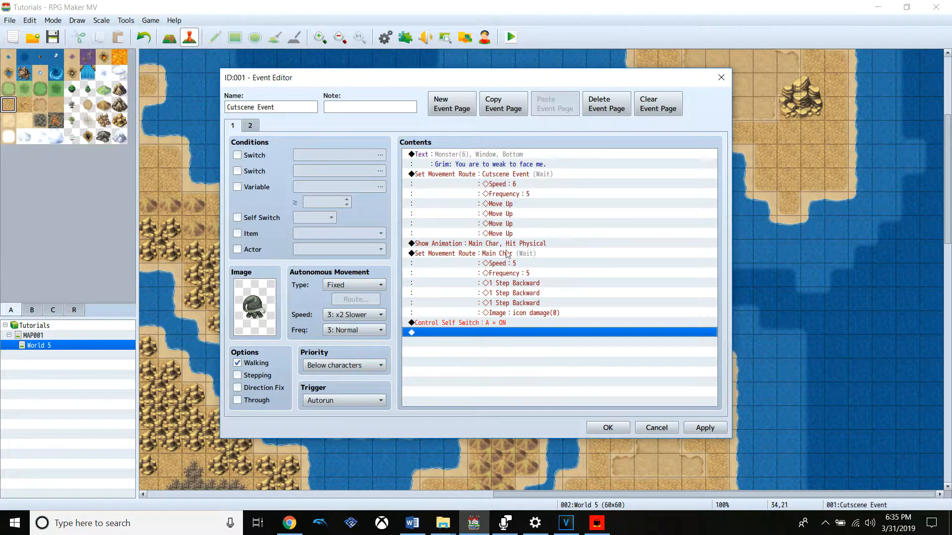
left_click(537, 161)
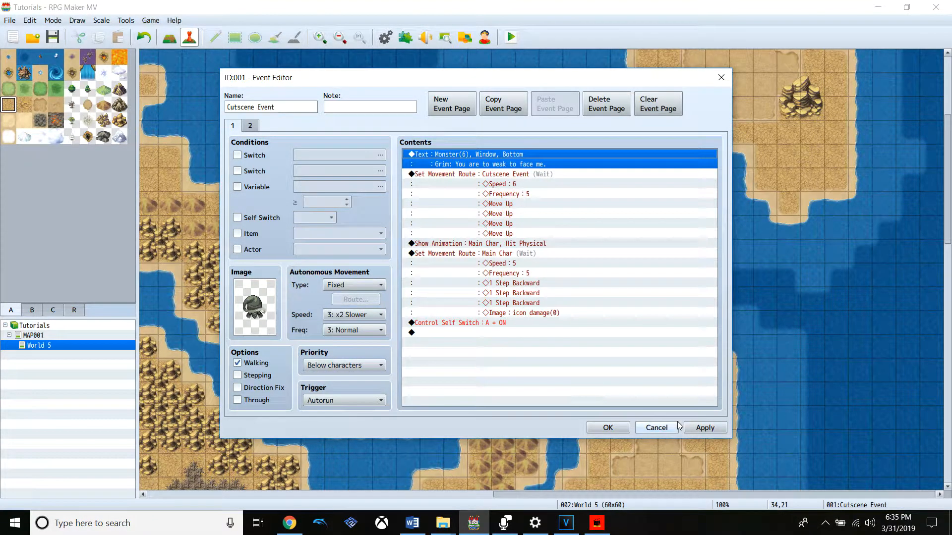
left_click(693, 427)
left_click(623, 428)
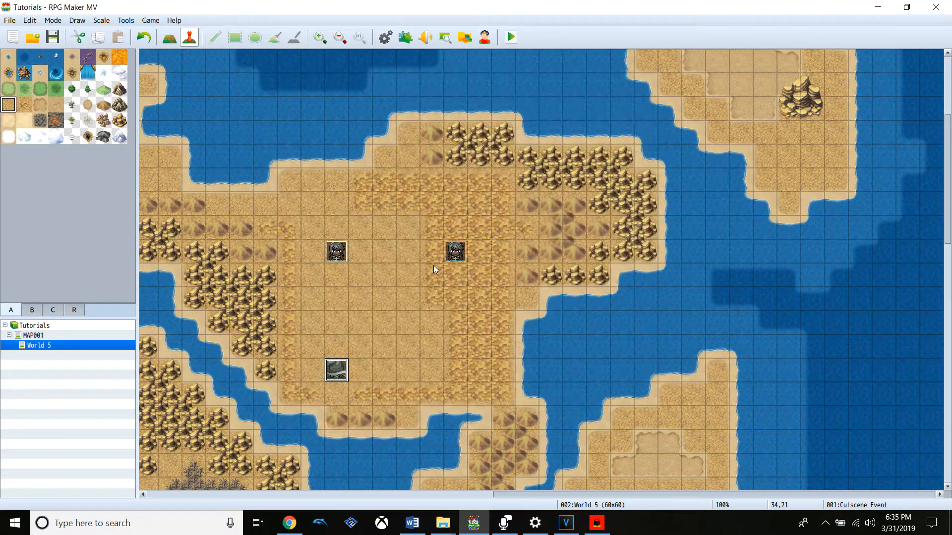
Review the contents of Cutscene Event and of the Main Char event
right_click(345, 375)
left_click(358, 376)
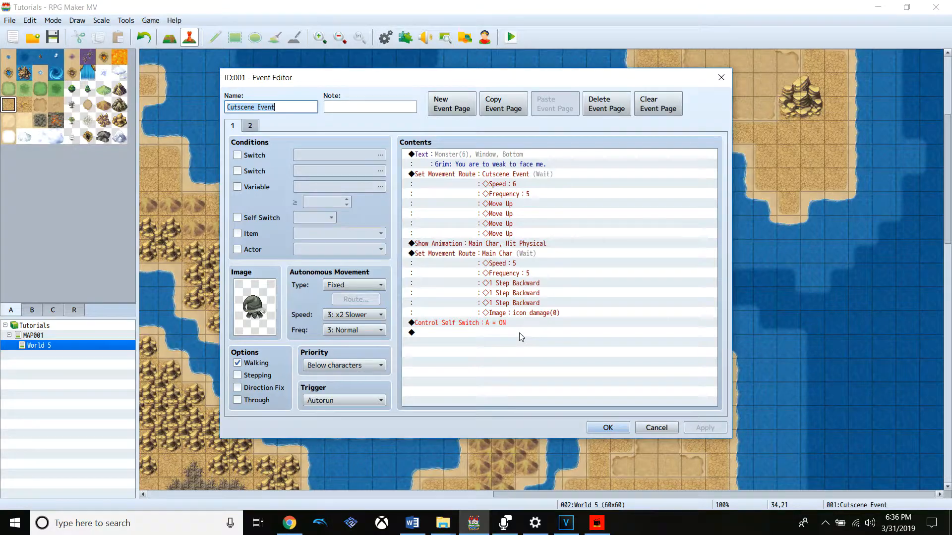
left_click(610, 427)
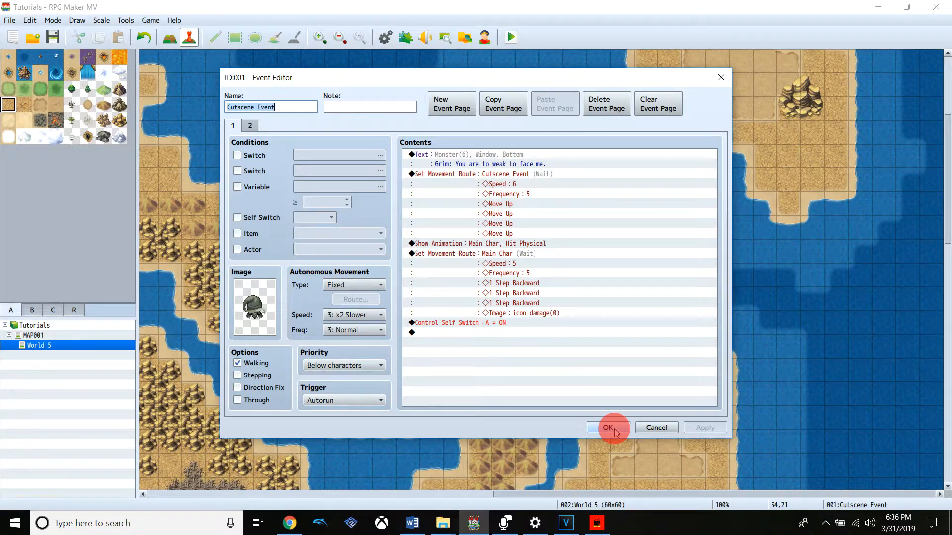
right_click(346, 259)
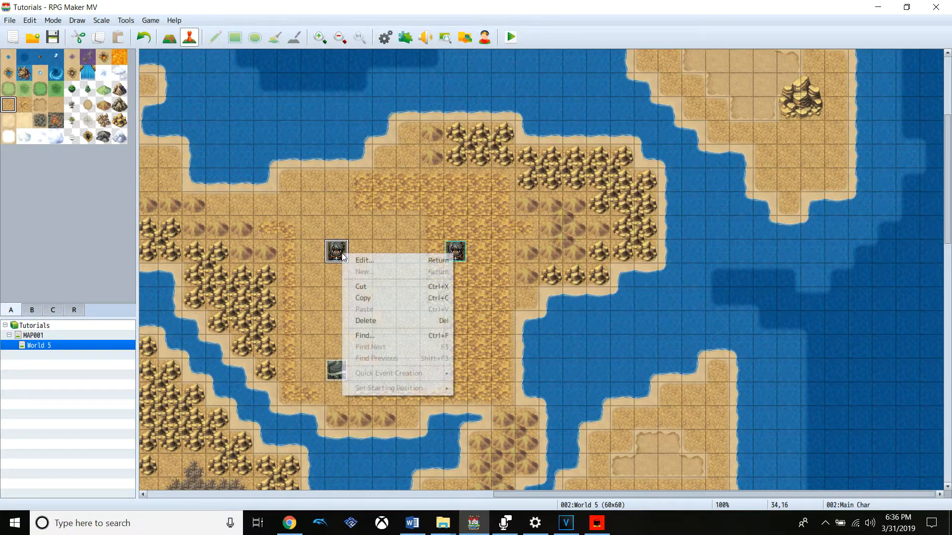
left_click(362, 260)
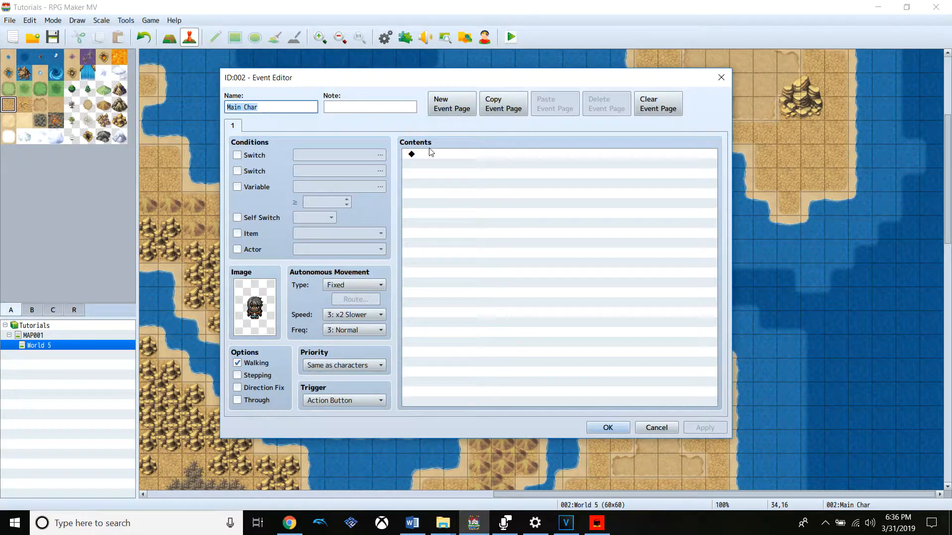
left_click(443, 156)
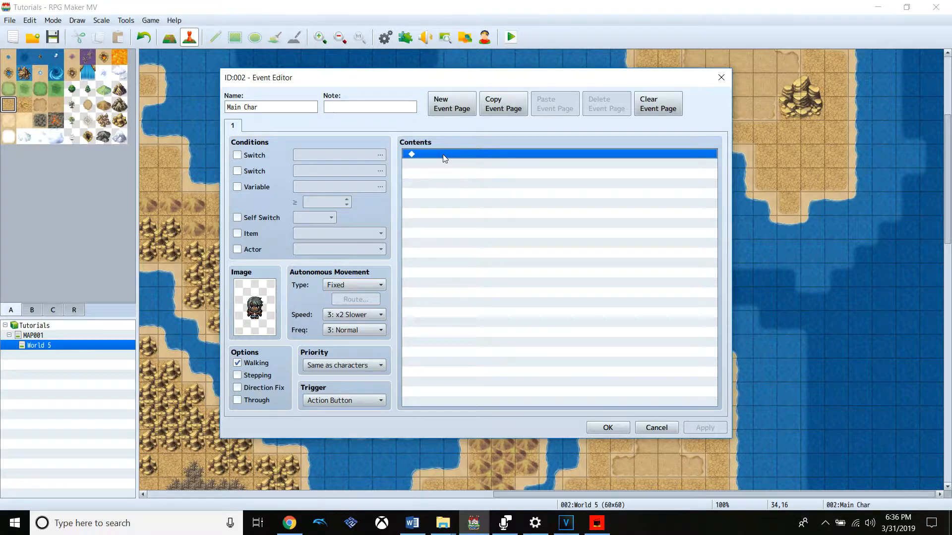
left_click(616, 424)
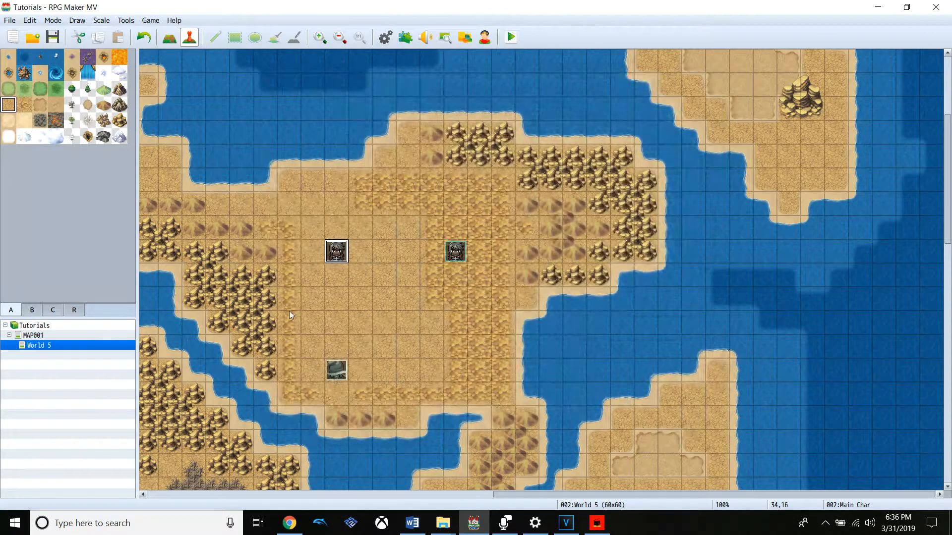
Delete the Control Self Switch command from the end of page 1 of Cutscene Event
left_click(336, 372)
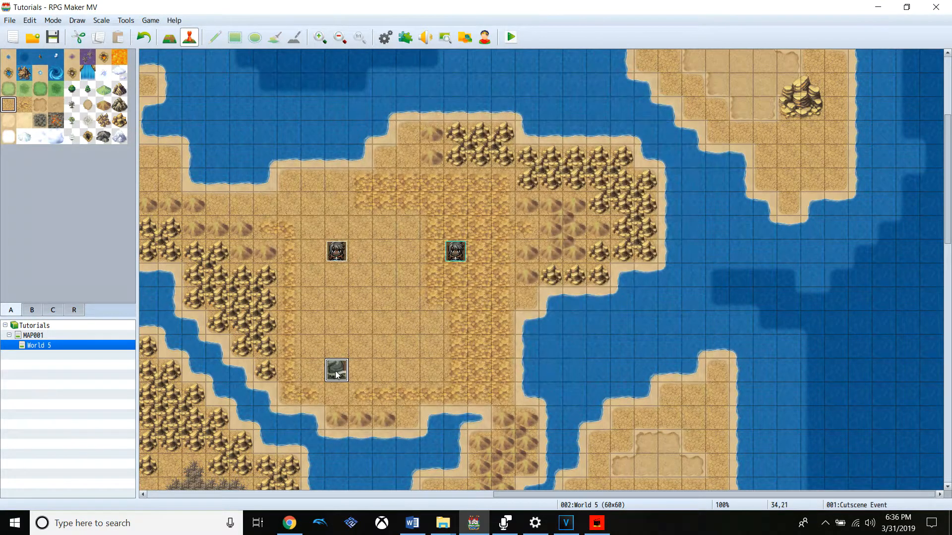
double_click(336, 373)
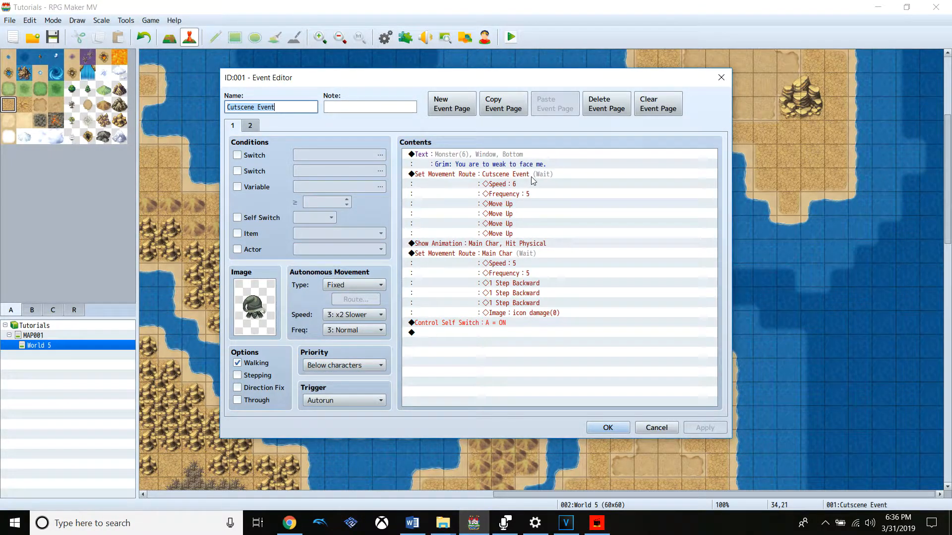
right_click(501, 324)
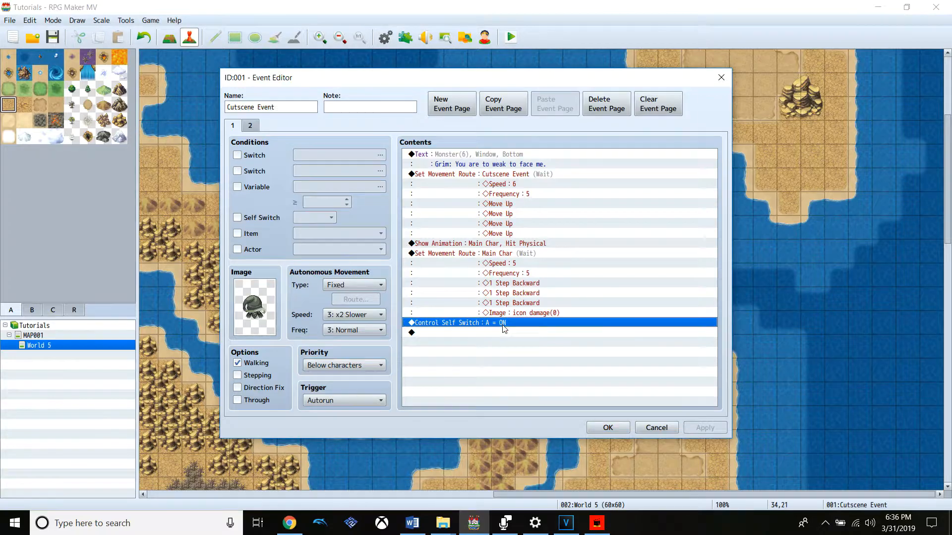
key("Delete")
right_click(486, 326)
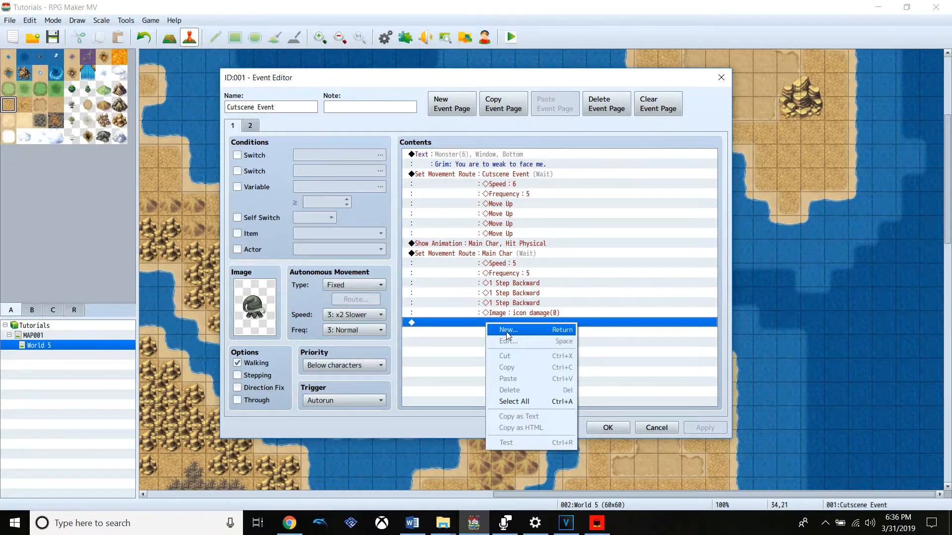
left_click(443, 327)
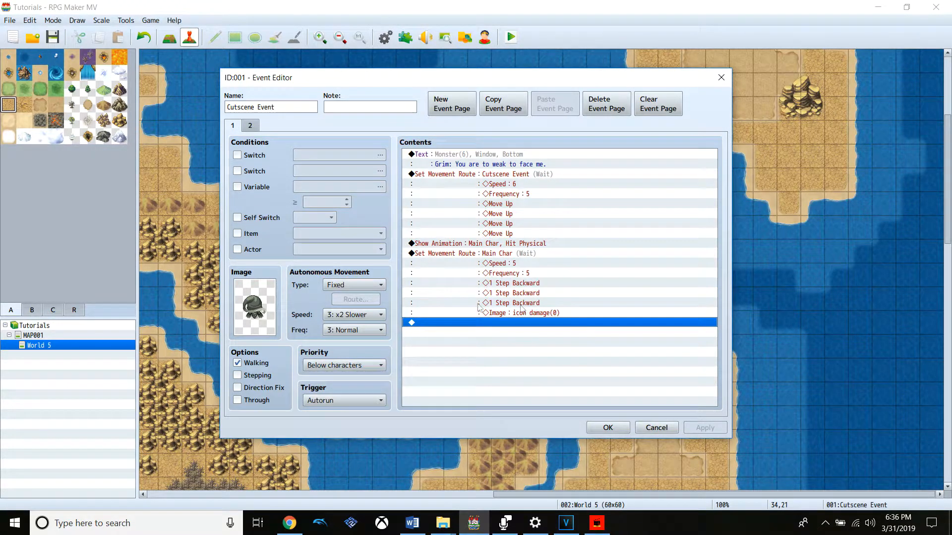
Add a Show Text command at the end of Cutscene Event with the icon normal face and the text "Icon: Arh.. arh.."
right_click(495, 325)
left_click(520, 335)
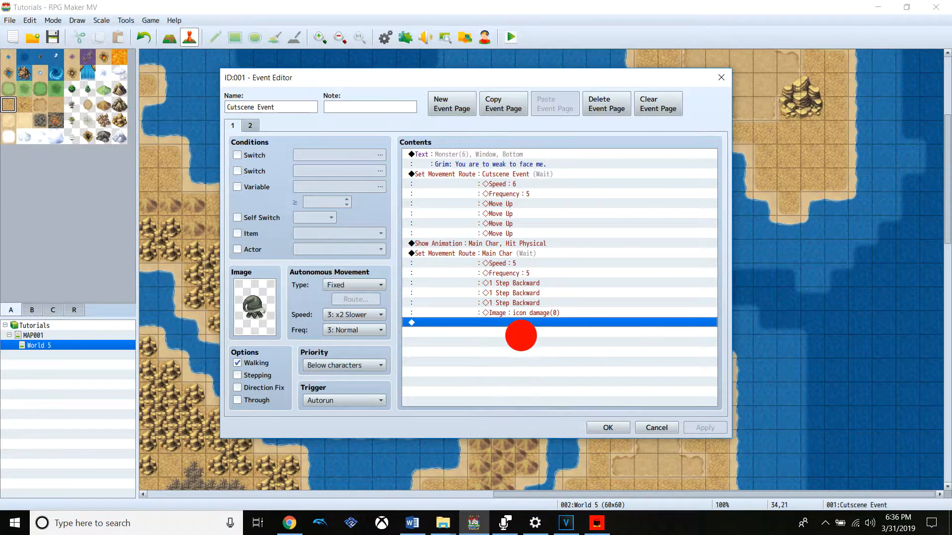
left_click(475, 155)
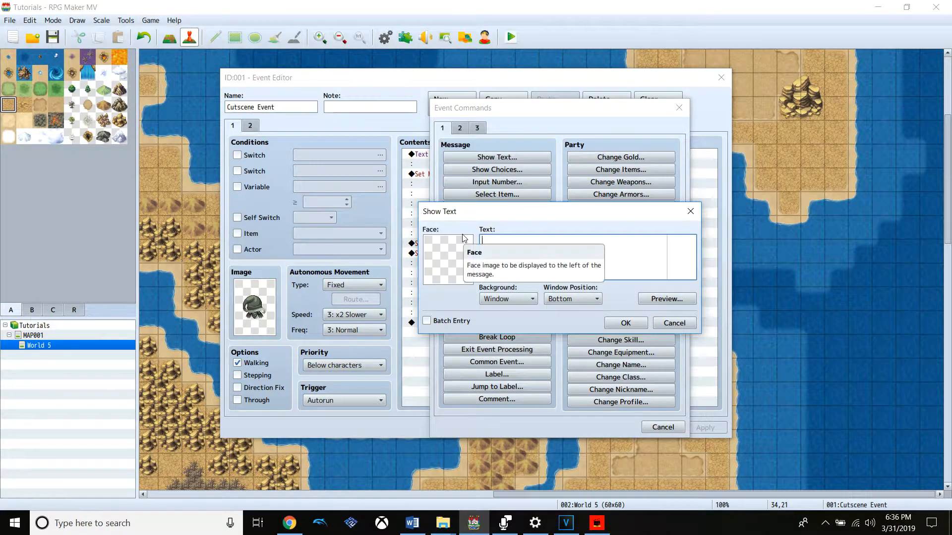
type("icon")
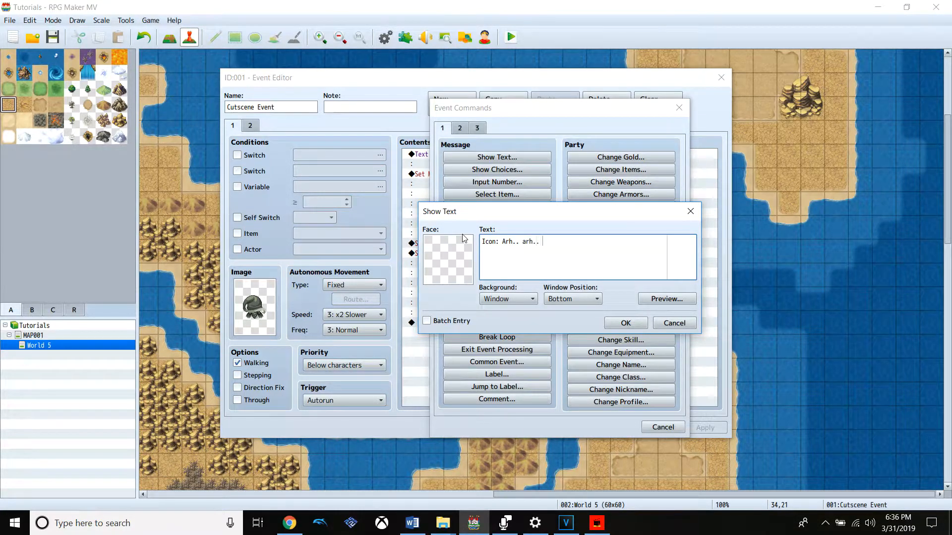
double_click(446, 253)
left_click(427, 240)
left_click(451, 234)
left_click(453, 215)
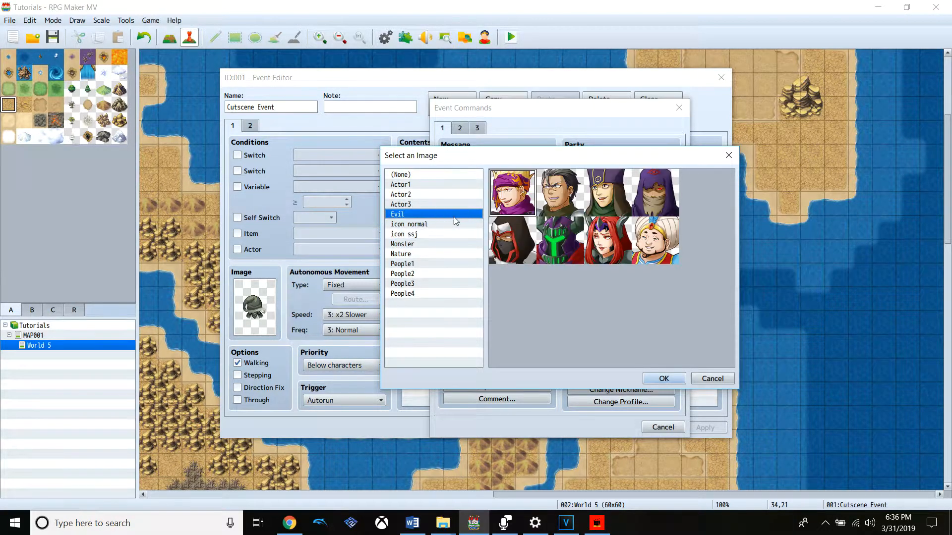
left_click(453, 224)
double_click(512, 194)
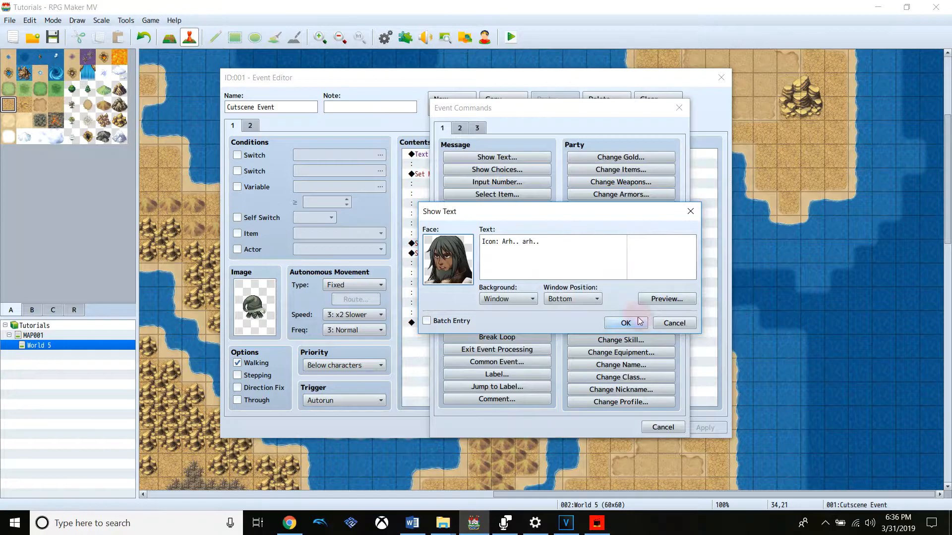
left_click(628, 320)
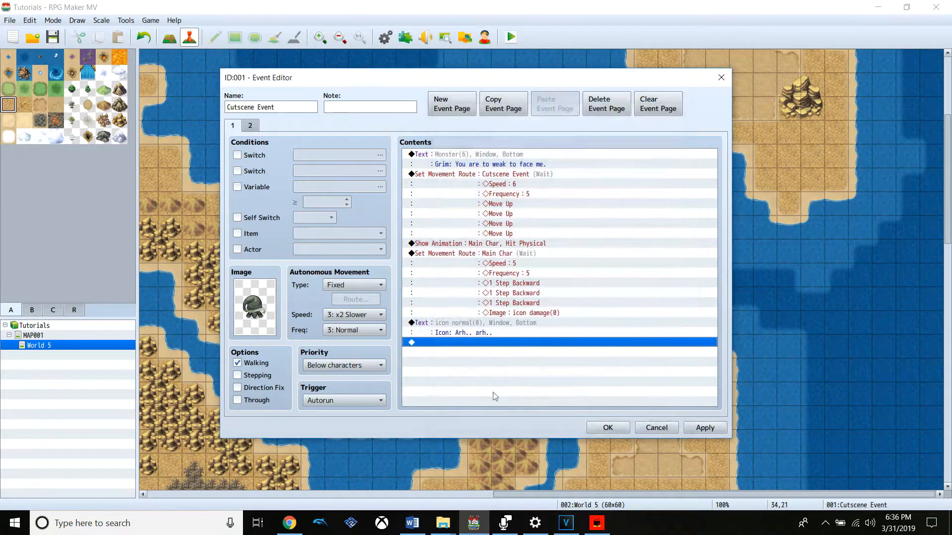
Add a Flash Screen command with red 187, green 255, blue 17, intensity 187, lasting 30 frames without waiting for completion
right_click(459, 345)
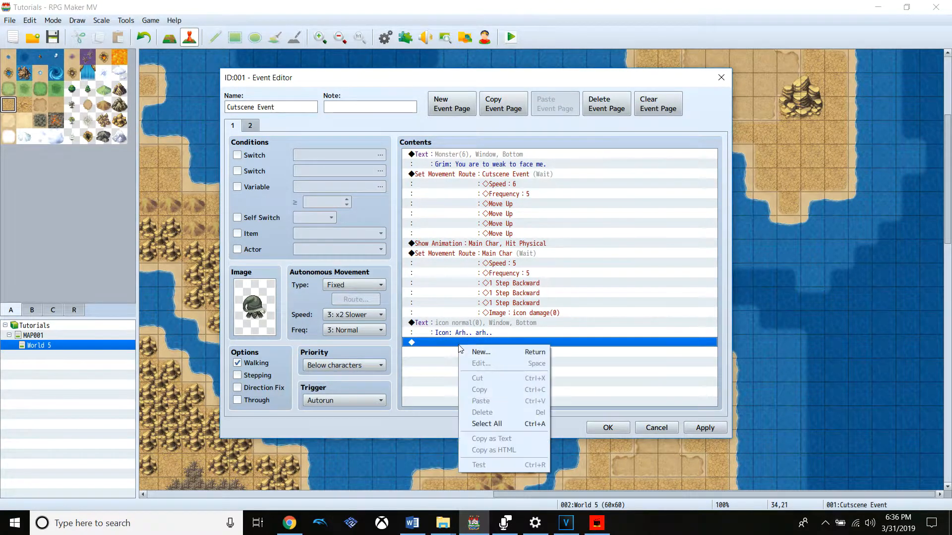
left_click(492, 353)
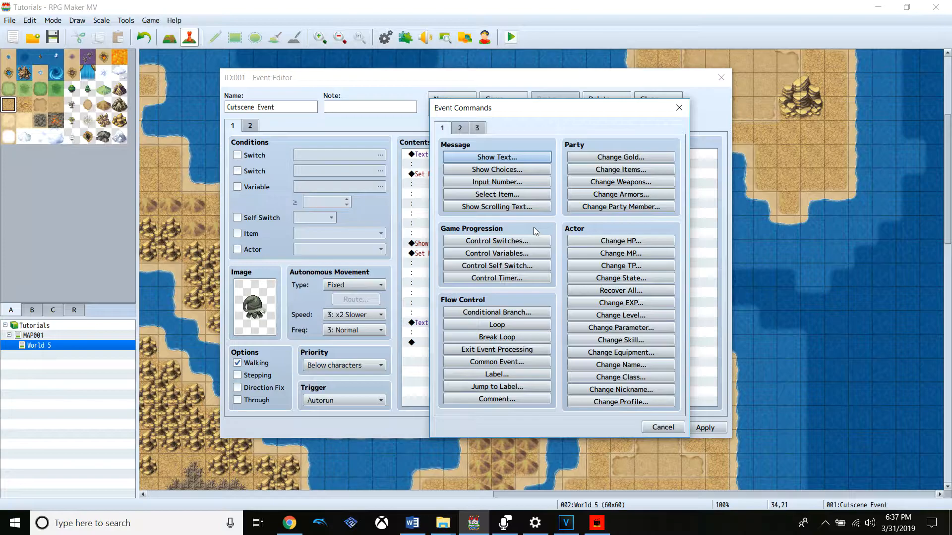
left_click(459, 128)
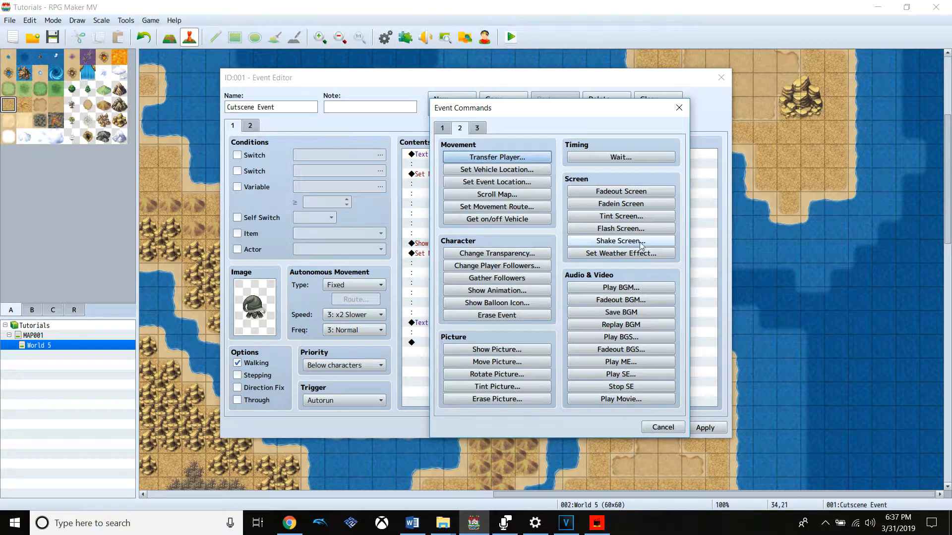
left_click(627, 228)
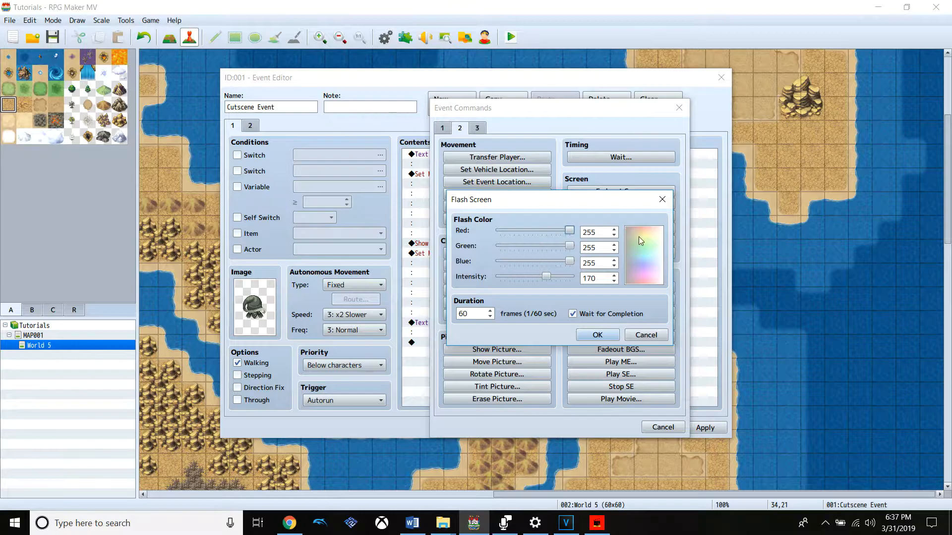
left_click_drag(569, 231, 551, 285)
left_click(473, 310)
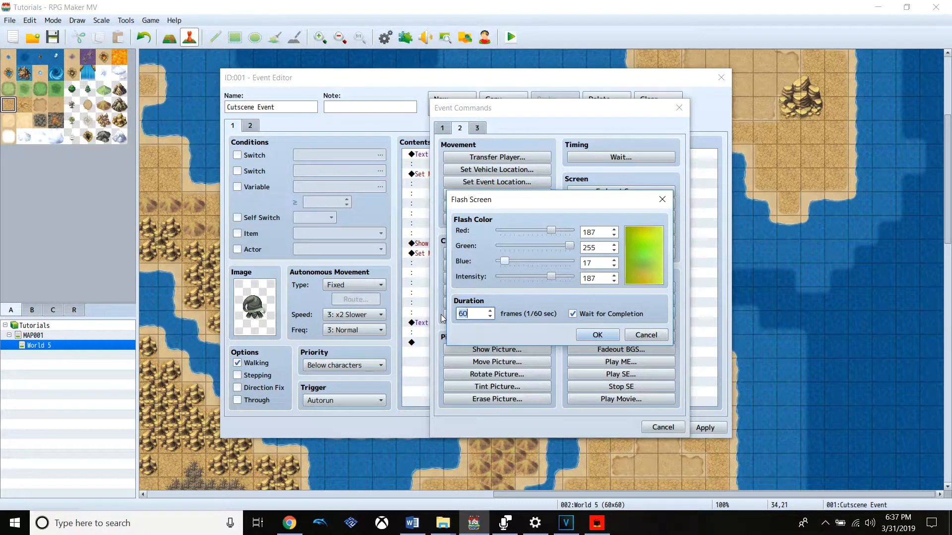
type("30")
left_click(573, 314)
left_click(606, 334)
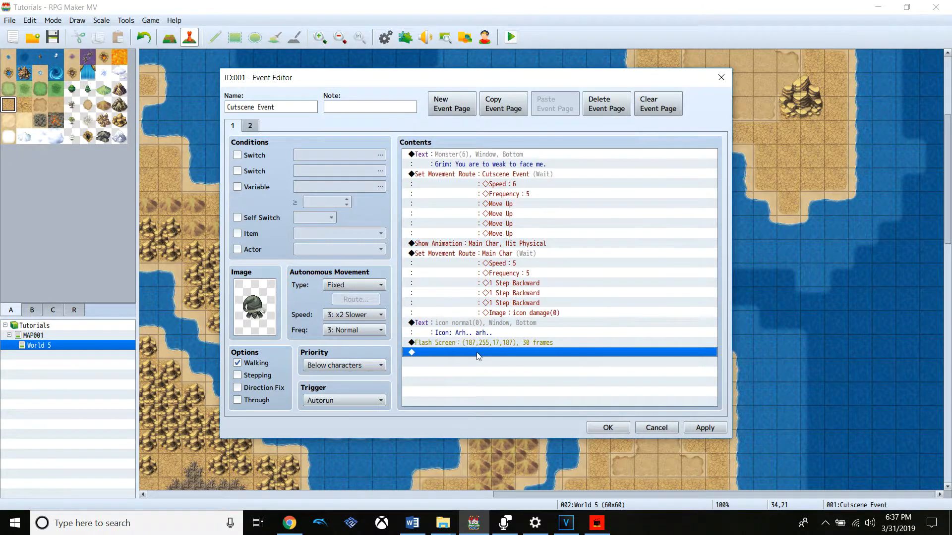
Add a Shake Screen command with power 8, speed 7 and 540 frames without waiting for completion, and apply the event changes
right_click(477, 352)
left_click(495, 360)
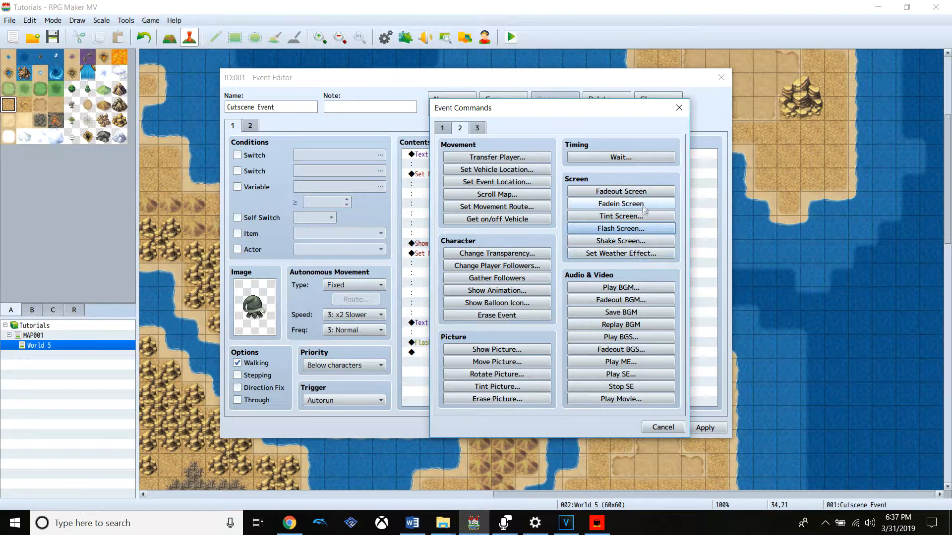
left_click(640, 241)
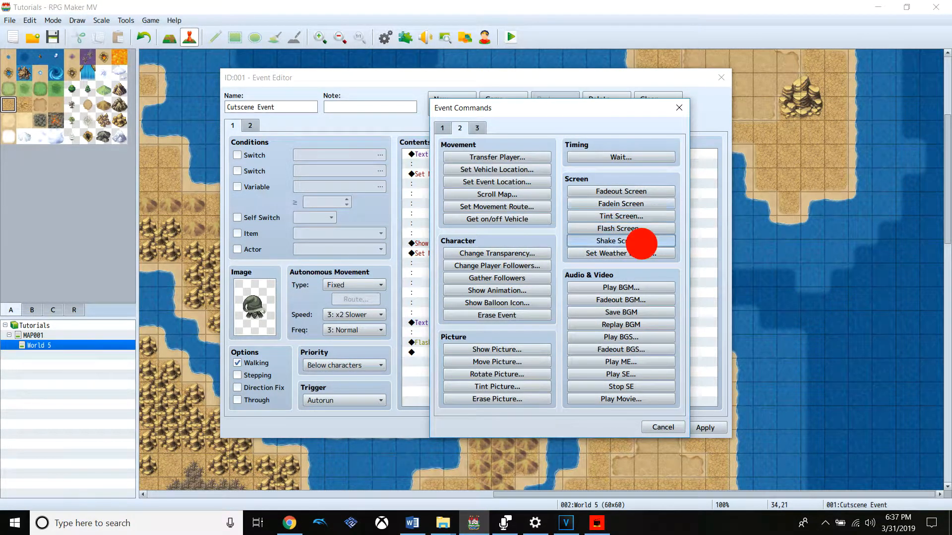
left_click_drag(541, 246, 559, 269)
double_click(483, 298)
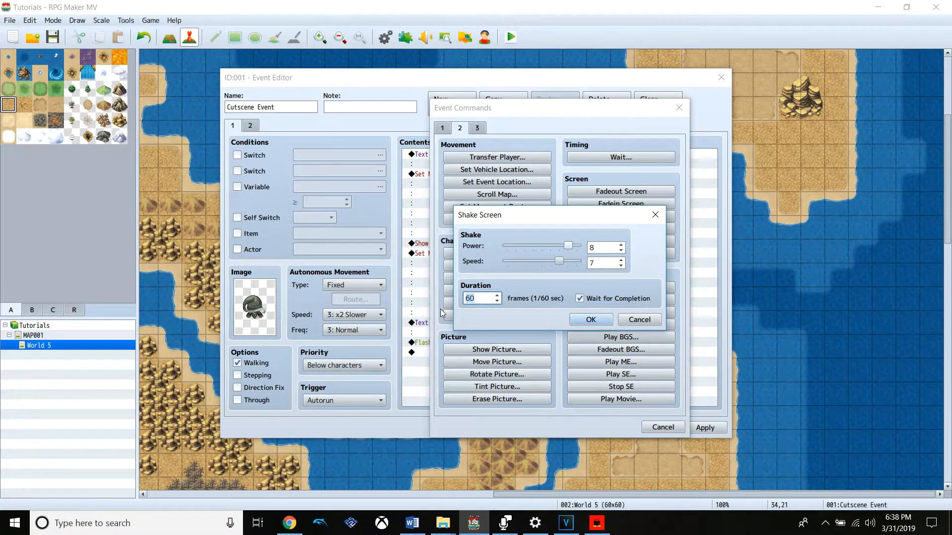
type("540")
left_click(592, 303)
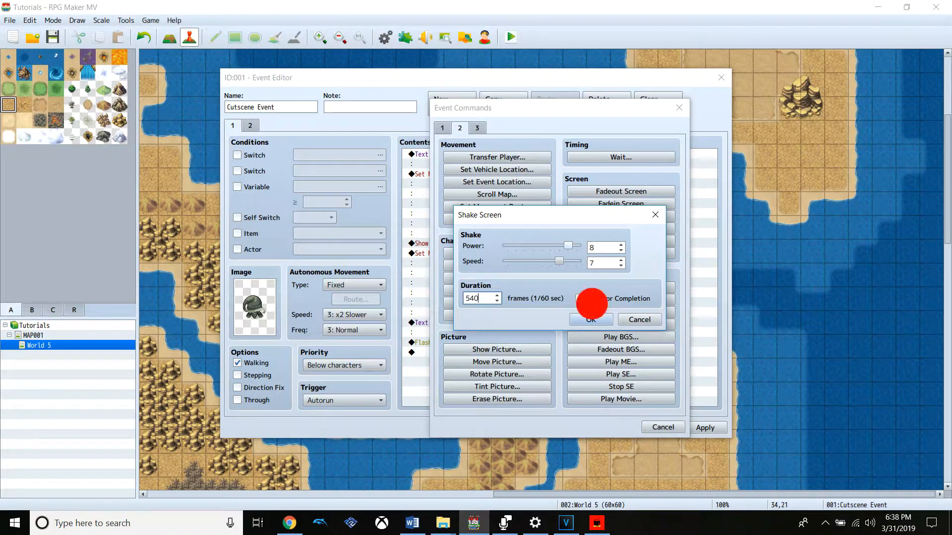
left_click(580, 298)
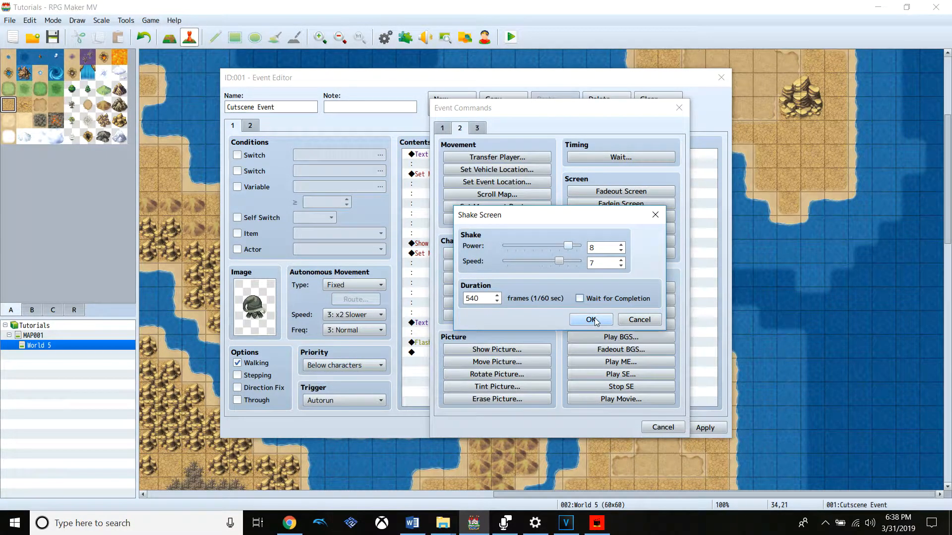
left_click(591, 319)
left_click(705, 427)
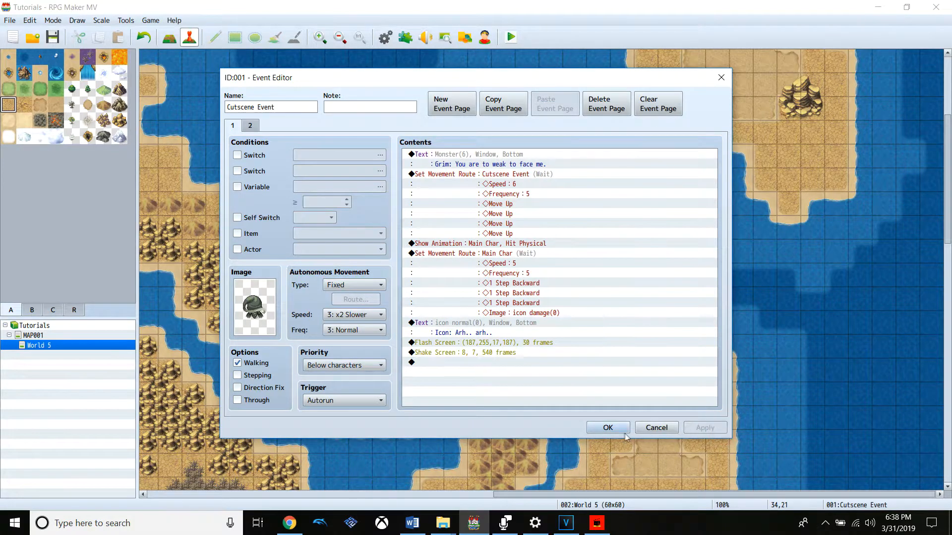
left_click(615, 429)
Save the changes and playtest the cutscene through both dialogue lines and the screen effects, closing the game window when done
left_click(511, 37)
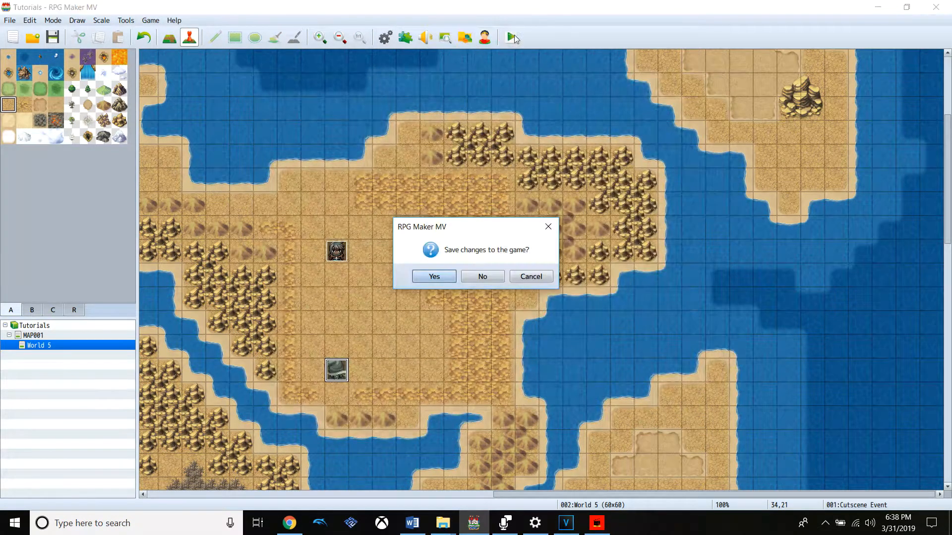
left_click(436, 276)
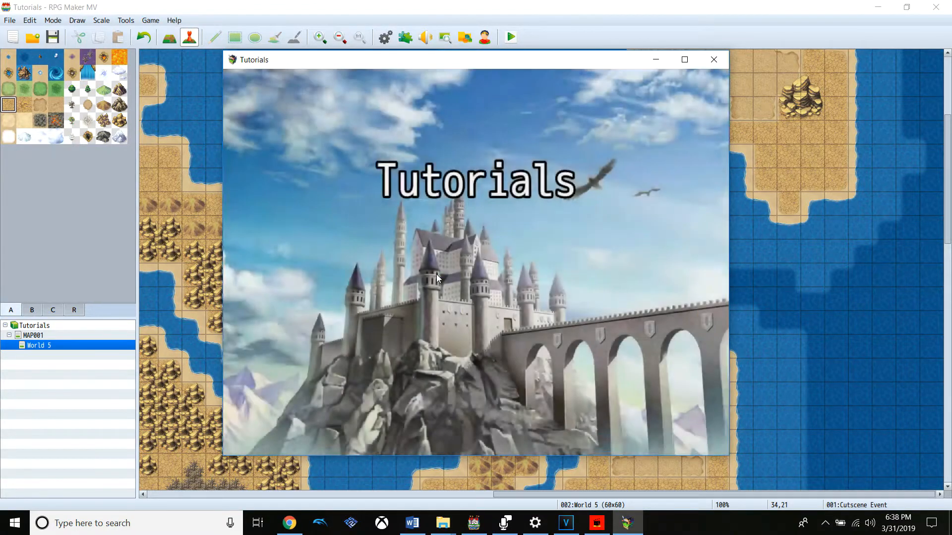
key("Return")
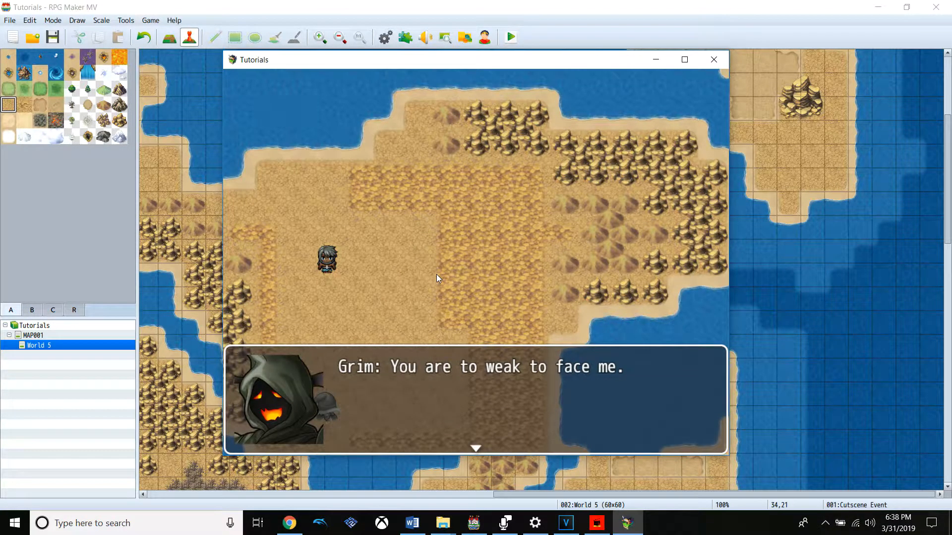
key("Return")
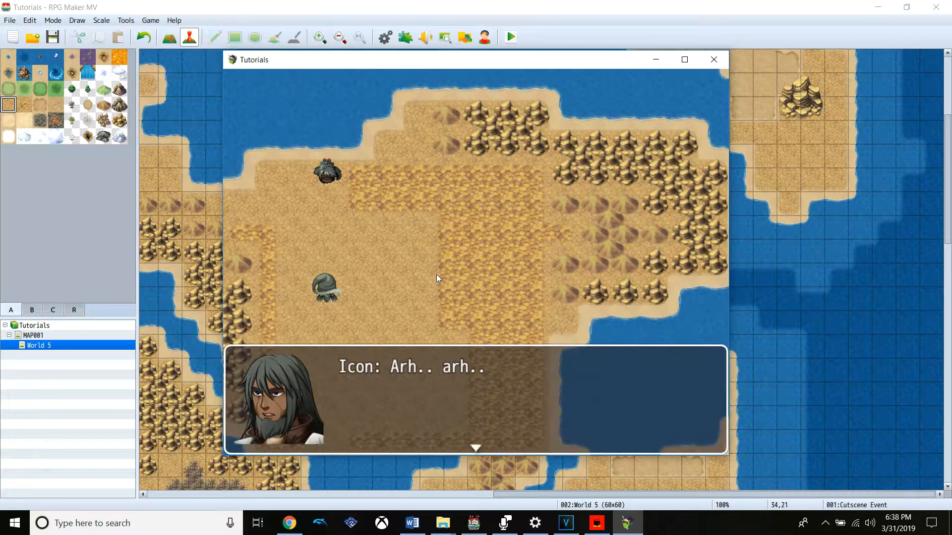
key("Return")
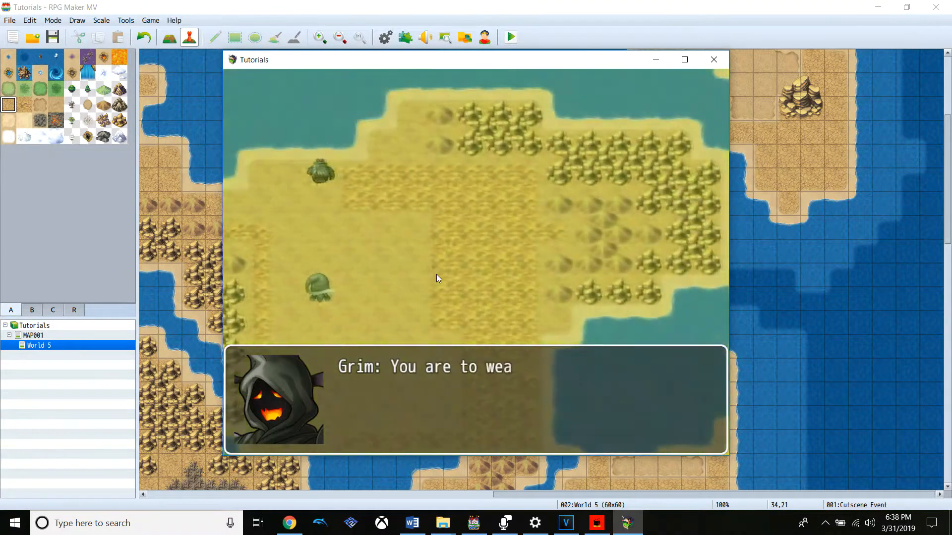
key("Return")
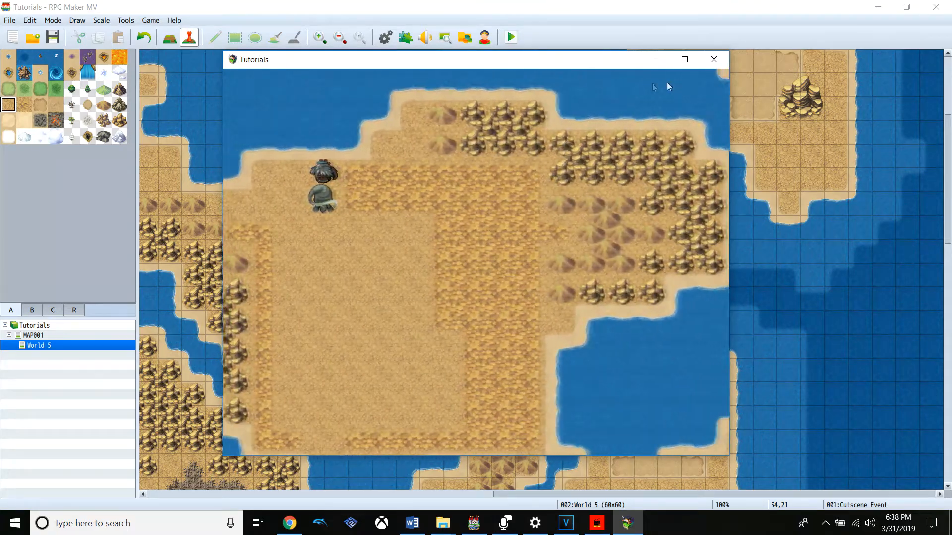
left_click(722, 62)
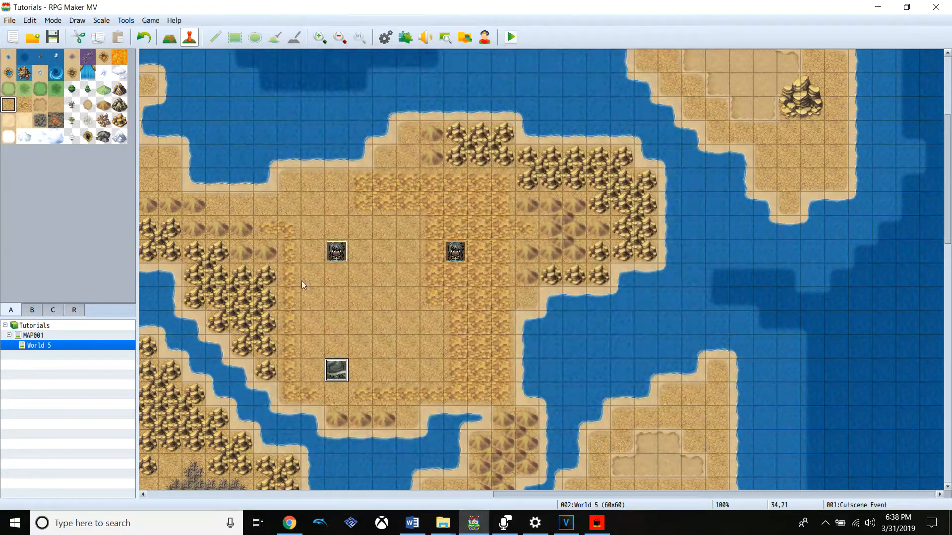
Append a Set Movement Route command for Main Char to Cutscene Event that changes the character's image to icon normal
double_click(346, 372)
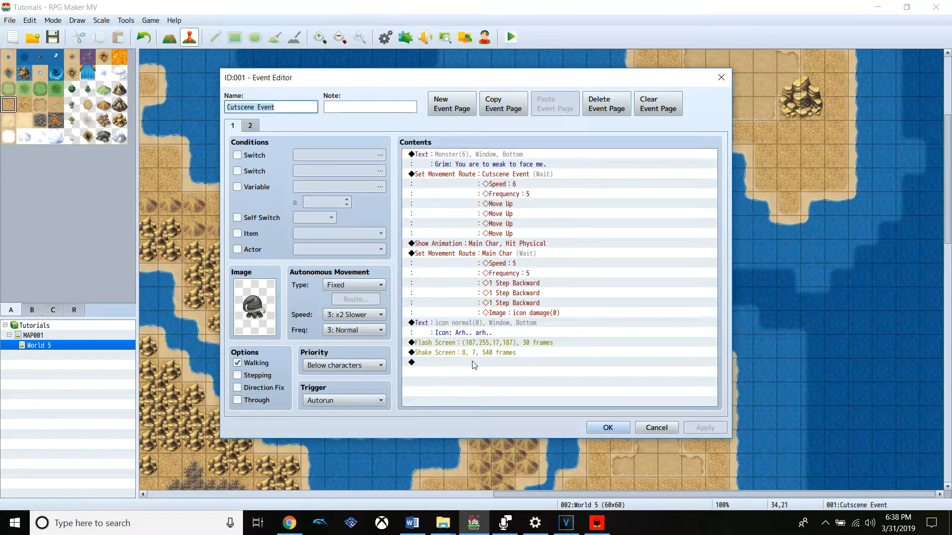
right_click(477, 372)
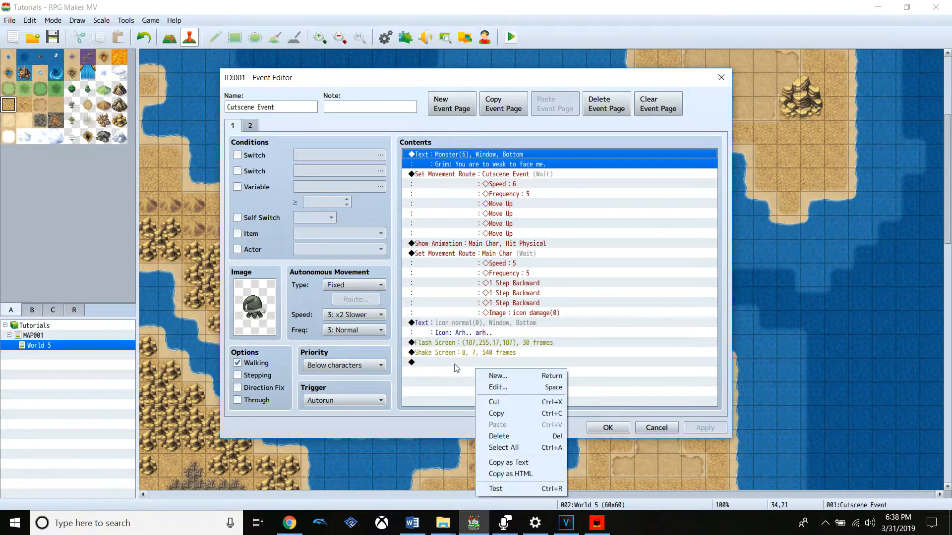
right_click(455, 366)
left_click(470, 373)
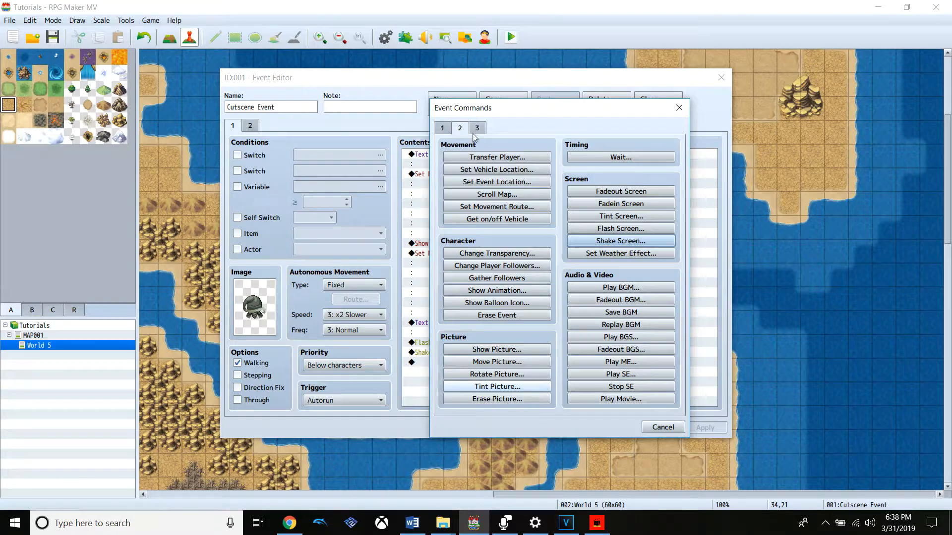
left_click(496, 206)
left_click(441, 174)
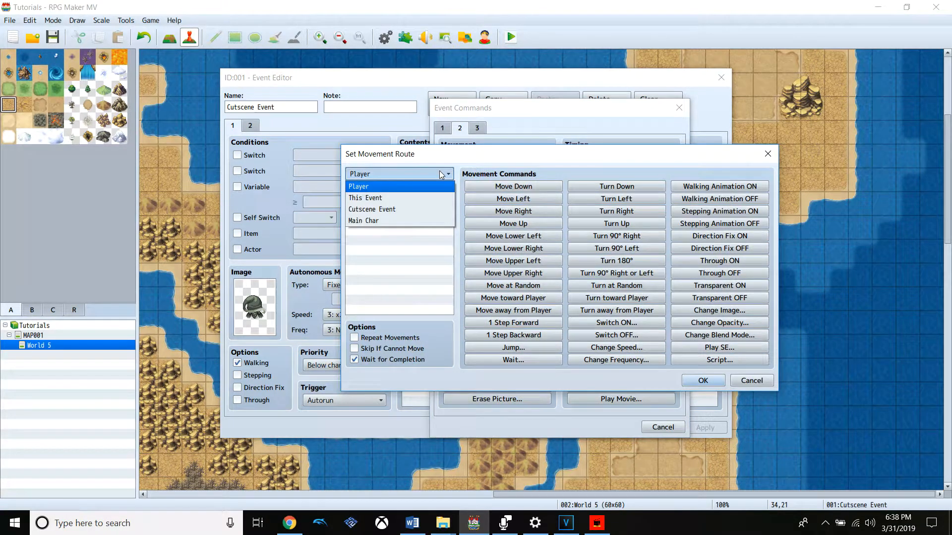
left_click(391, 221)
left_click(722, 310)
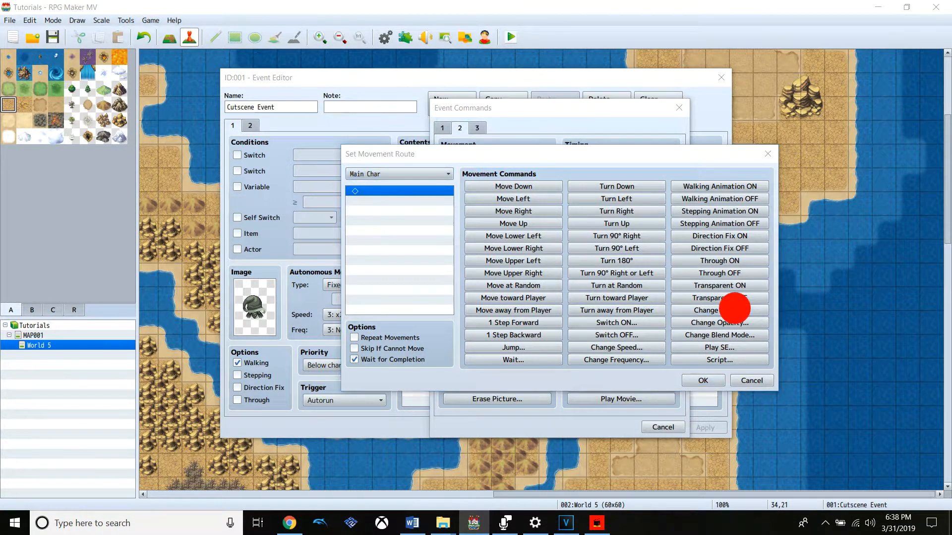
double_click(540, 270)
left_click(434, 274)
left_click(449, 263)
double_click(522, 224)
left_click(534, 306)
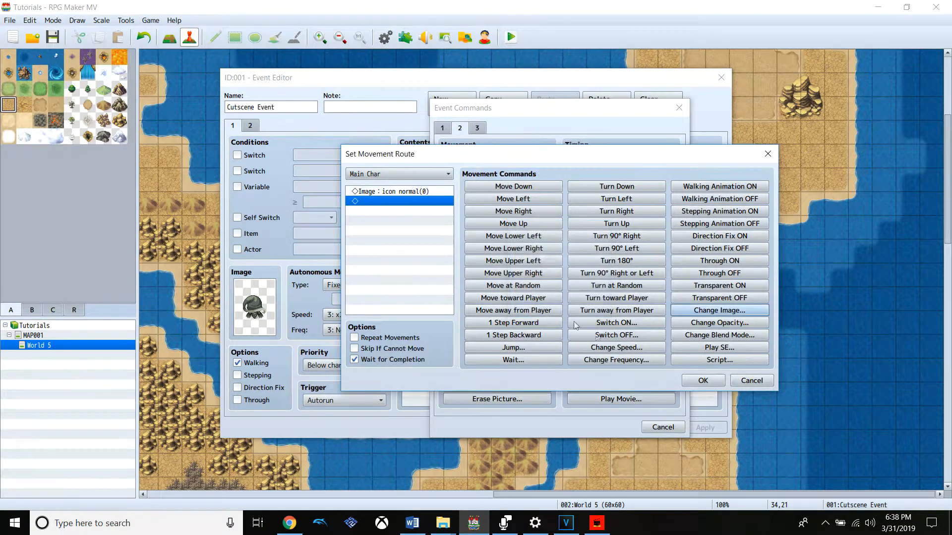
left_click(708, 379)
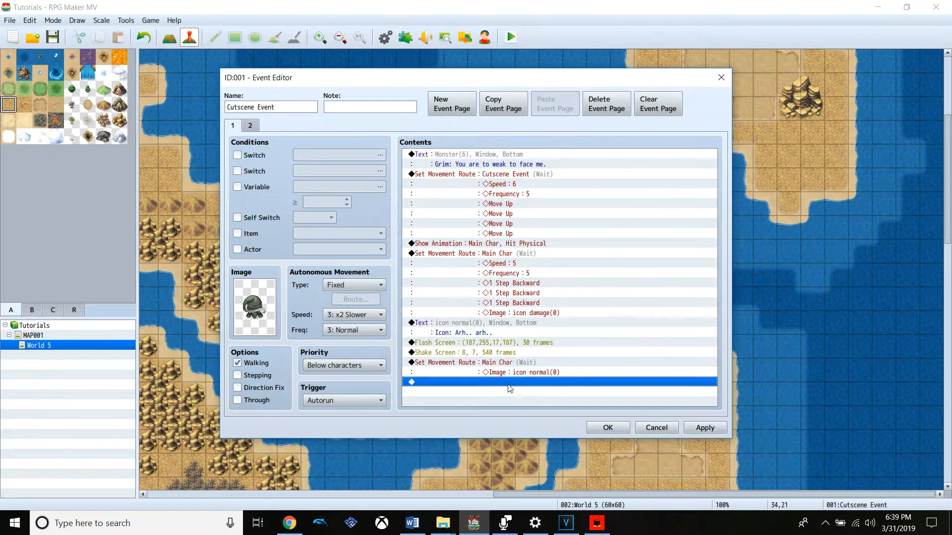
Append a Show Text command at the end of Cutscene Event and enter "Icon: i am not the weak one."
right_click(508, 385)
left_click(523, 390)
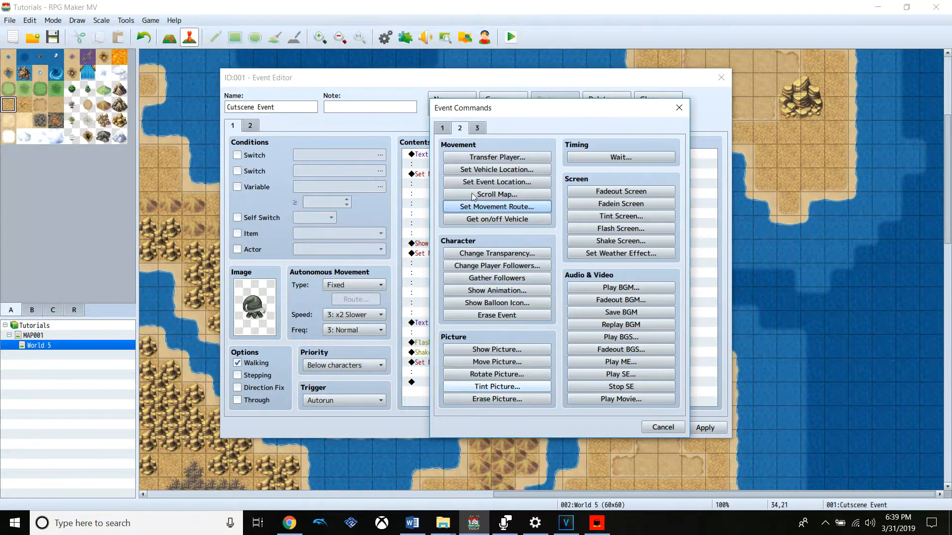
left_click(442, 128)
left_click(496, 170)
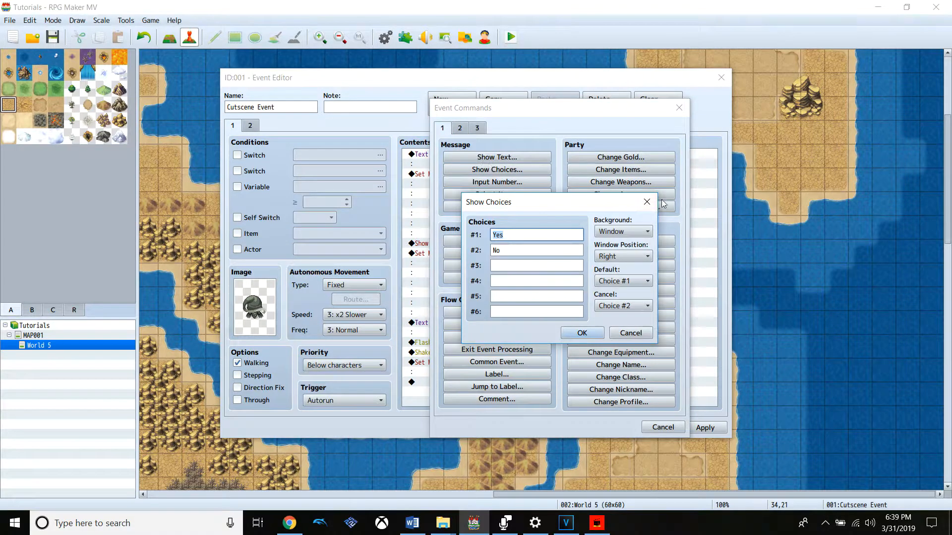
key("Escape")
left_click(501, 157)
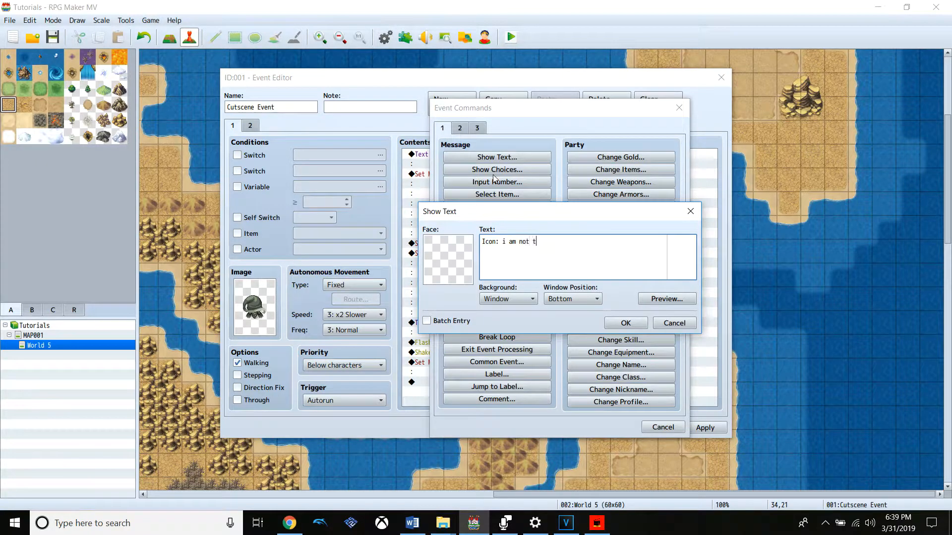
type("weak one")
Set the message's face to icon normal, end its line with "AHHHHHHHH!", preview it and confirm the command
left_click(442, 256)
double_click(455, 257)
left_click(439, 234)
left_click(443, 224)
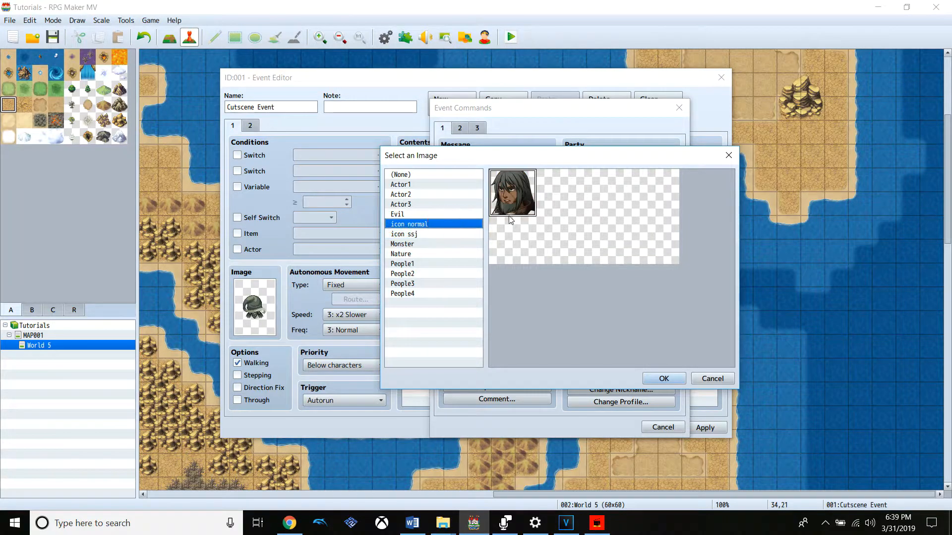
double_click(522, 201)
left_click(614, 262)
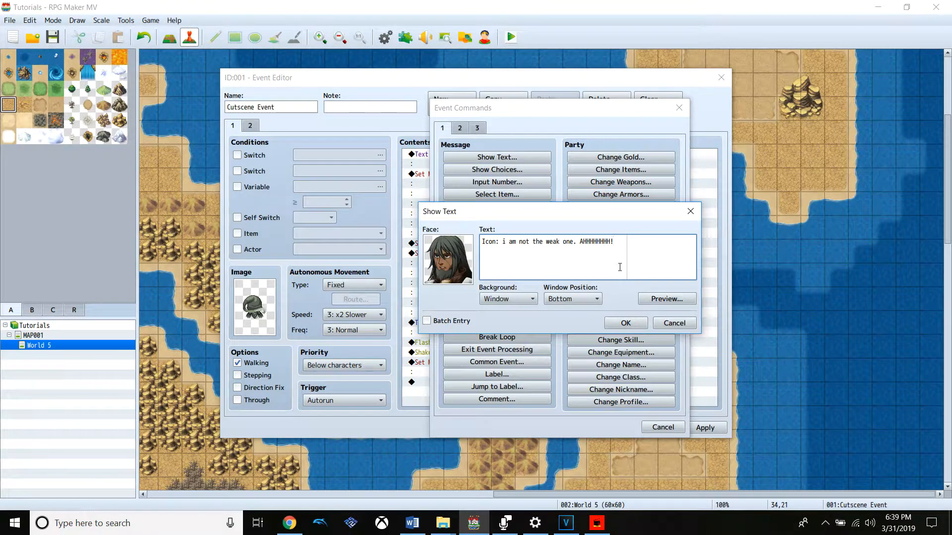
left_click(665, 298)
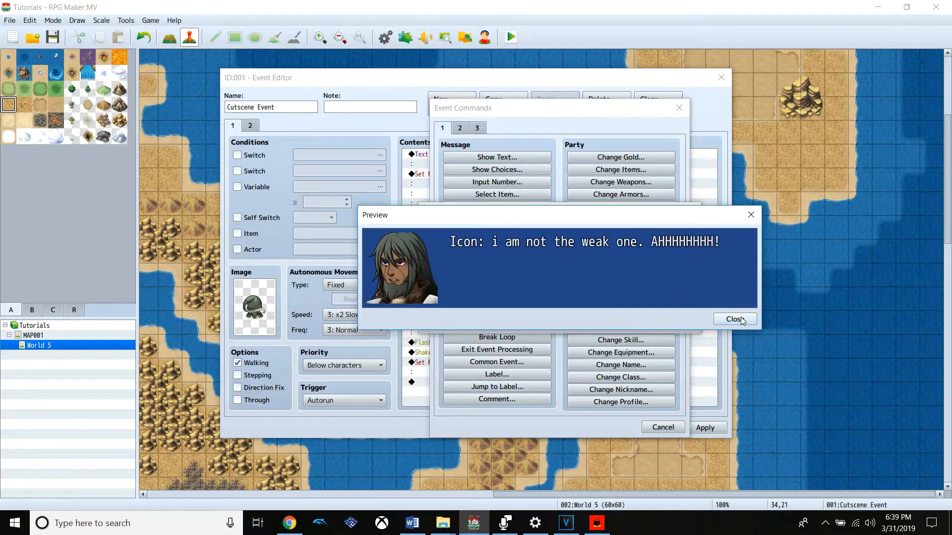
left_click(726, 318)
left_click(620, 323)
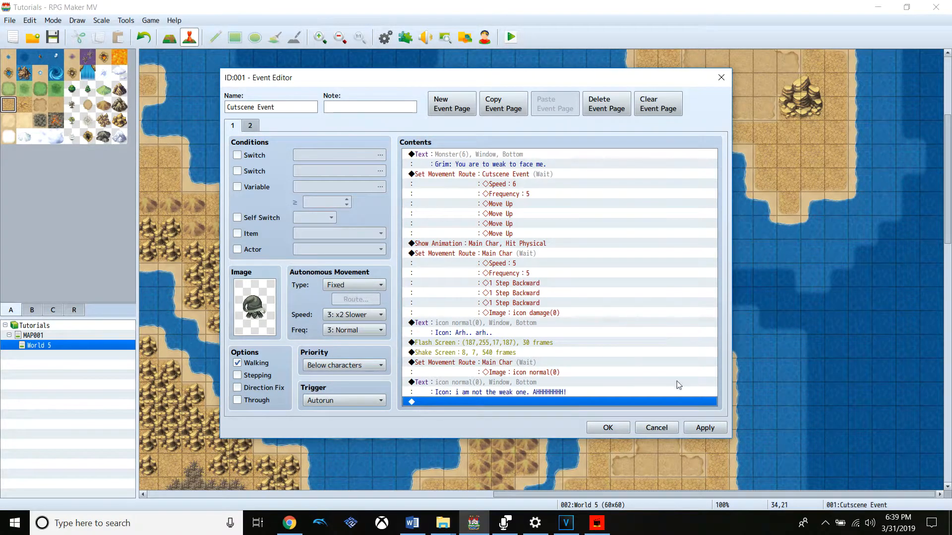
Set the existing Shake Screen command's duration to 900 frames and apply the event changes
double_click(526, 353)
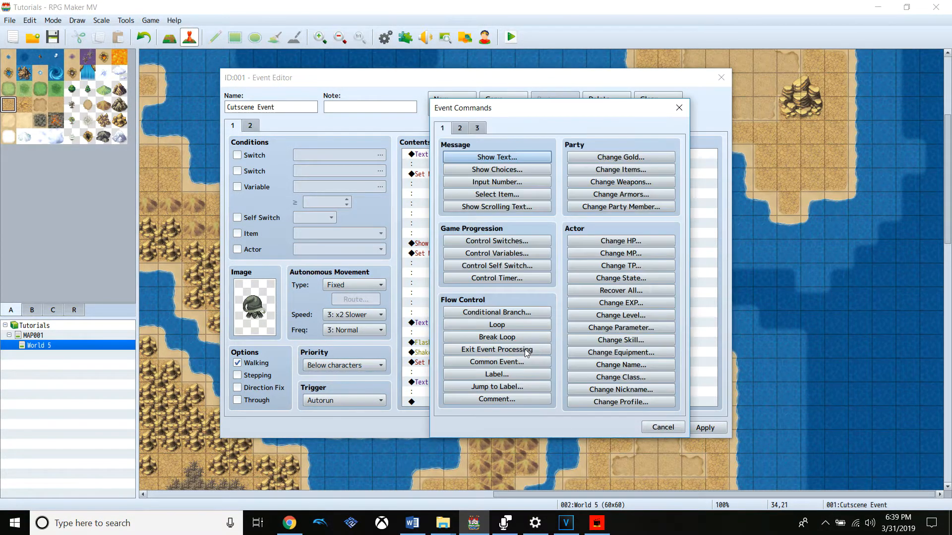
left_click(679, 108)
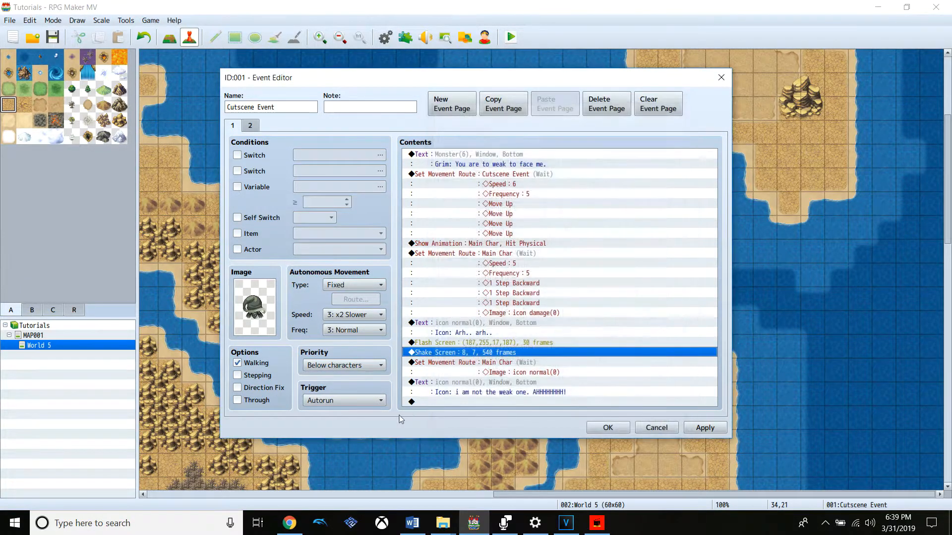
right_click(479, 353)
left_click(506, 372)
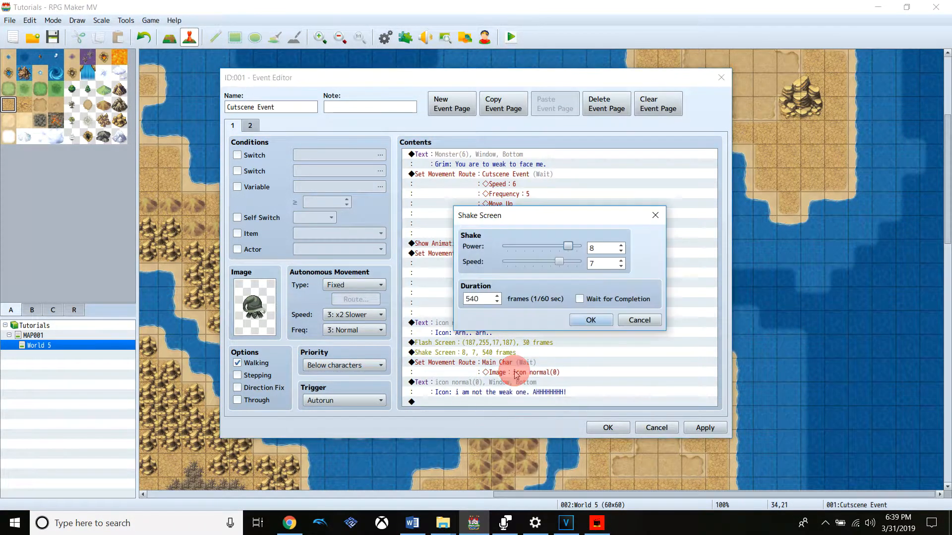
left_click_drag(479, 301, 455, 304)
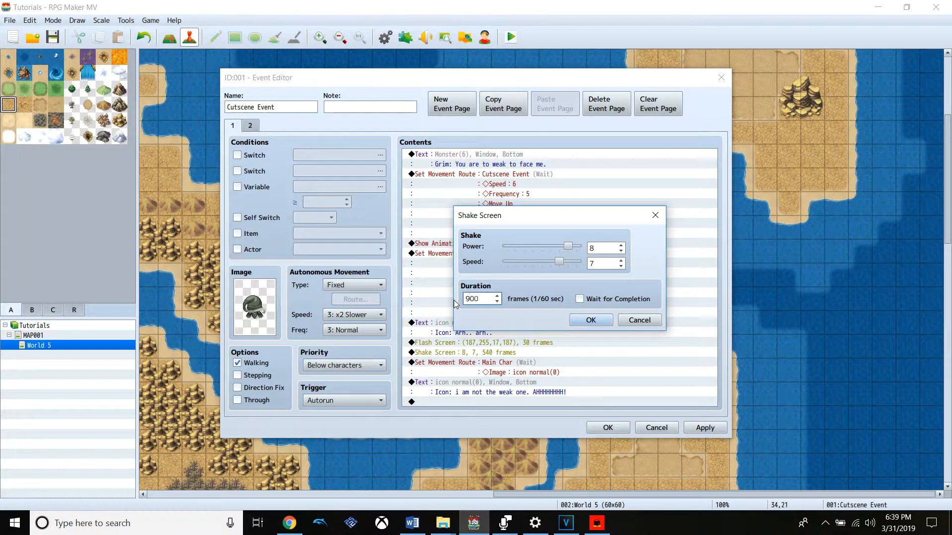
type("900")
left_click(585, 320)
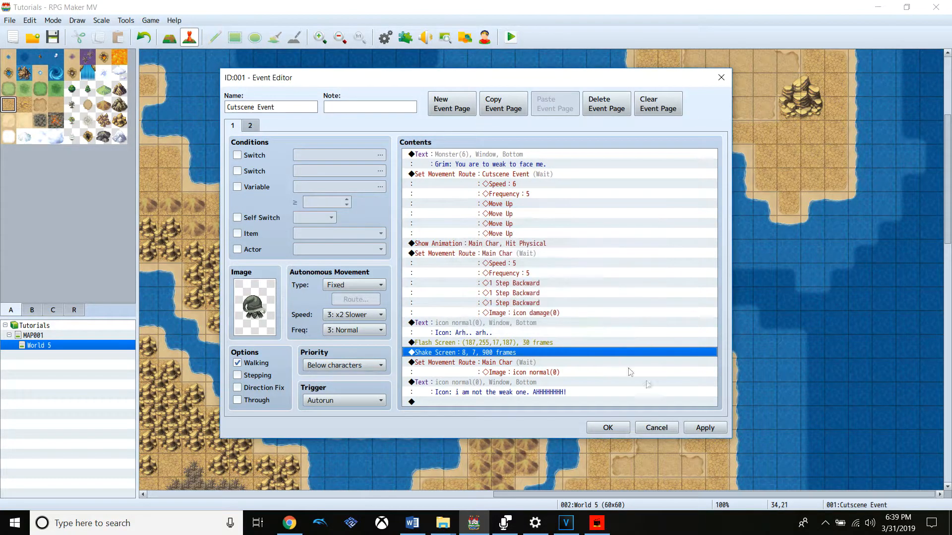
left_click(699, 427)
Append a white Flash Screen command with red, green, blue and intensity at 255, lasting 120 frames with Wait for Completion
left_click(581, 399)
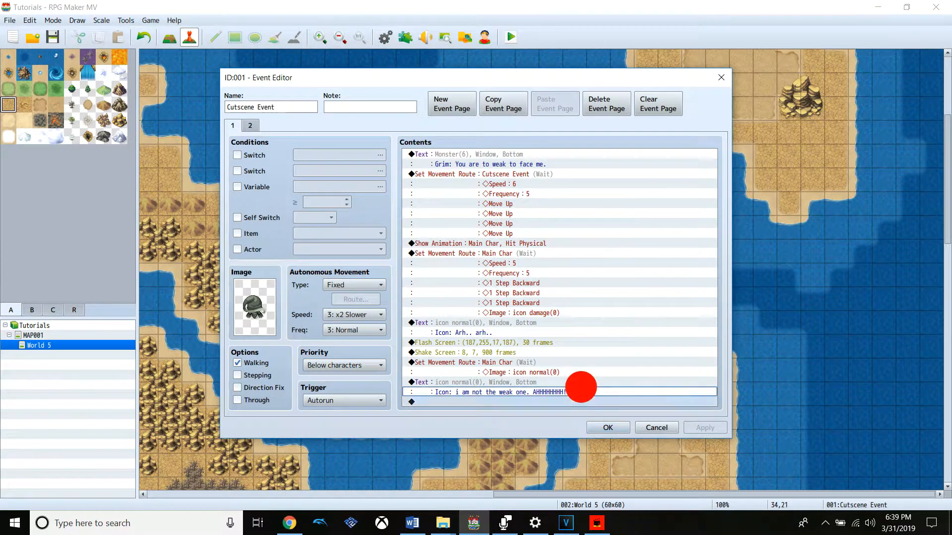
right_click(492, 403)
left_click(503, 410)
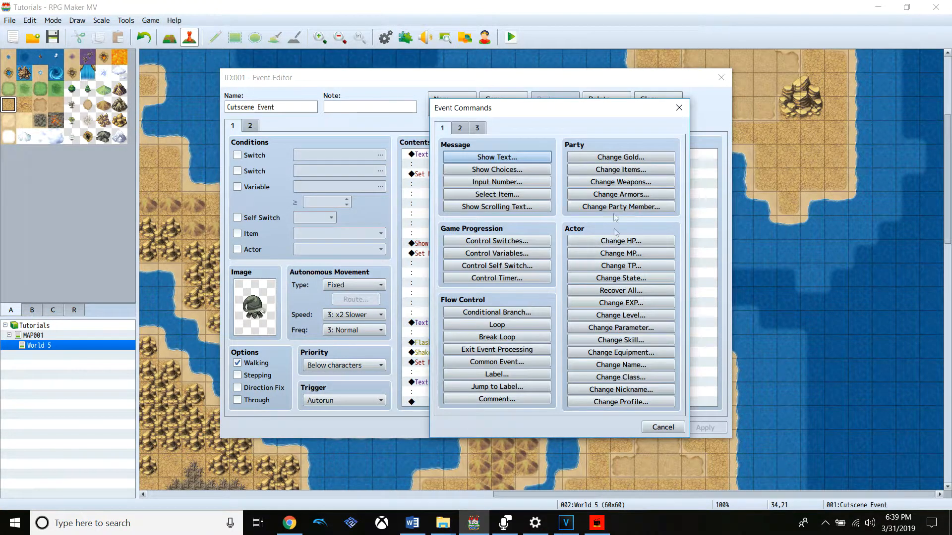
left_click(477, 128)
left_click(460, 128)
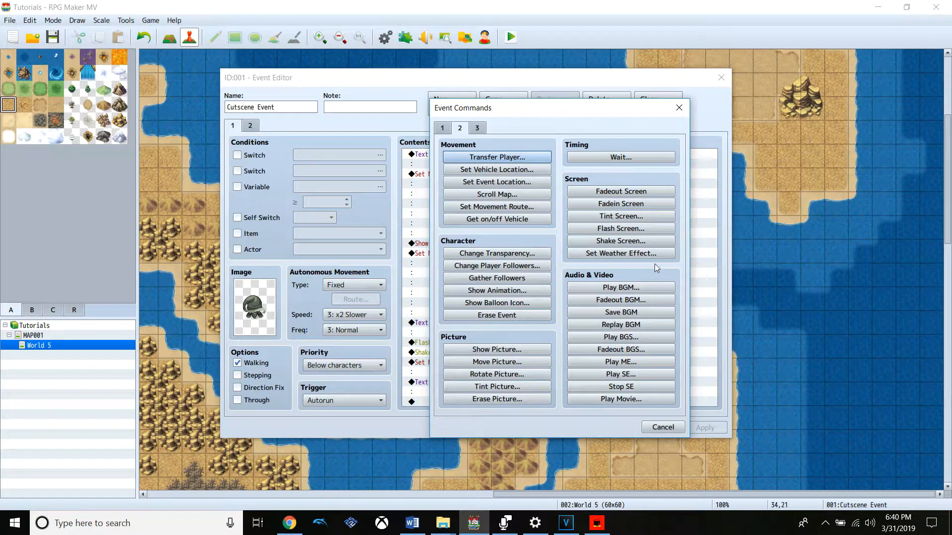
left_click(631, 229)
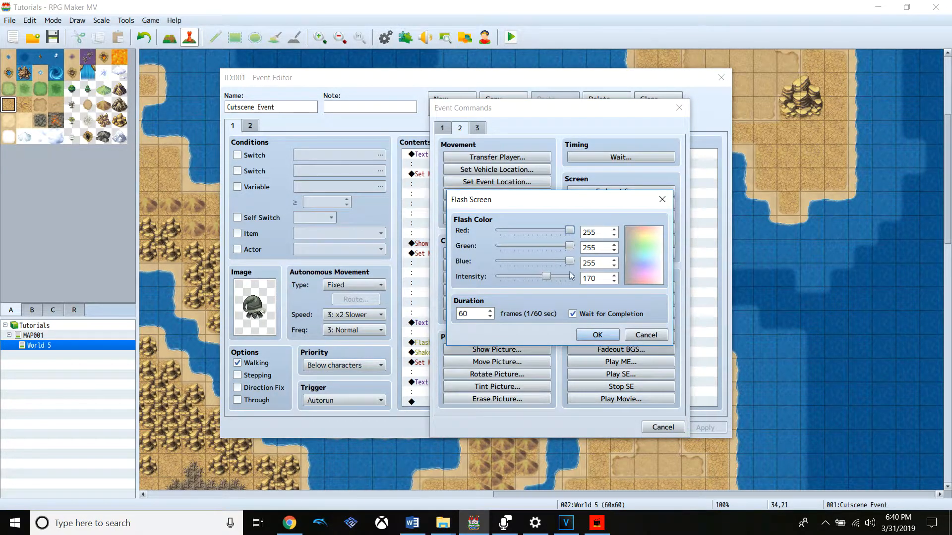
left_click_drag(546, 276, 597, 279)
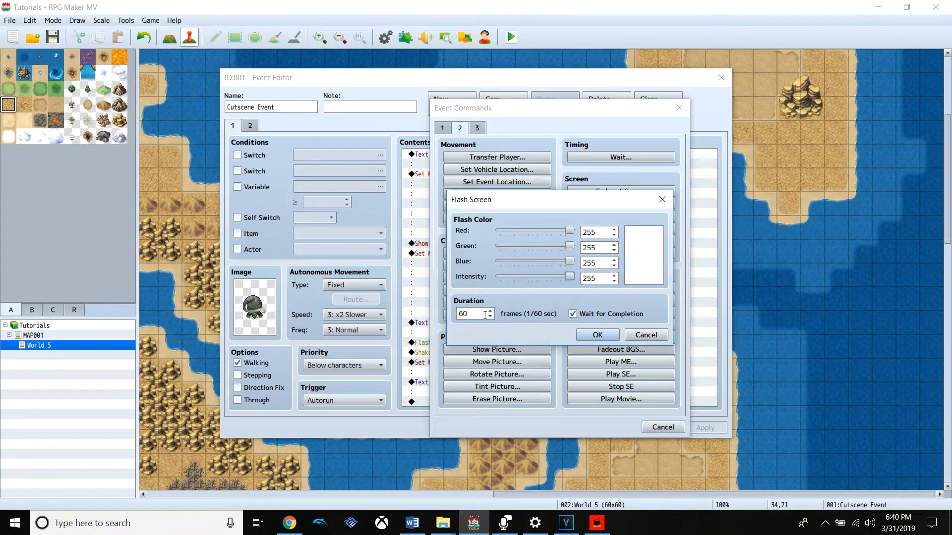
left_click_drag(475, 314, 437, 318)
left_click(597, 335)
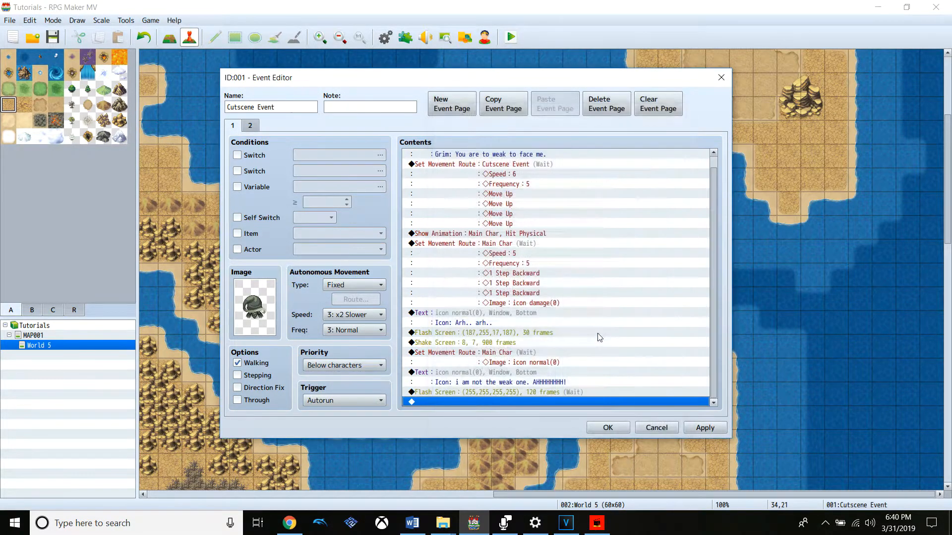
Turn off Wait for Completion in the white 120-frame Flash Screen command
right_click(605, 402)
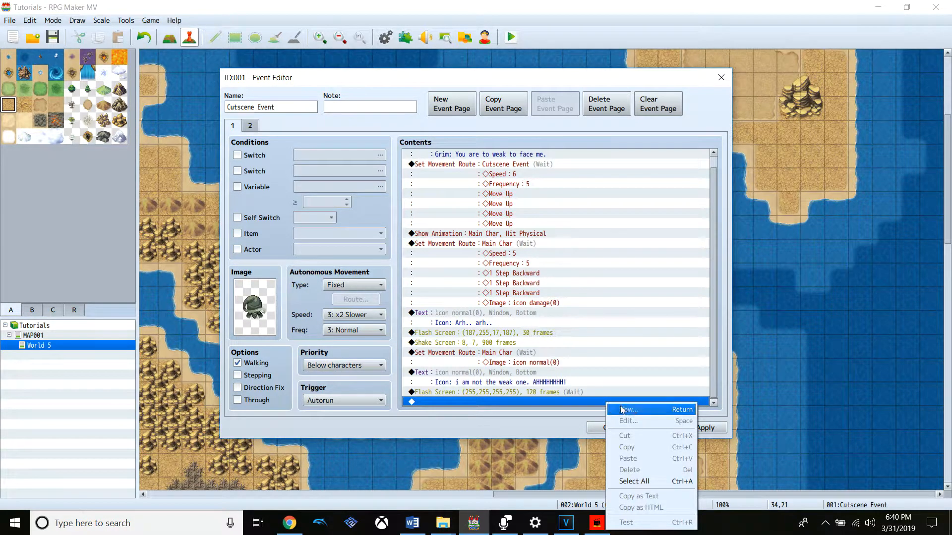
left_click(625, 410)
left_click(658, 429)
right_click(572, 391)
left_click(626, 408)
left_click(587, 312)
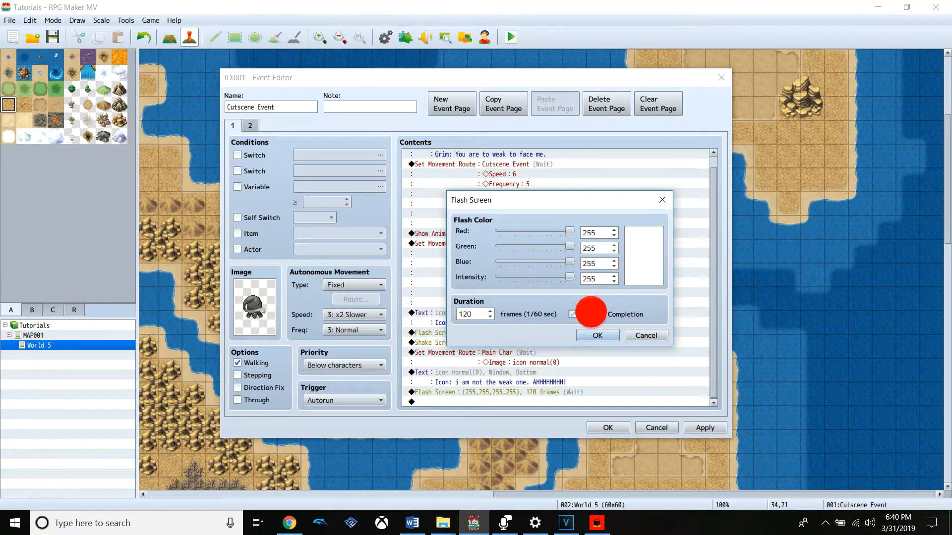
left_click(597, 336)
scroll(712, 328, "down", 1)
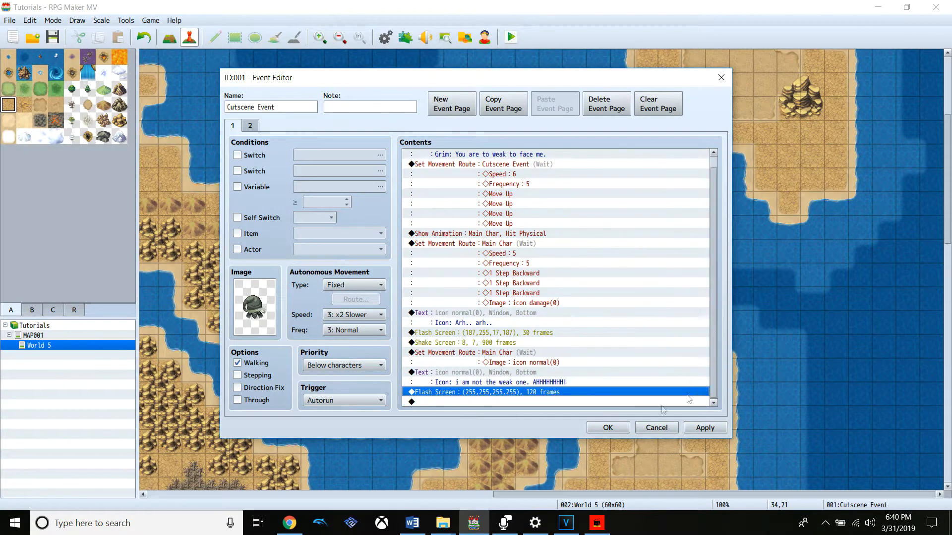
Append a Set Movement Route command for Main Char that changes the character's image to icon ssj
right_click(475, 403)
left_click(510, 412)
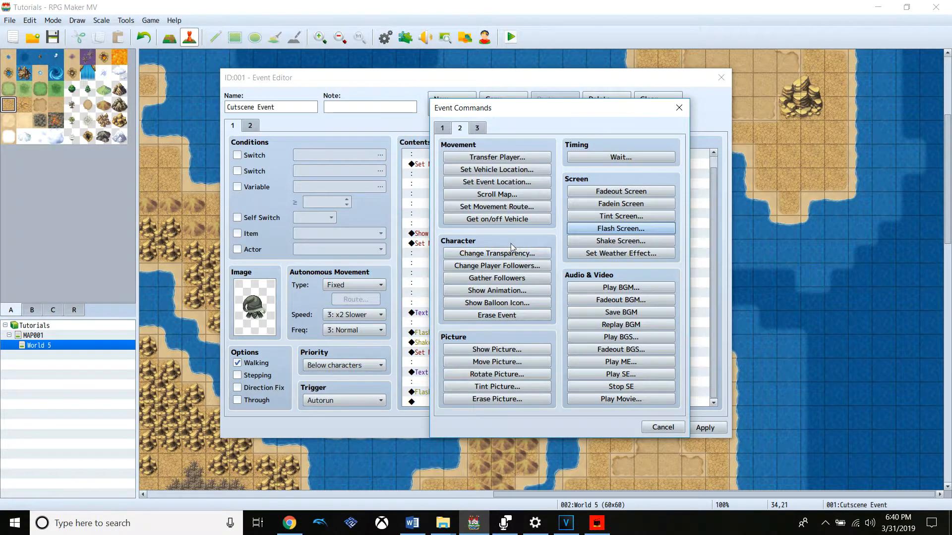
left_click(474, 205)
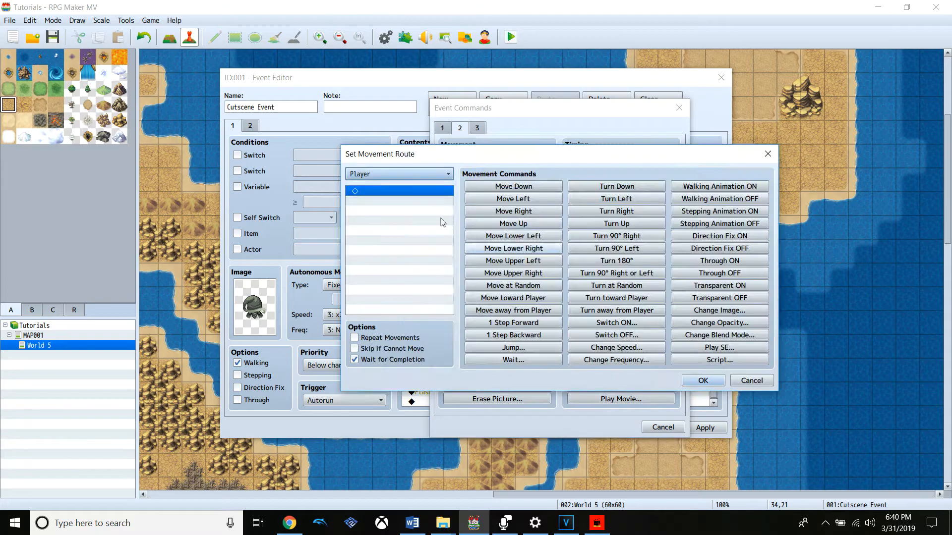
left_click(719, 311)
double_click(533, 265)
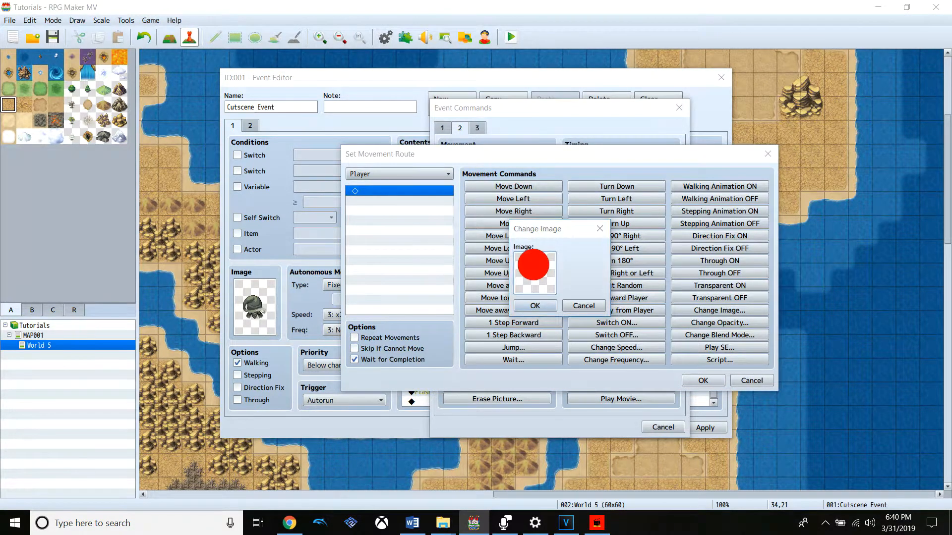
left_click(436, 260)
left_click(439, 271)
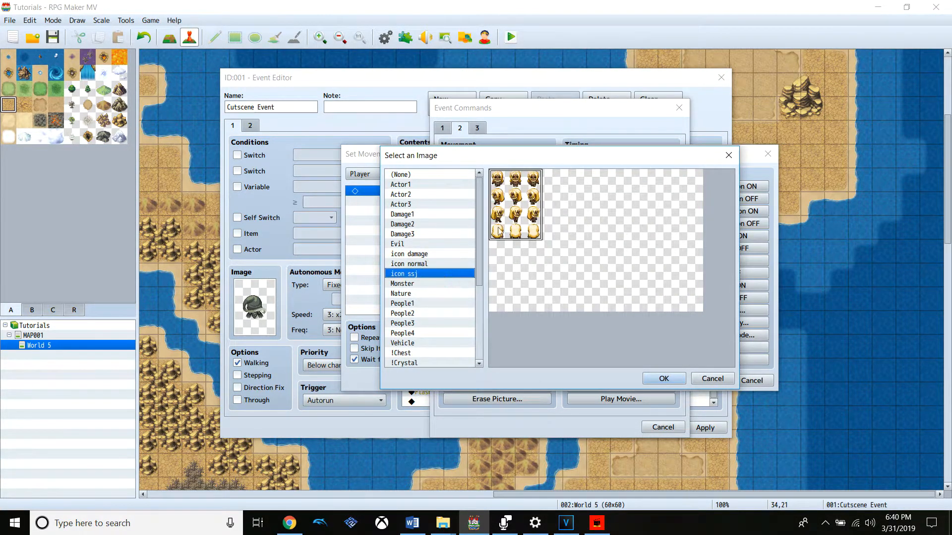
double_click(501, 225)
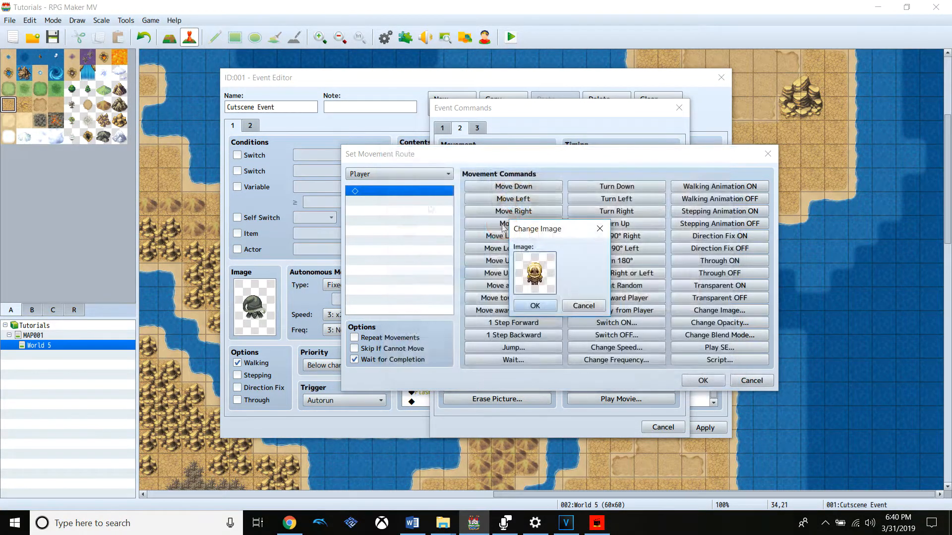
left_click(535, 306)
left_click(398, 174)
left_click(404, 213)
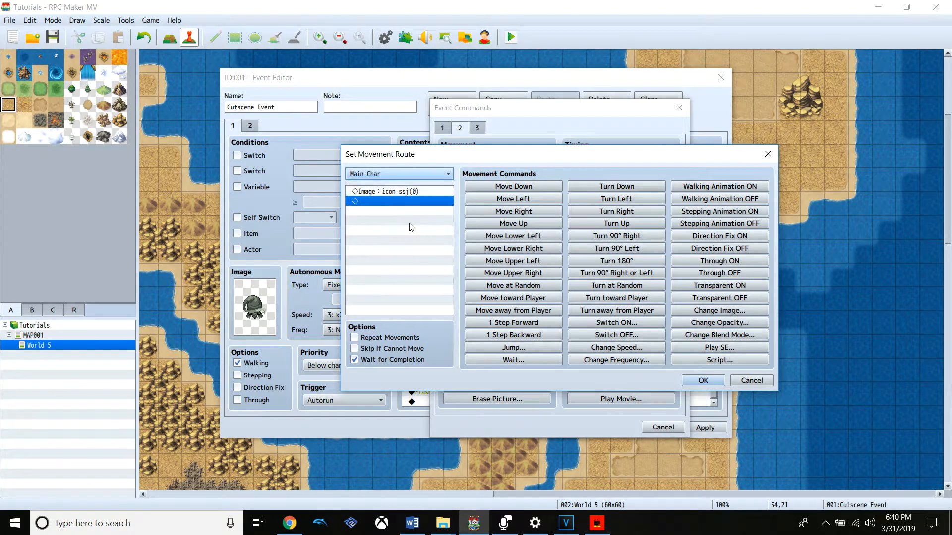
left_click(702, 383)
Accept the event changes, save the game, and playtest a new game through all three cutscene dialogue lines and the transformation
left_click(525, 370)
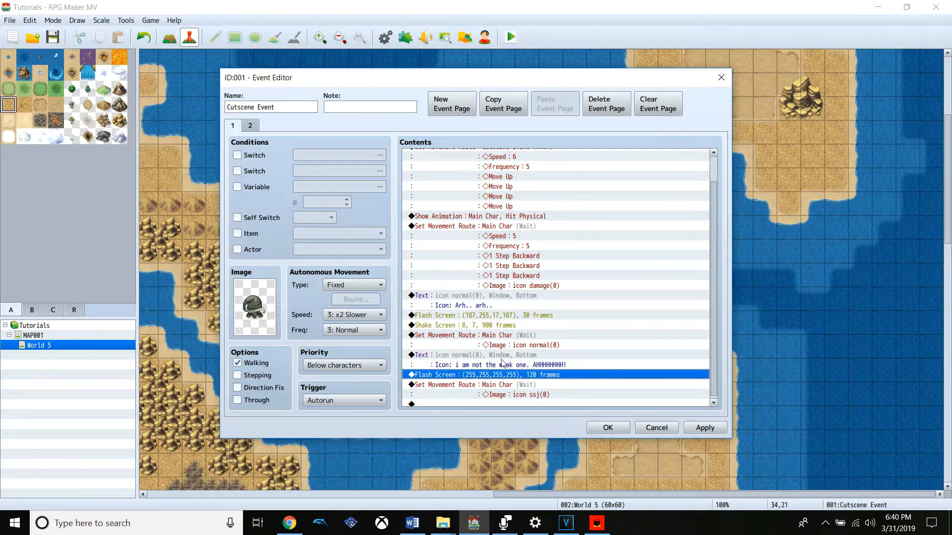
left_click(501, 358)
left_click(620, 427)
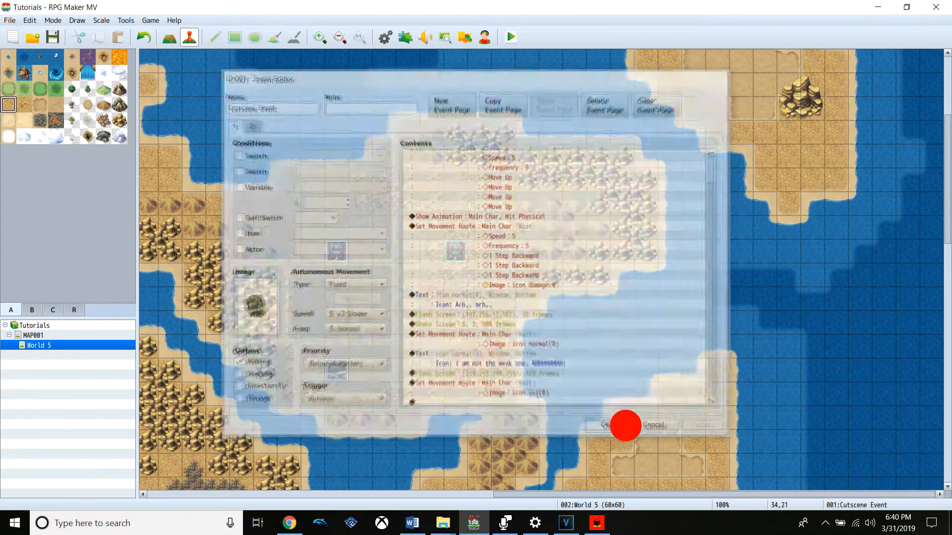
left_click(507, 37)
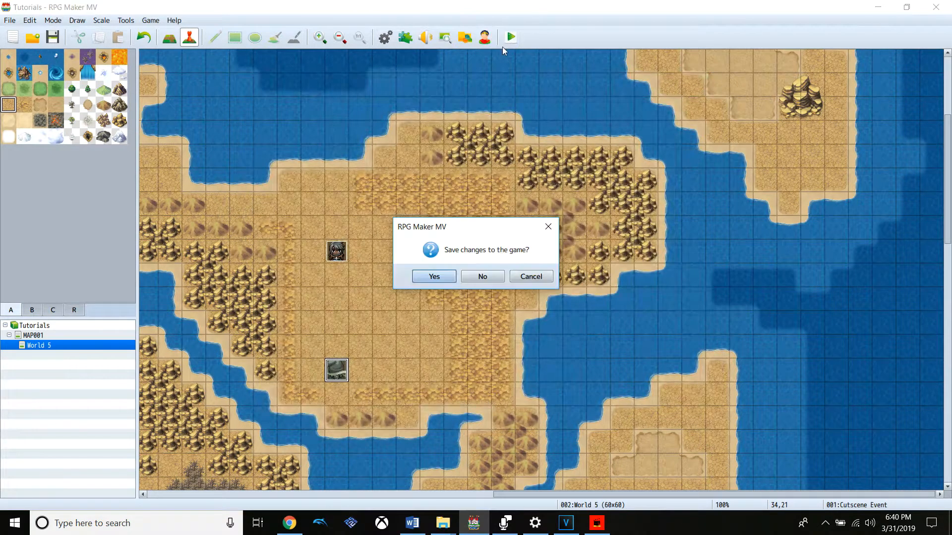
left_click(423, 277)
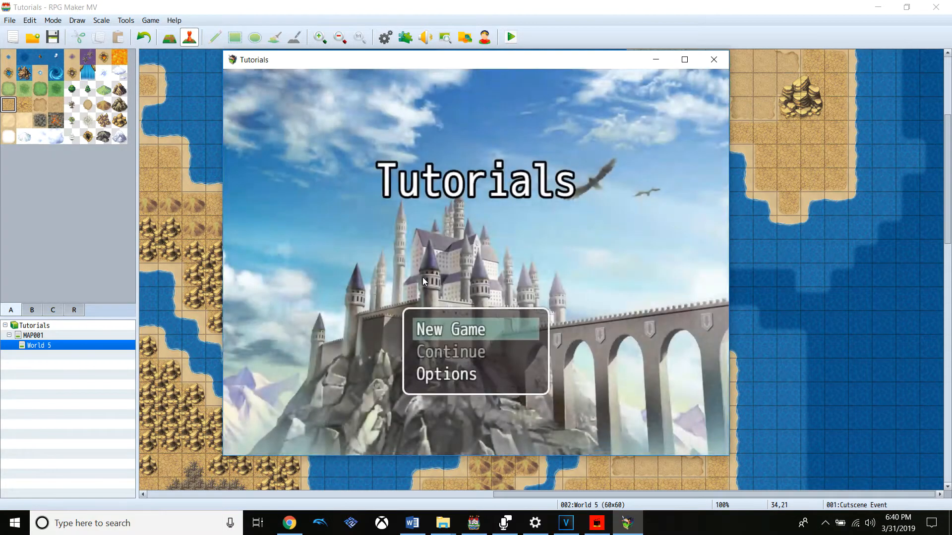
key("Return")
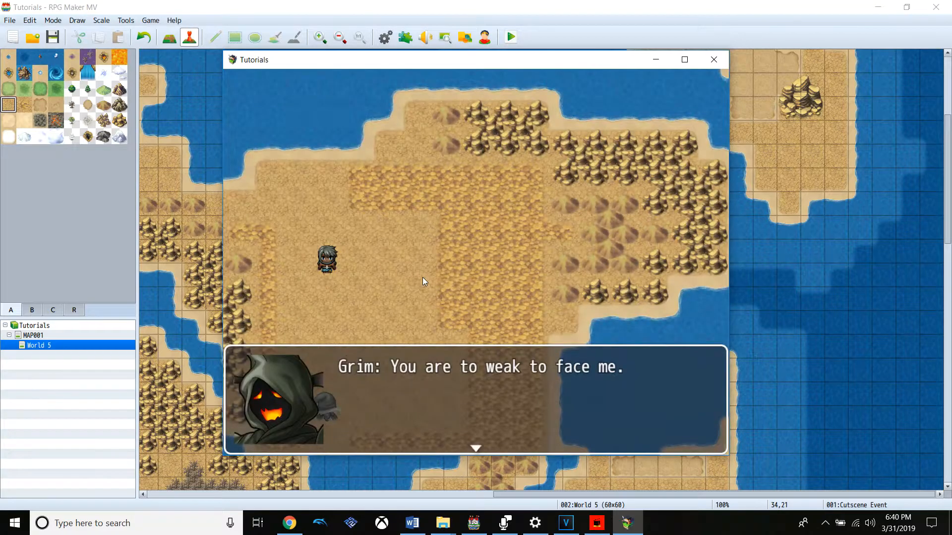
key("Return")
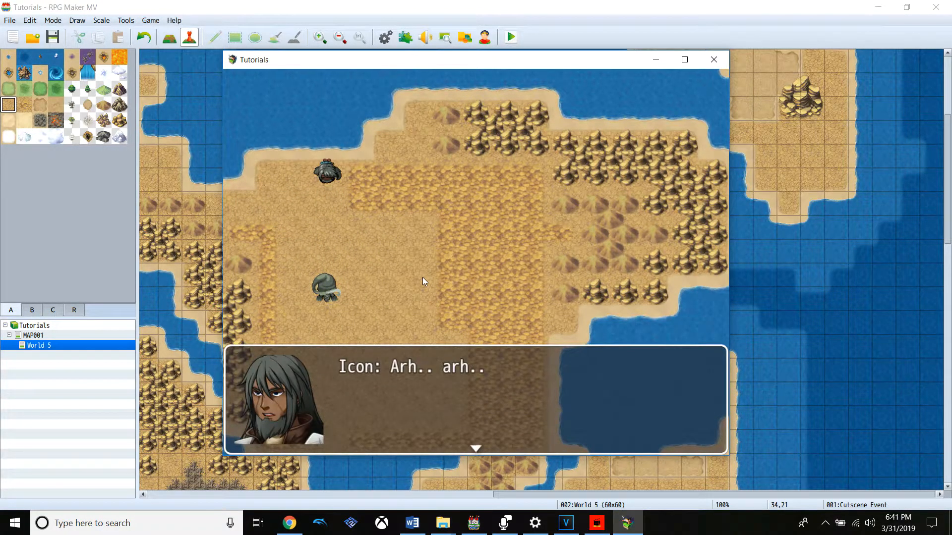
key("Return")
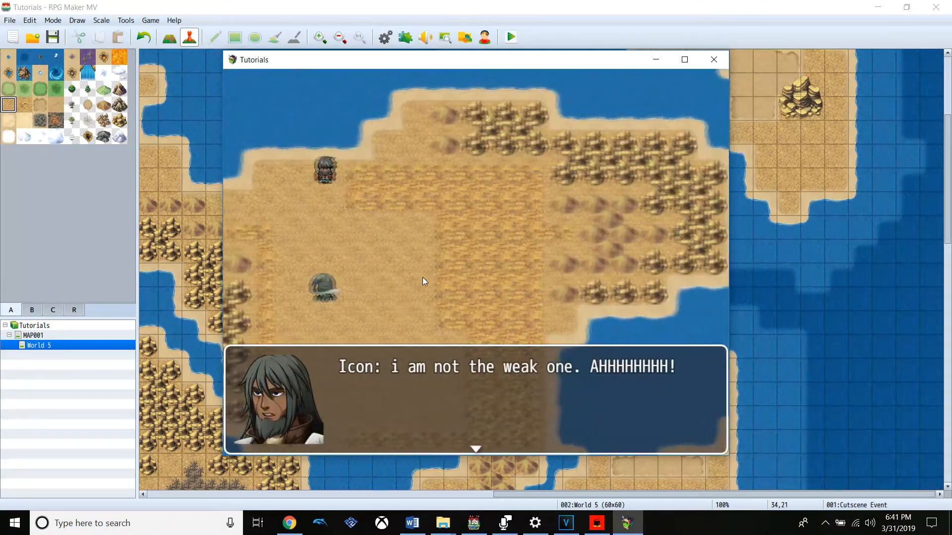
key("Return")
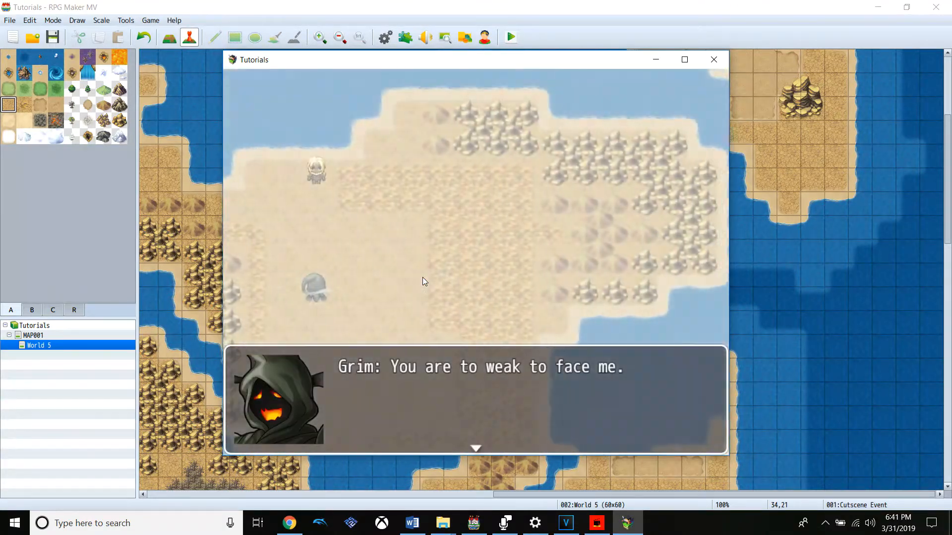
Finish the cutscene playtest, close the game and reopen the Cutscene Event at the end of its command list
key("Return")
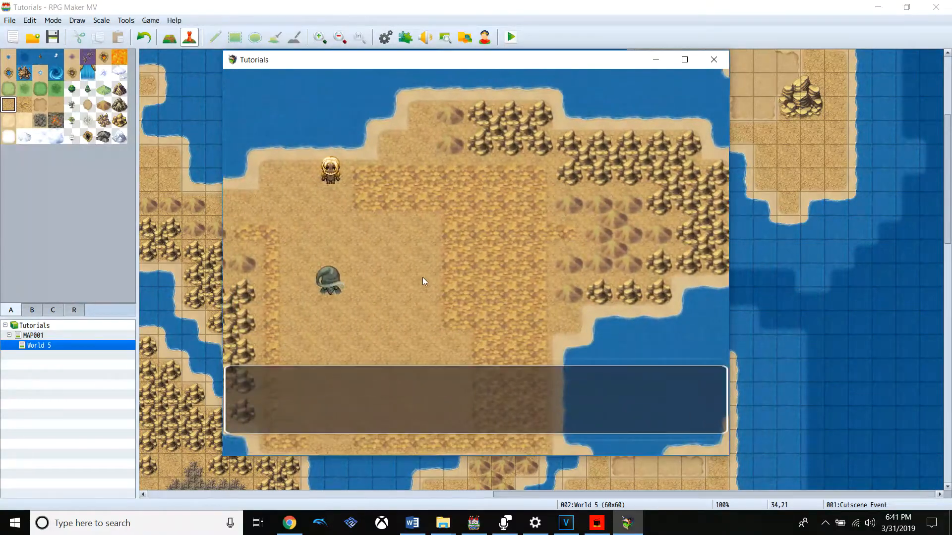
left_click(721, 65)
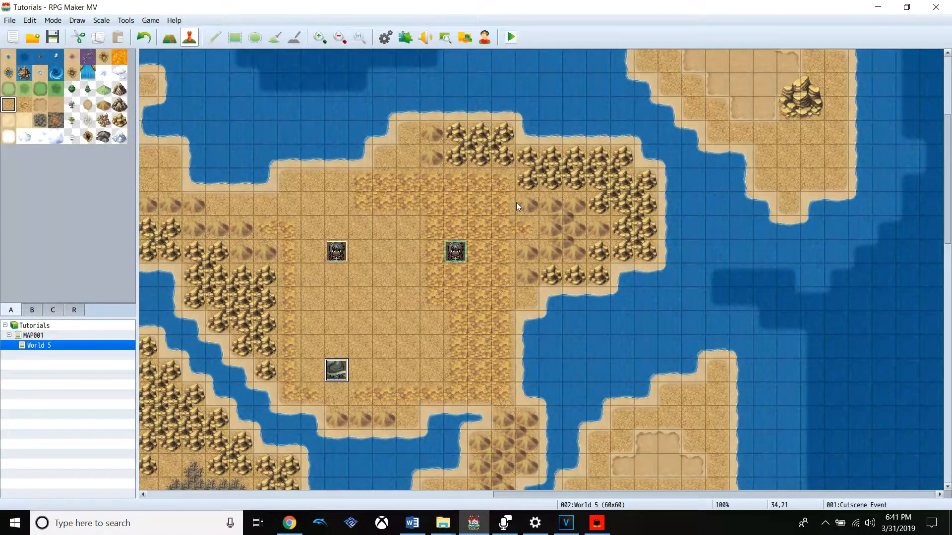
left_click(329, 370)
double_click(329, 370)
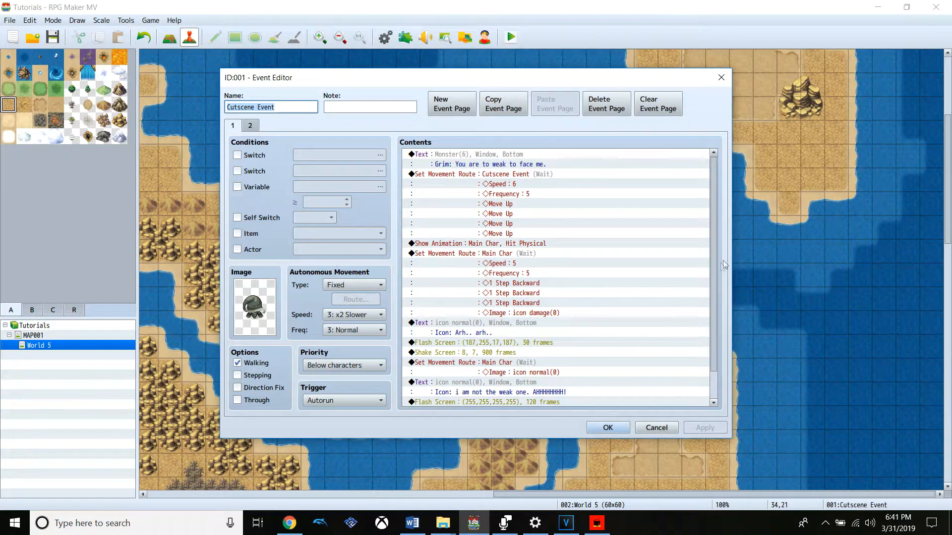
left_click_drag(714, 266, 701, 330)
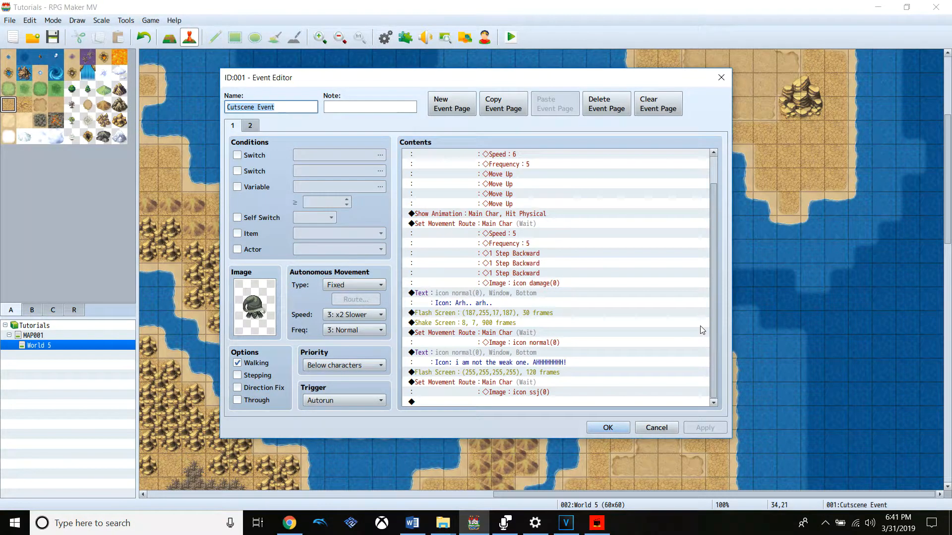
left_click(700, 326)
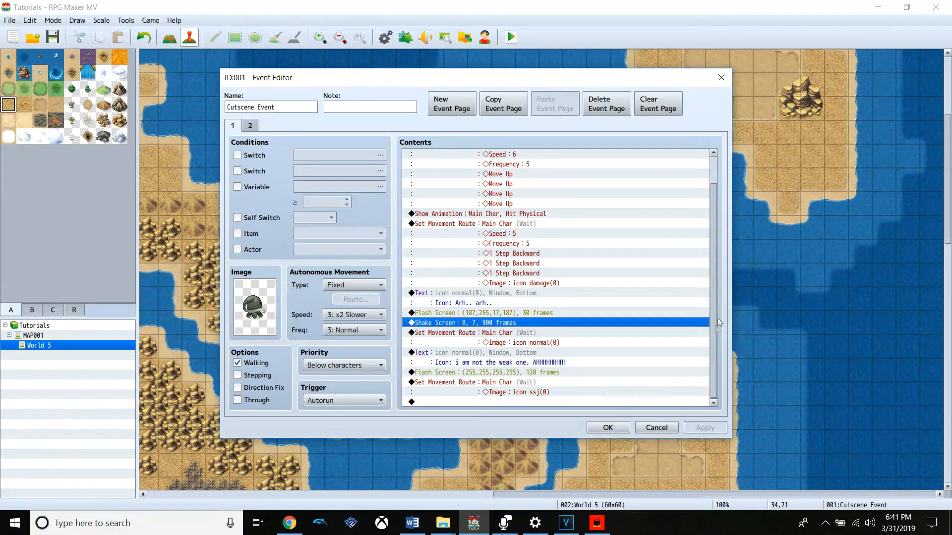
left_click(712, 355)
left_click(536, 402)
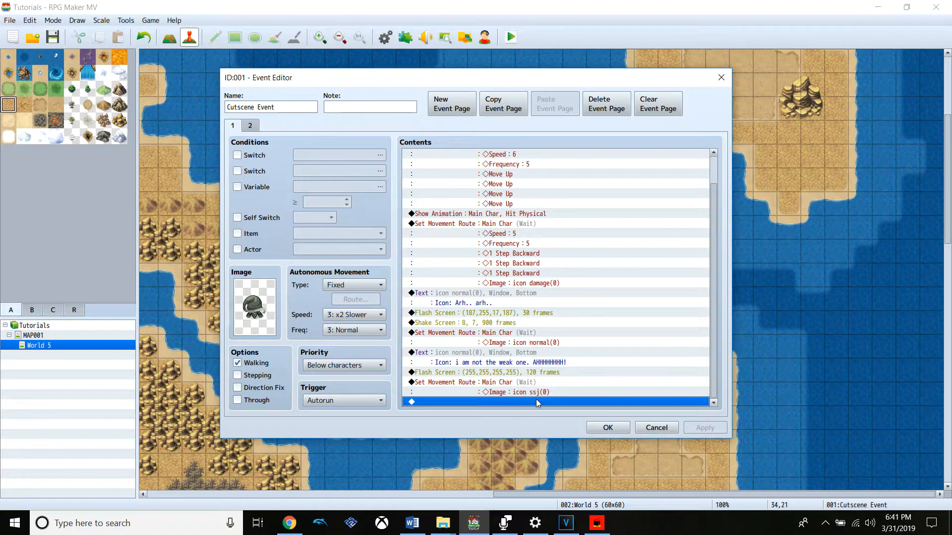
right_click(536, 400)
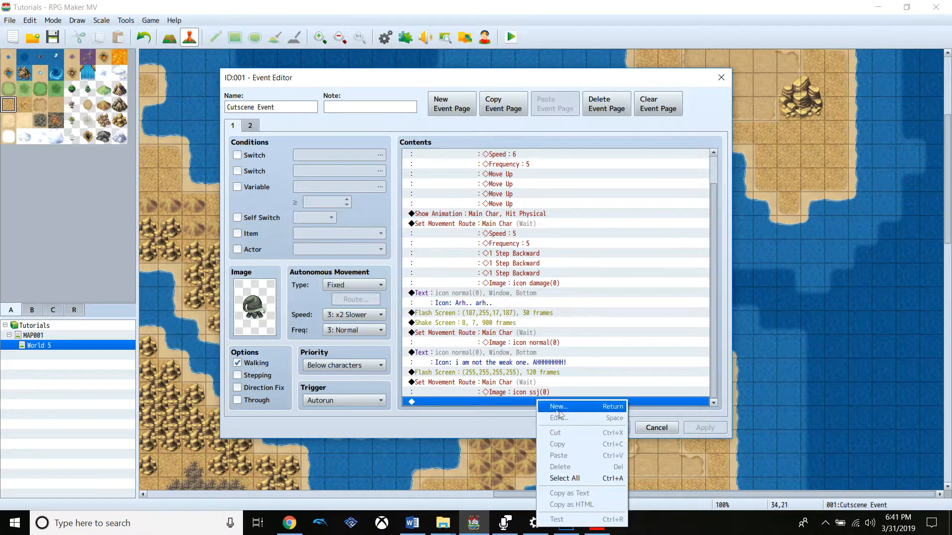
left_click(577, 407)
left_click(536, 211)
left_click(429, 174)
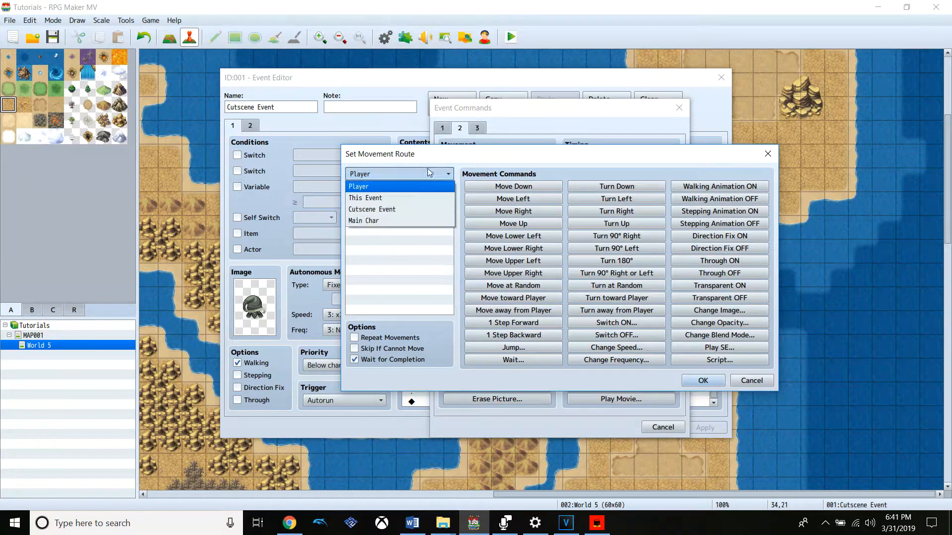
left_click(399, 220)
left_click_drag(493, 165, 645, 204)
left_click(904, 421)
left_click(671, 425)
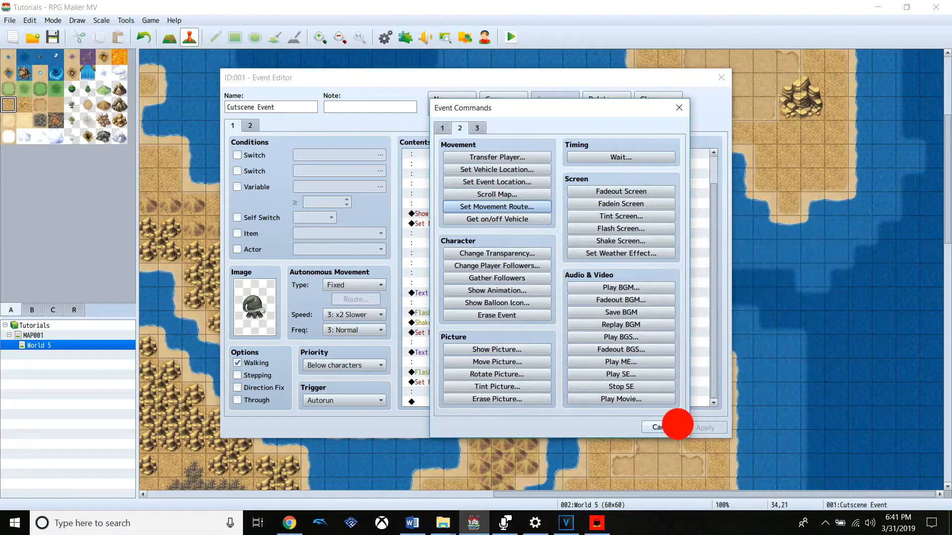
Append a Set Movement Route command for Main Char containing four 1 Step Forward moves
left_click_drag(429, 82, 643, 94)
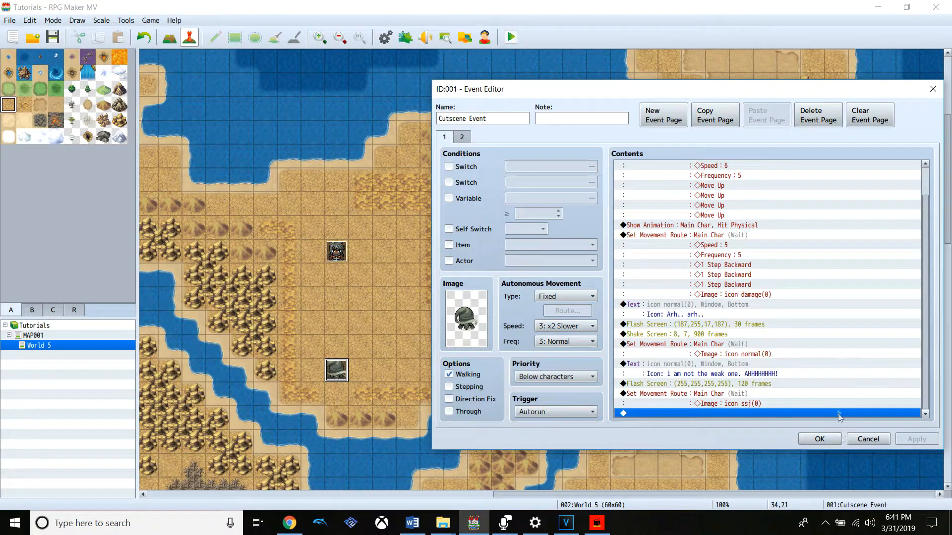
right_click(757, 415)
left_click(772, 416)
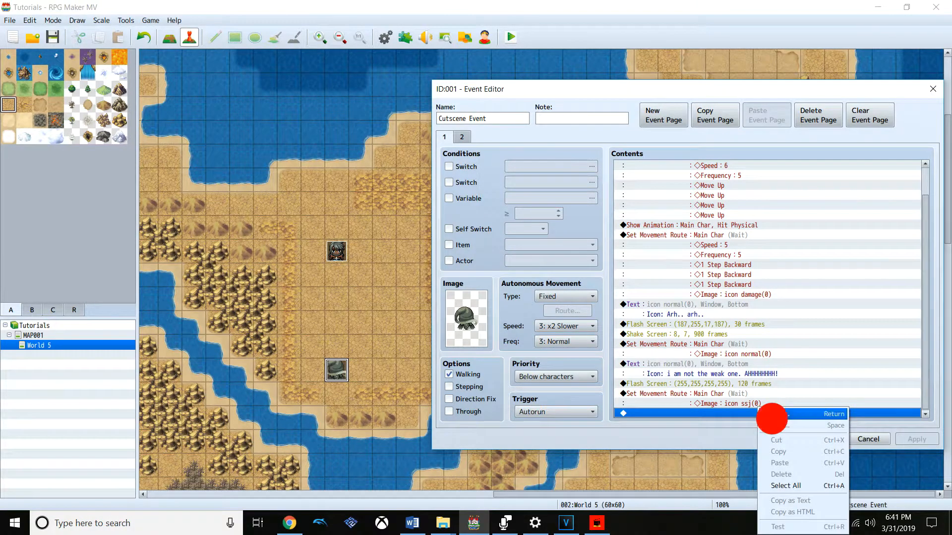
left_click(707, 217)
left_click(569, 187)
left_click(577, 222)
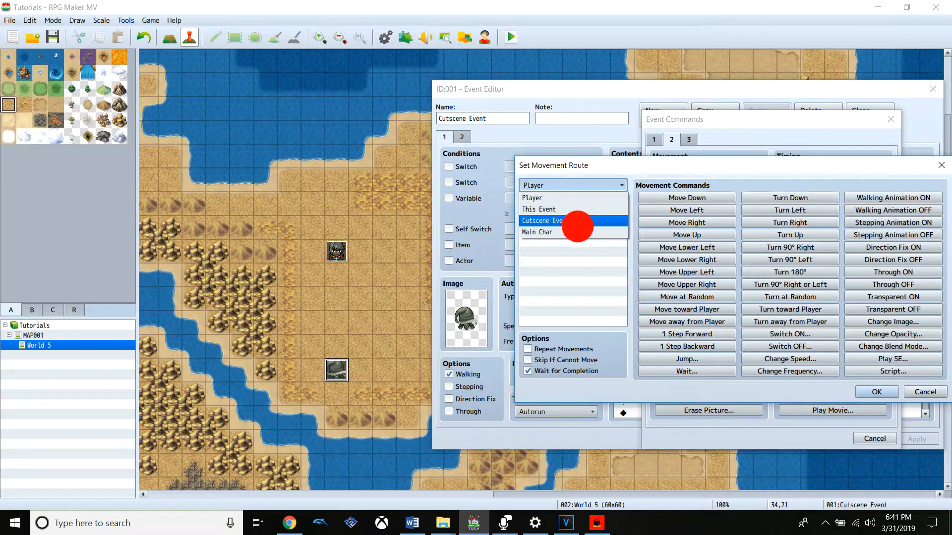
left_click(575, 231)
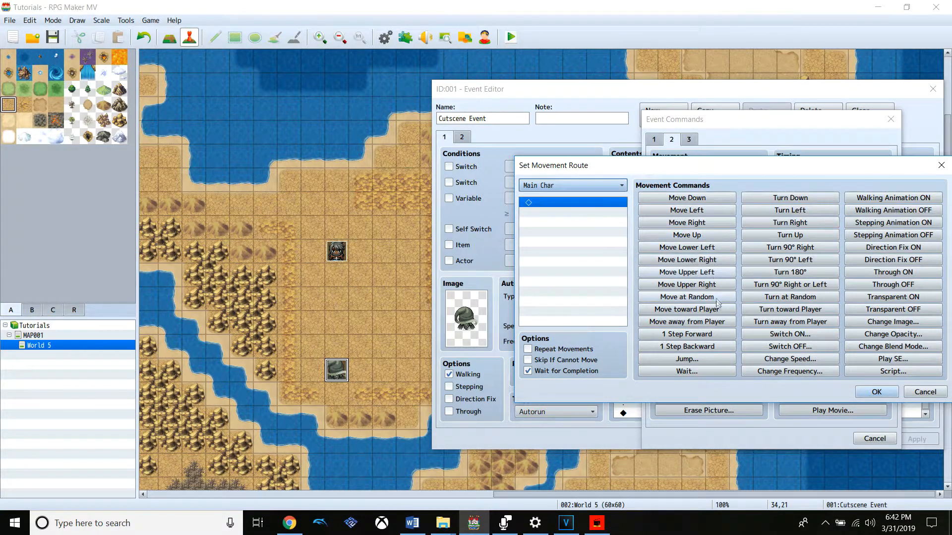
left_click(699, 337)
left_click(700, 337)
left_click(700, 336)
left_click(699, 336)
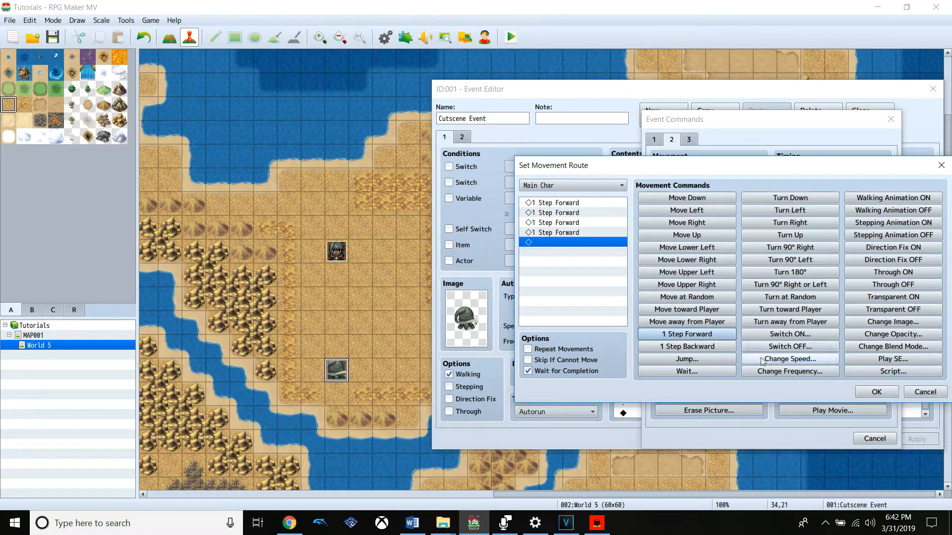
left_click(819, 362)
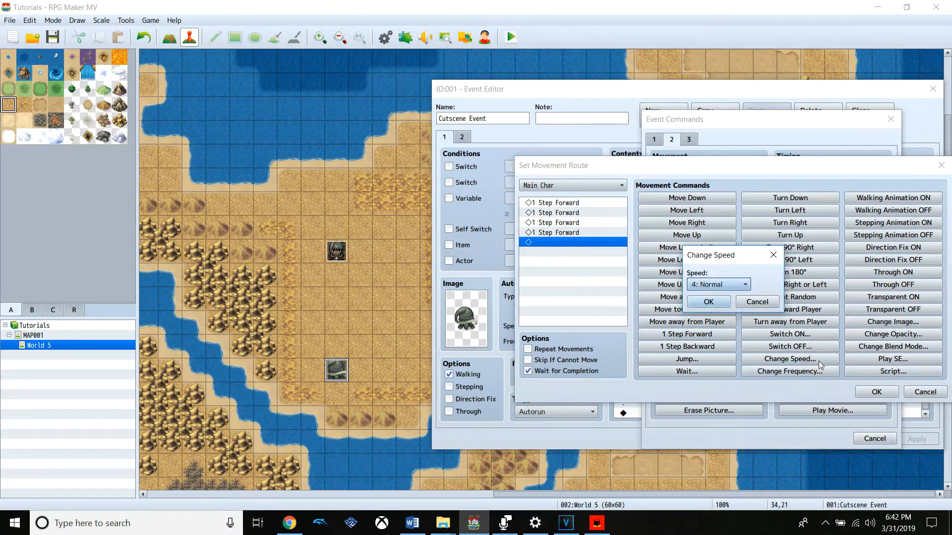
left_click(747, 286)
left_click(763, 302)
Insert a speed change to 6: x4 Faster ahead of the first 1 Step Forward in Main Char's route
left_click(595, 202)
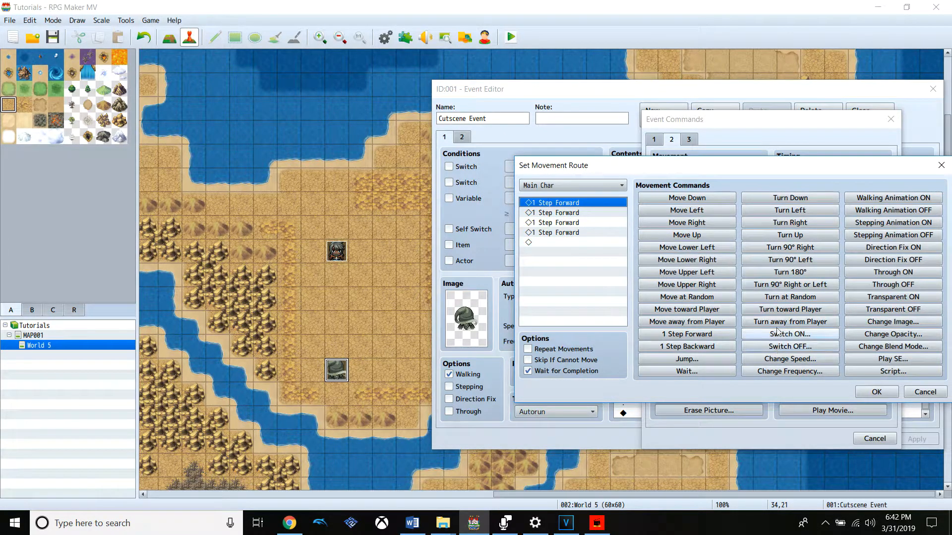
left_click(815, 358)
left_click(724, 285)
left_click(711, 351)
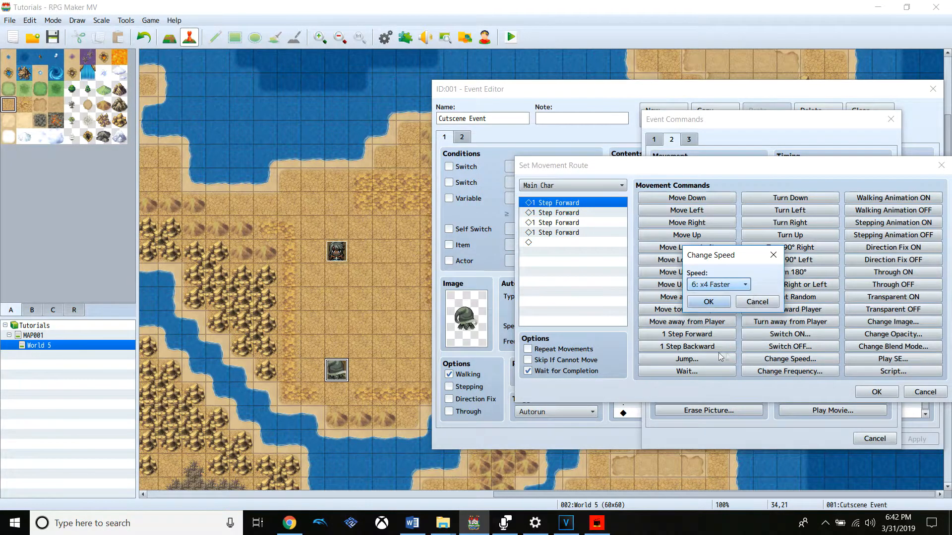
left_click(713, 301)
Insert a frequency change to 5 after the speed command and accept Main Char's movement route
left_click(798, 372)
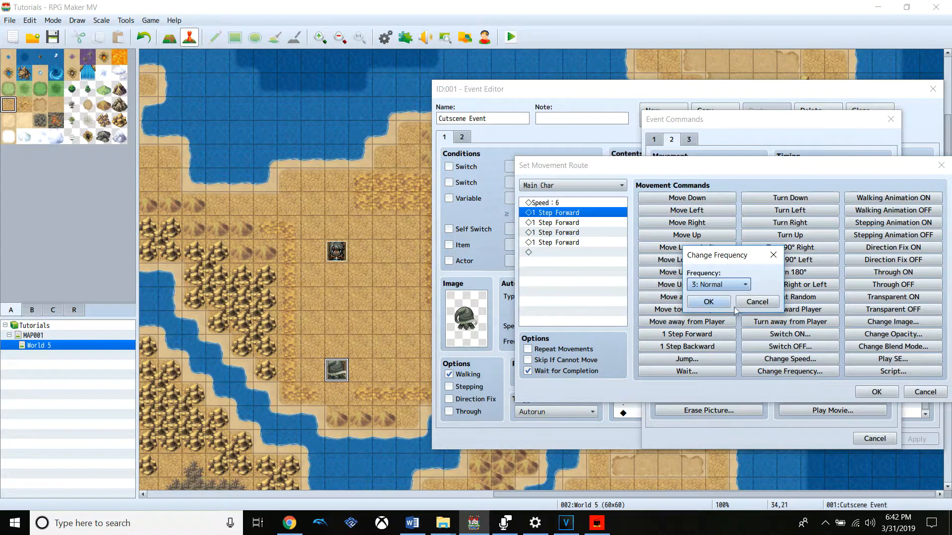
left_click(721, 285)
left_click(723, 332)
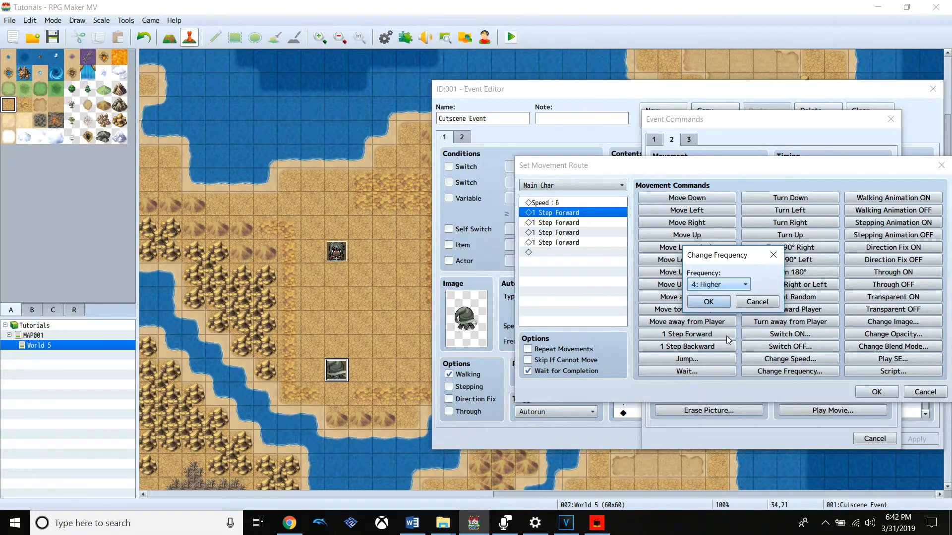
left_click(724, 288)
left_click(718, 342)
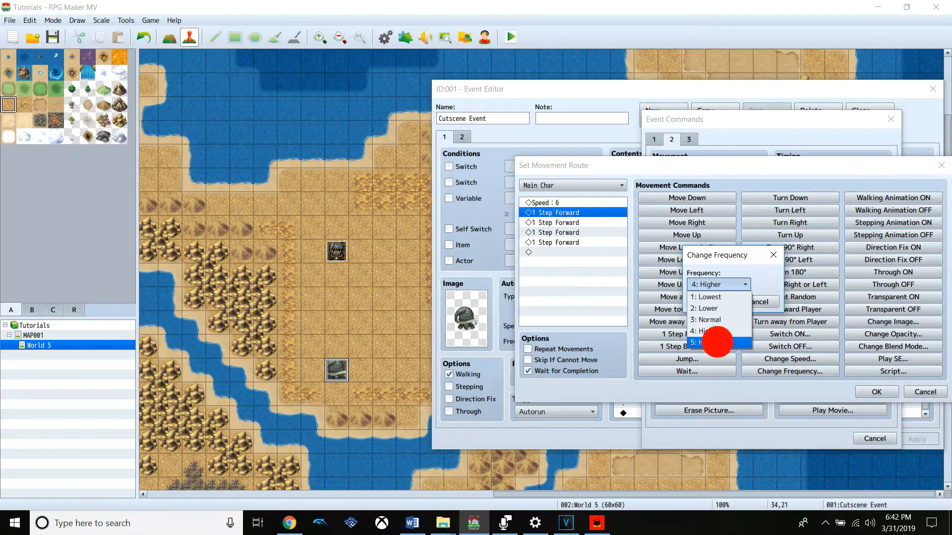
left_click(714, 302)
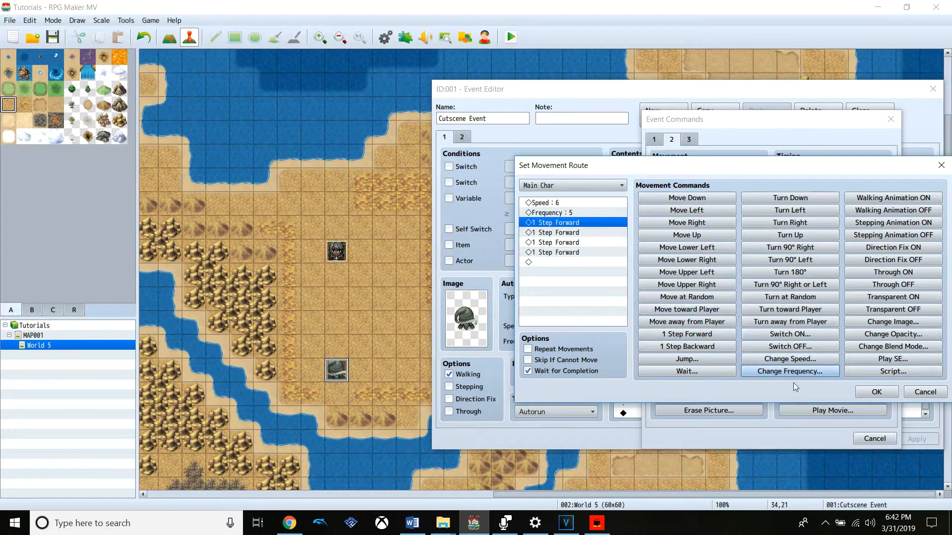
left_click(886, 392)
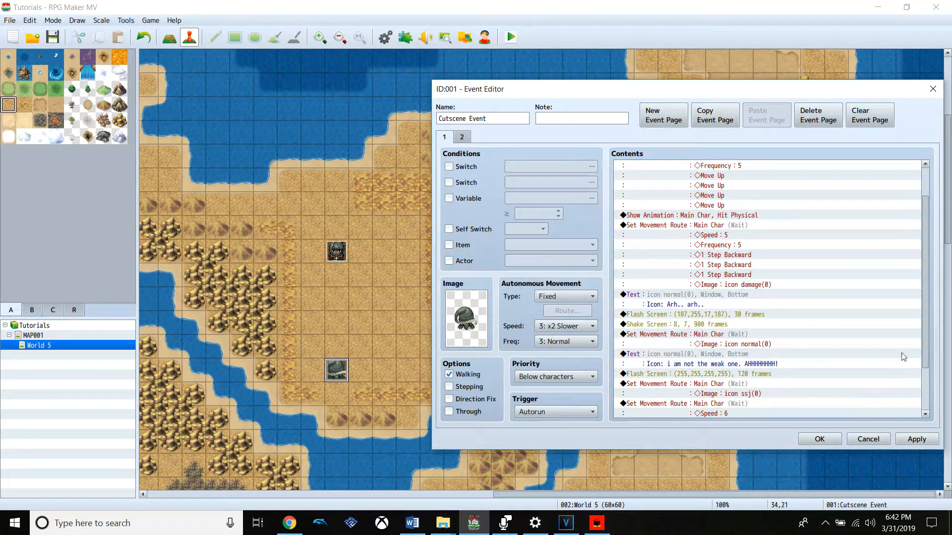
Apply the added movement route and accept the Cutscene Event changes
scroll(924, 347, "down", 3)
left_click(916, 439)
left_click(819, 439)
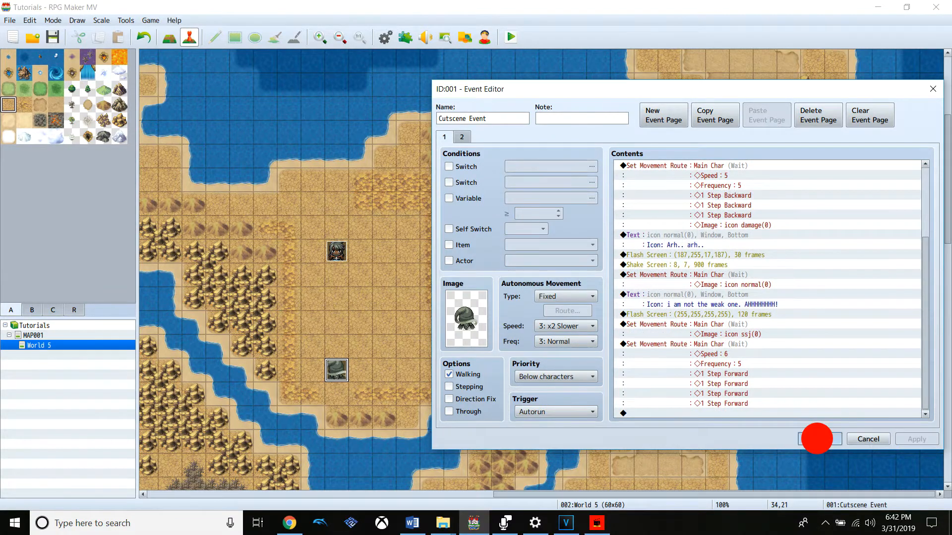
Preview the Thunder All 1 and Water One 2 animations in the database
left_click(385, 37)
left_click(229, 247)
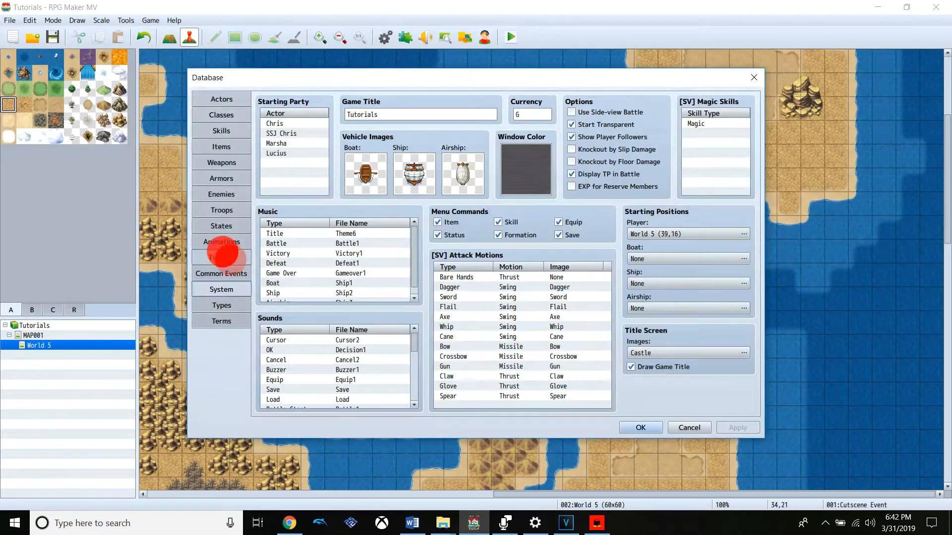
left_click_drag(362, 179, 344, 298)
left_click(328, 292)
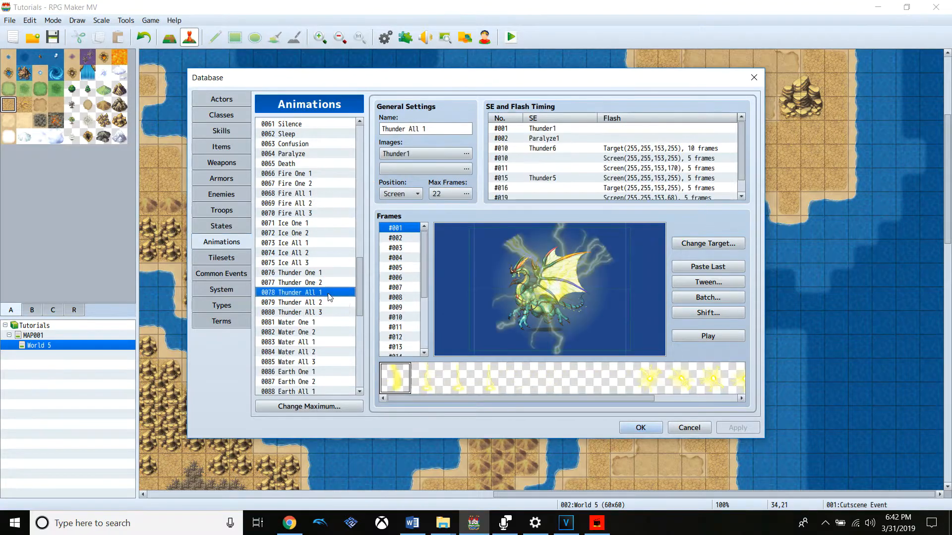
left_click(716, 338)
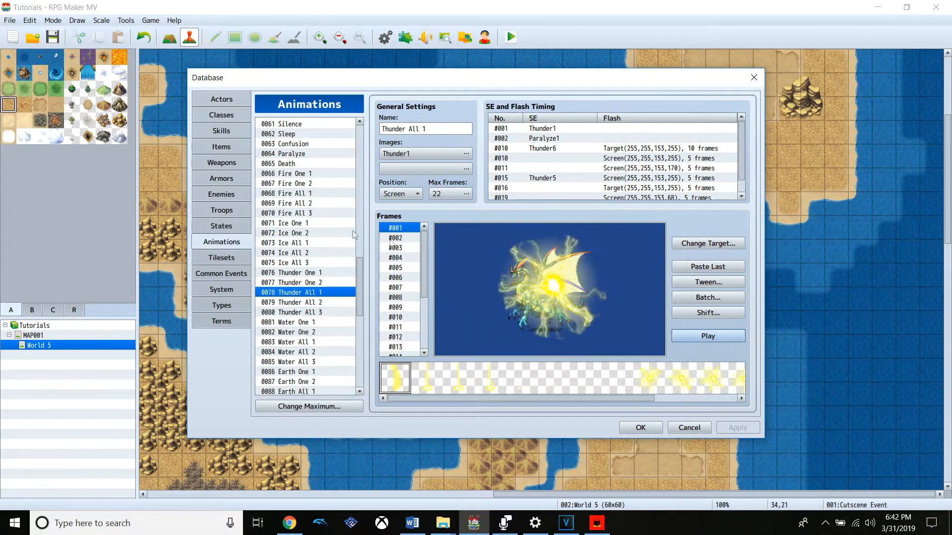
left_click(291, 233)
left_click(292, 333)
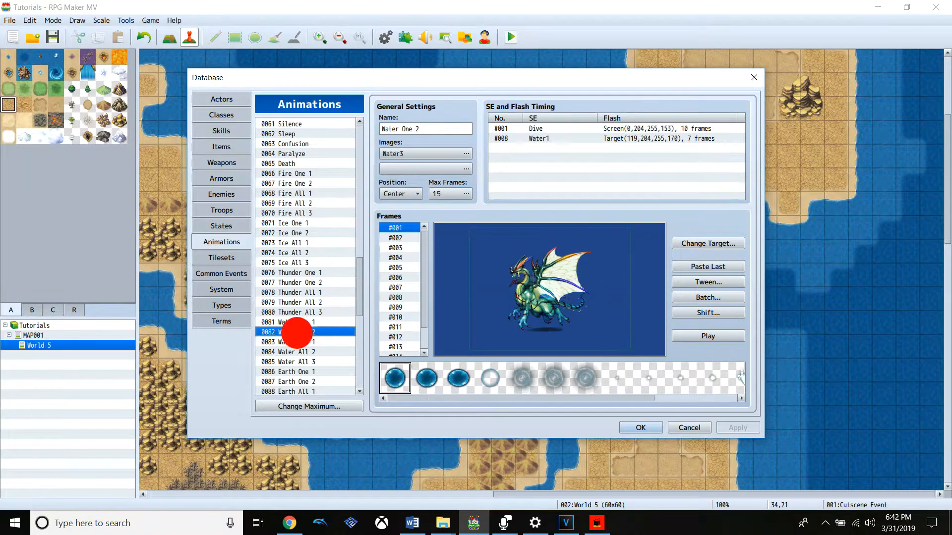
left_click(703, 337)
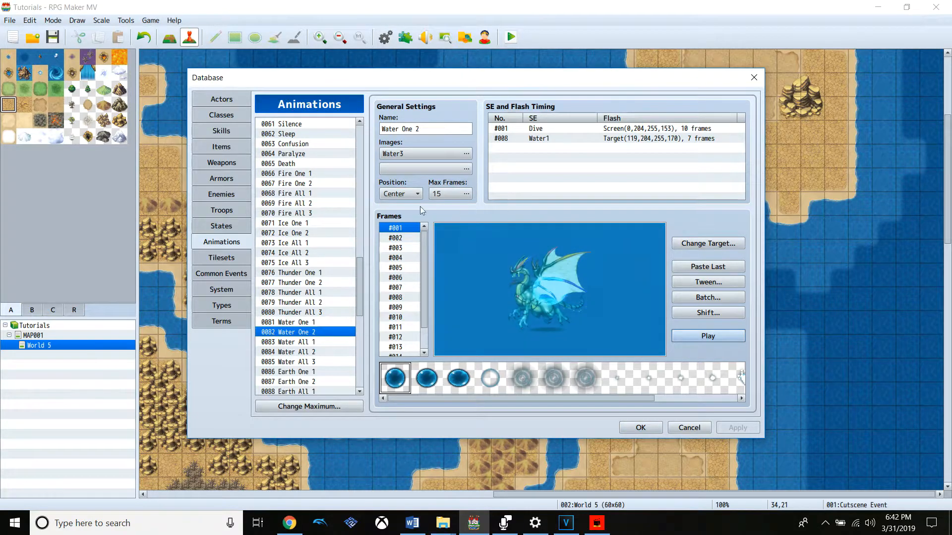
Preview the Paralyze and Death animations
left_click(317, 153)
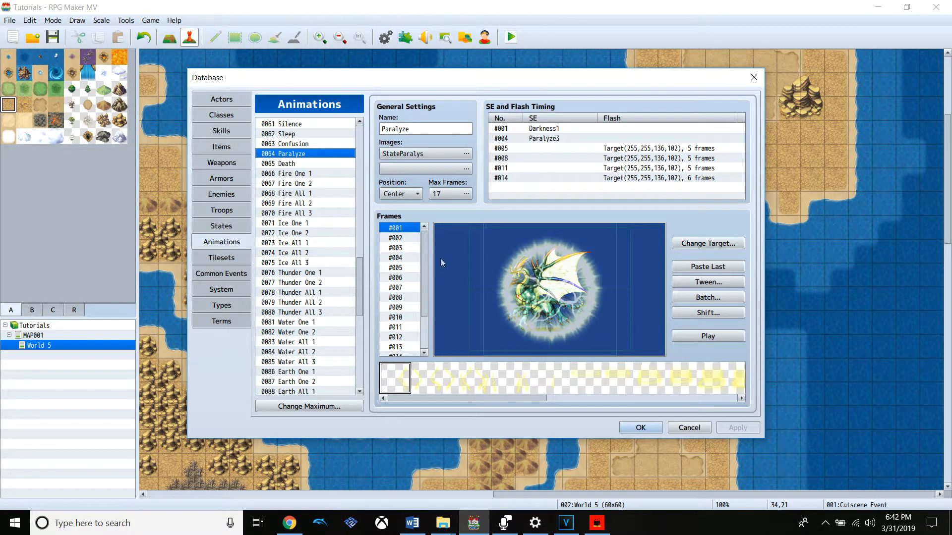
left_click(304, 164)
left_click(703, 337)
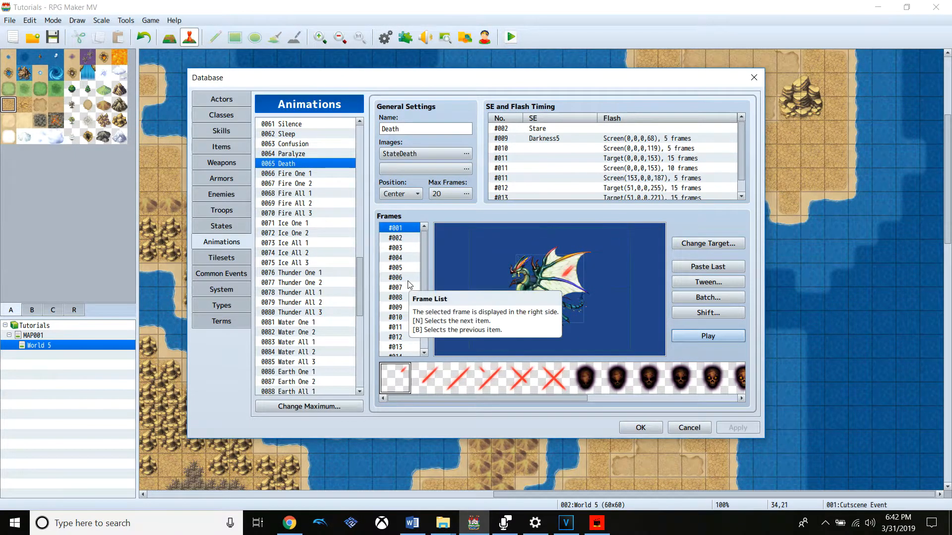
Preview the Light All 3, Light All 2 and Light One 2 animations
left_click_drag(358, 267, 357, 310)
left_click(310, 321)
left_click(311, 330)
left_click(692, 335)
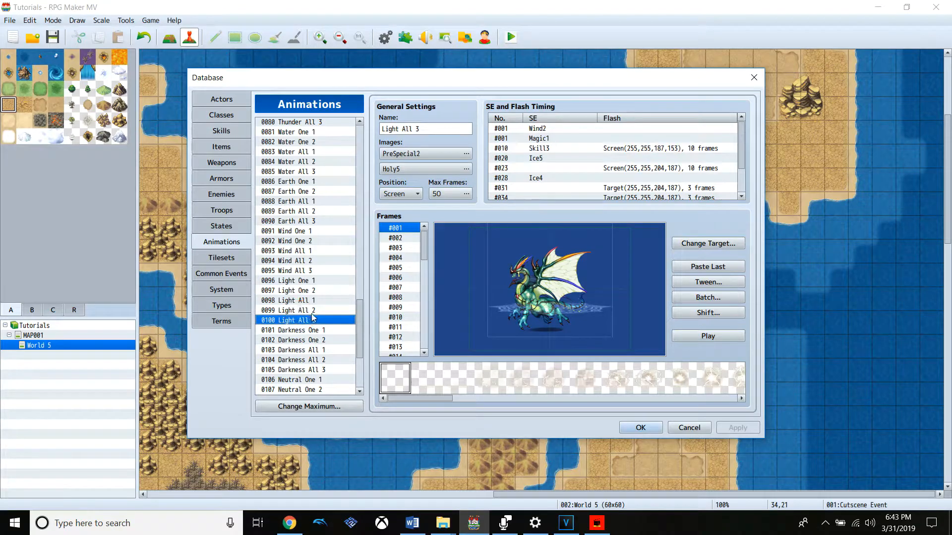
left_click(297, 310)
left_click(711, 336)
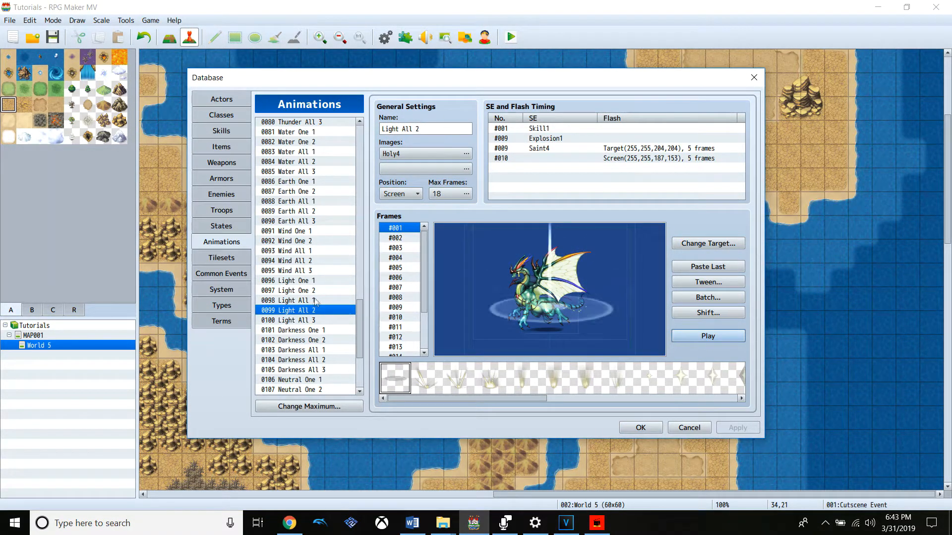
left_click(312, 290)
left_click(693, 336)
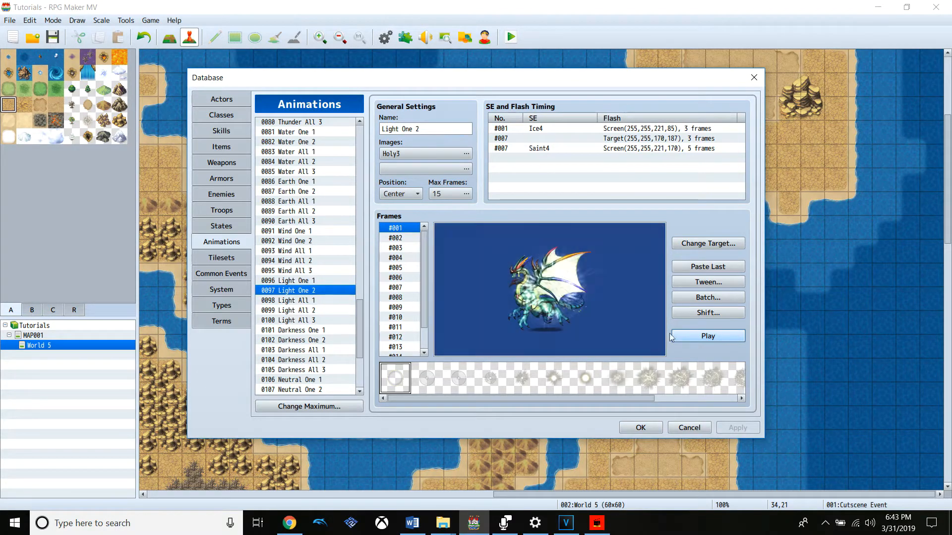
Preview the Darkness All 3 animation, accept the database and reopen it at the animations
left_click(327, 261)
left_click(318, 370)
left_click(720, 336)
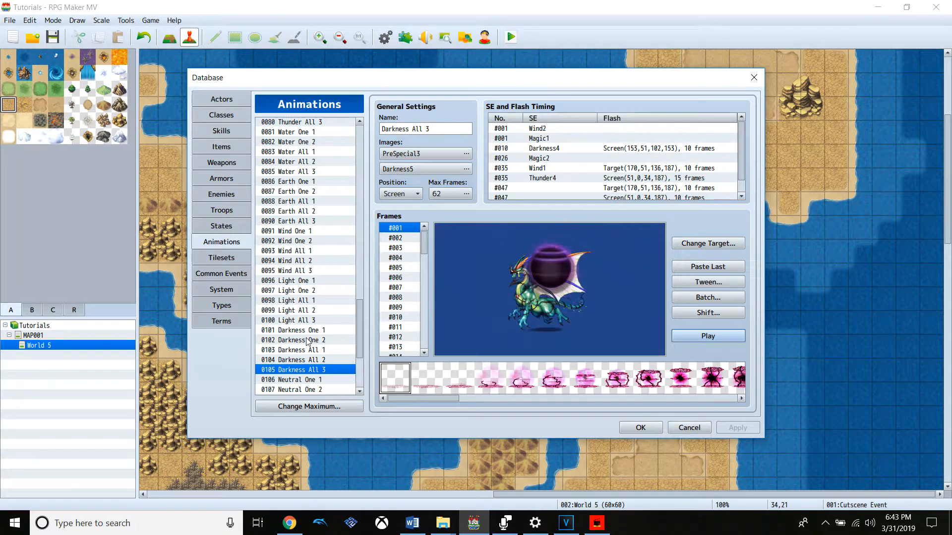
left_click(640, 428)
left_click(383, 34)
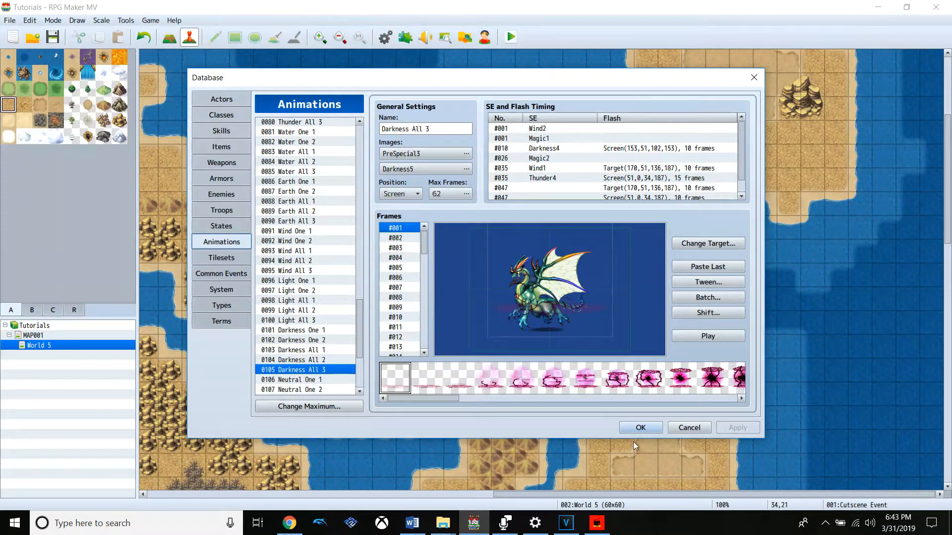
Append a Show Animation command to the Cutscene Event's contents that plays 0105 Darkness All 3 on Cutscene Event without waiting for completion
left_click(638, 429)
double_click(337, 370)
left_click_drag(708, 325, 713, 392)
right_click(516, 399)
left_click(539, 408)
left_click(516, 291)
left_click(575, 256)
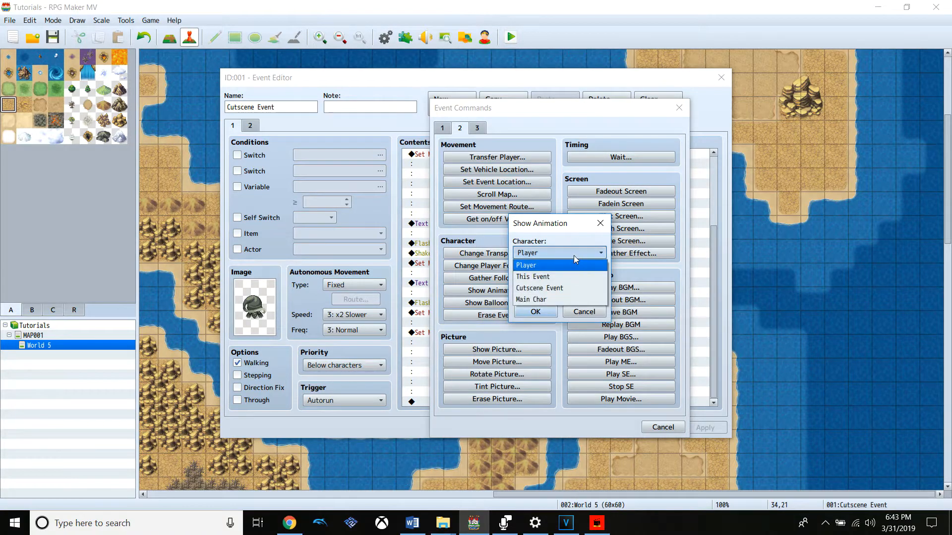
left_click(575, 289)
left_click(600, 276)
left_click_drag(605, 308, 593, 508)
left_click(572, 395)
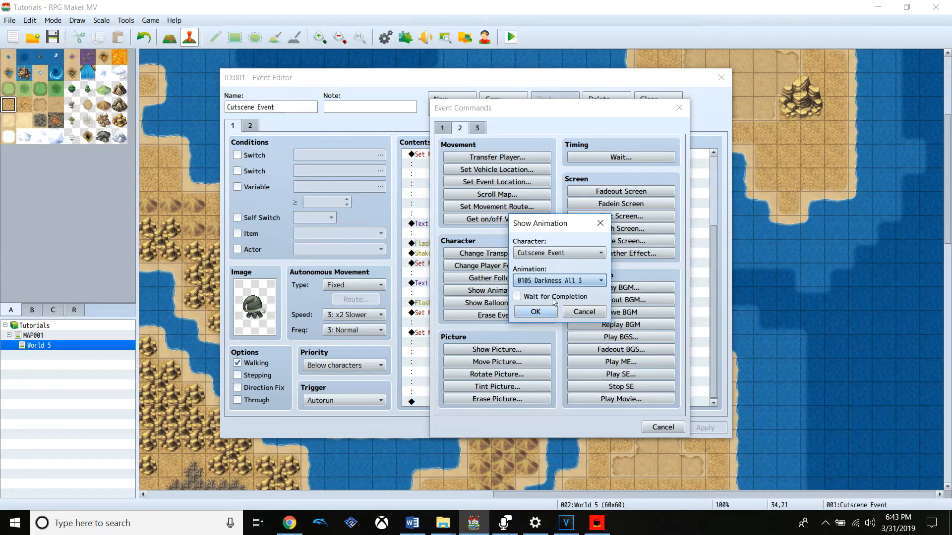
left_click(553, 307)
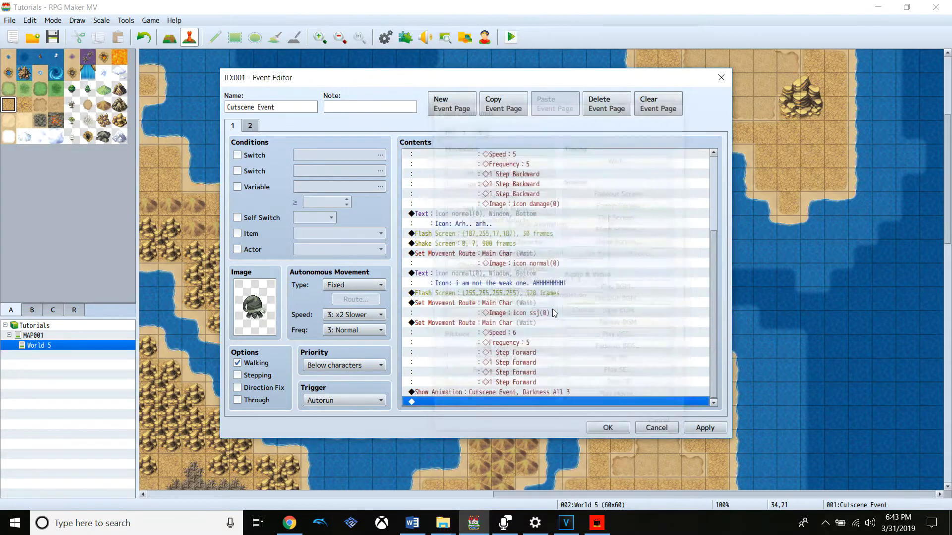
Append a movement route that turns Transparent ON for Cutscene Event, and apply and accept the event's changes
right_click(566, 402)
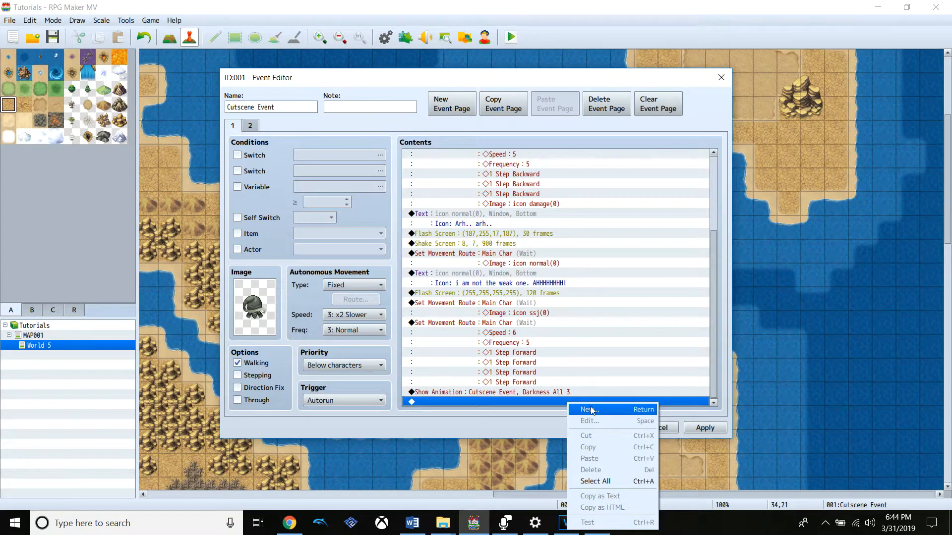
left_click(590, 409)
left_click(510, 206)
left_click(448, 173)
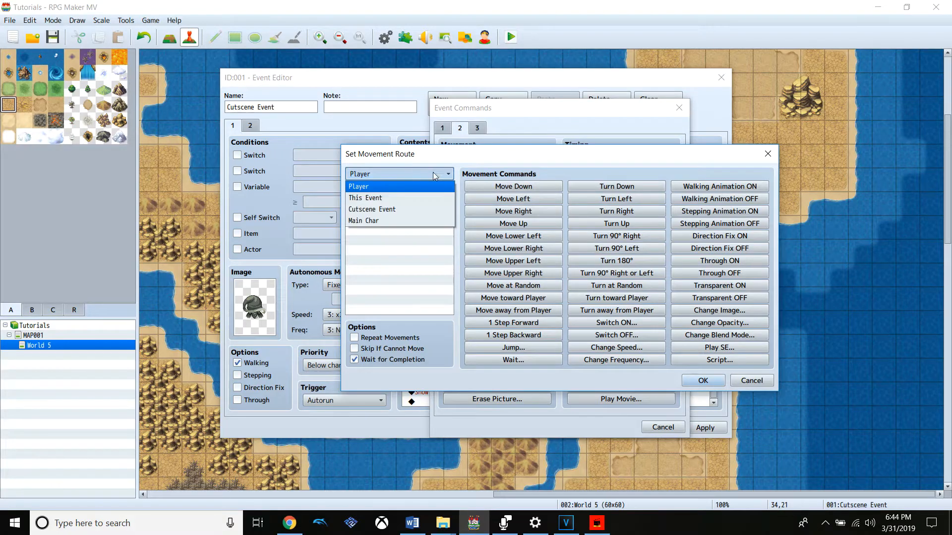
left_click(426, 207)
left_click(744, 286)
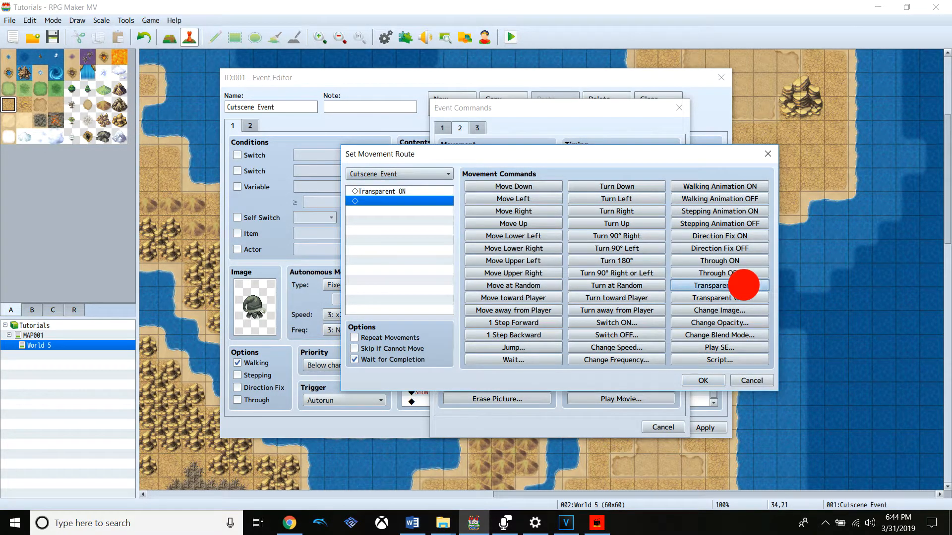
left_click(703, 381)
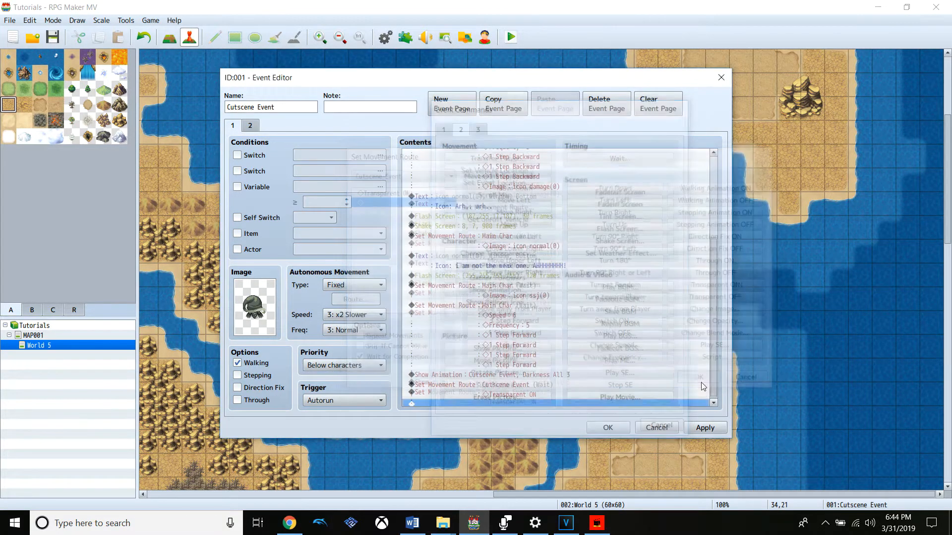
left_click(704, 427)
left_click(607, 426)
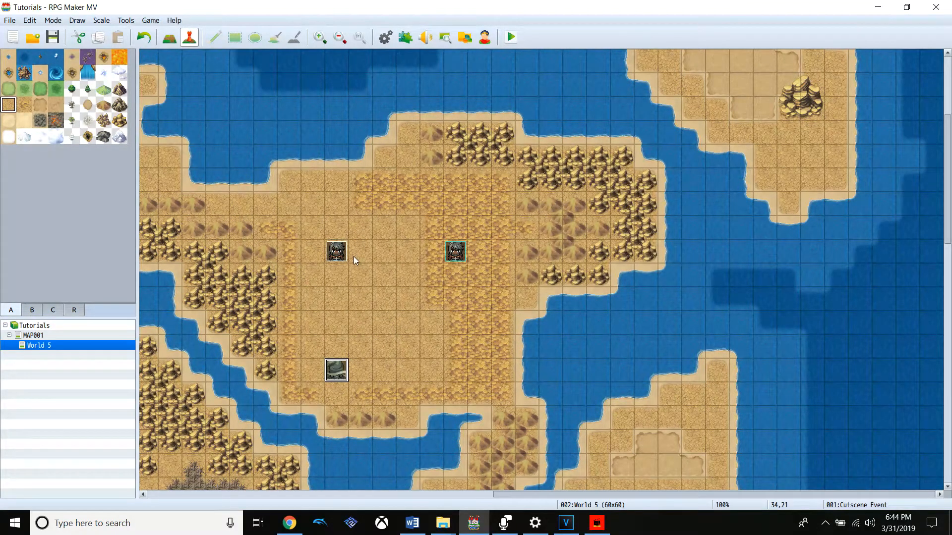
Save the game and playtest the cutscene by advancing through its dialogue, closing the test window after Main Char charges back
left_click(511, 37)
left_click(435, 275)
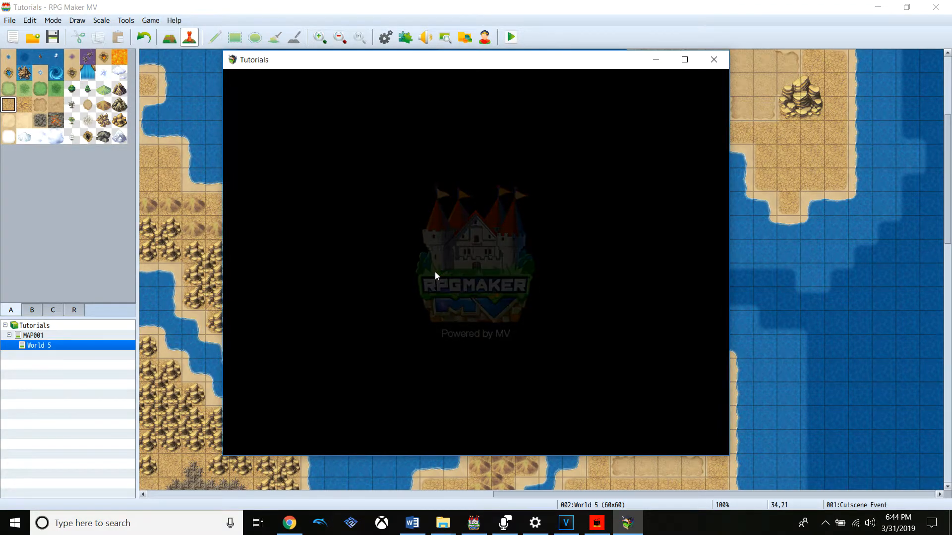
key("Return")
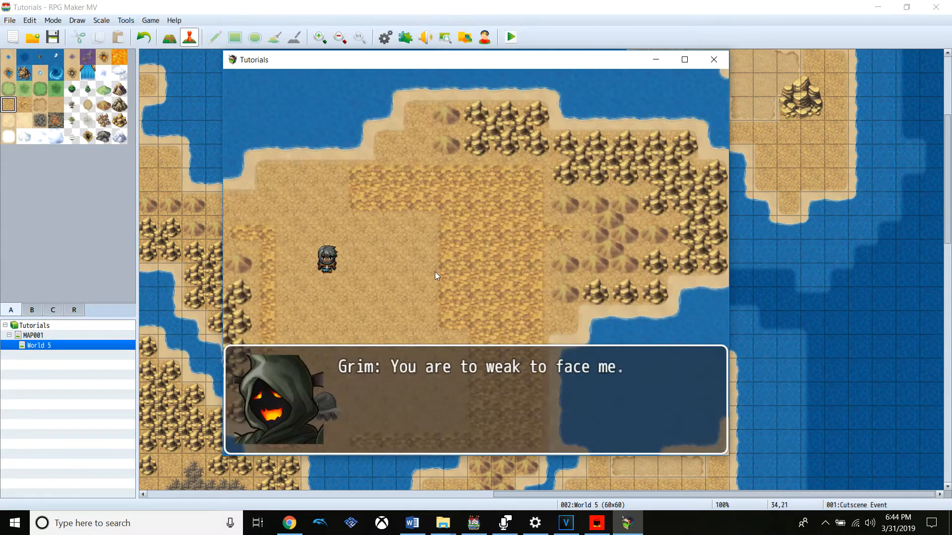
key("Return")
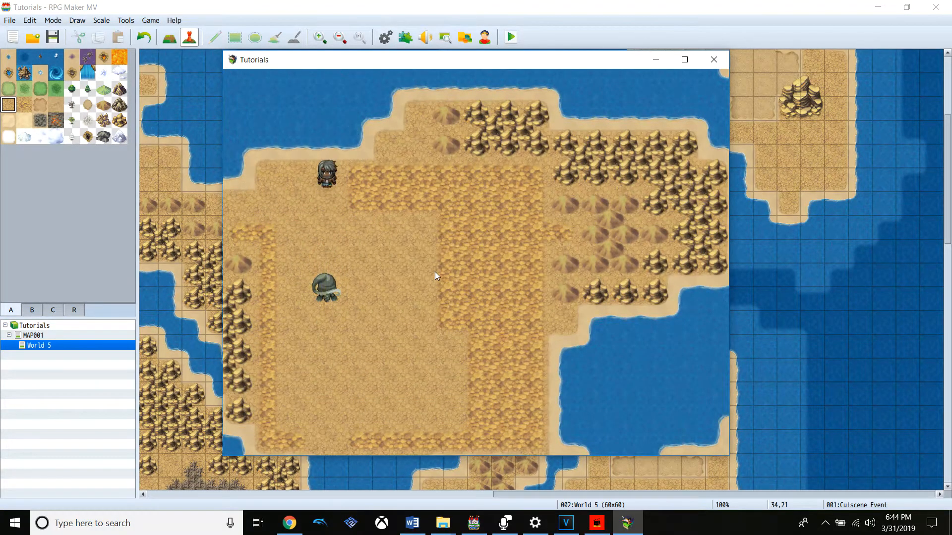
key("Return")
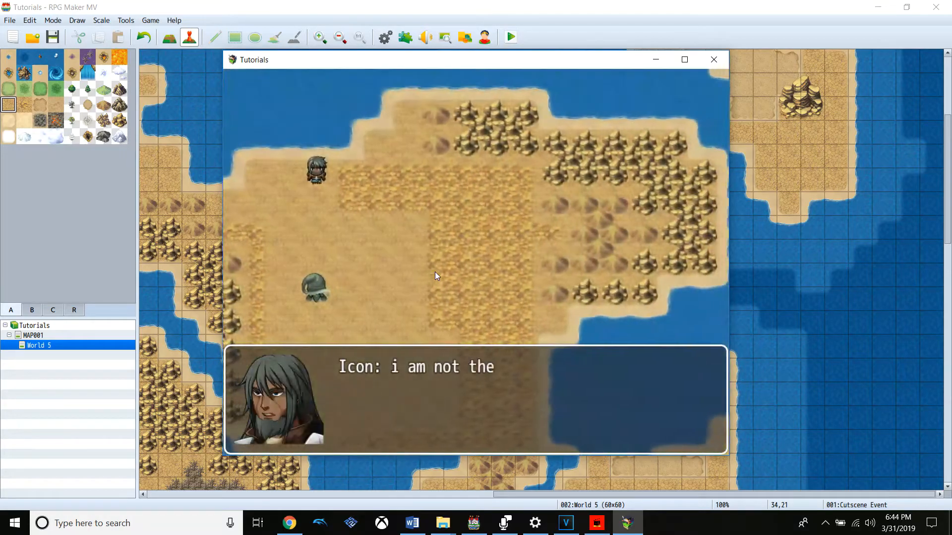
key("Return")
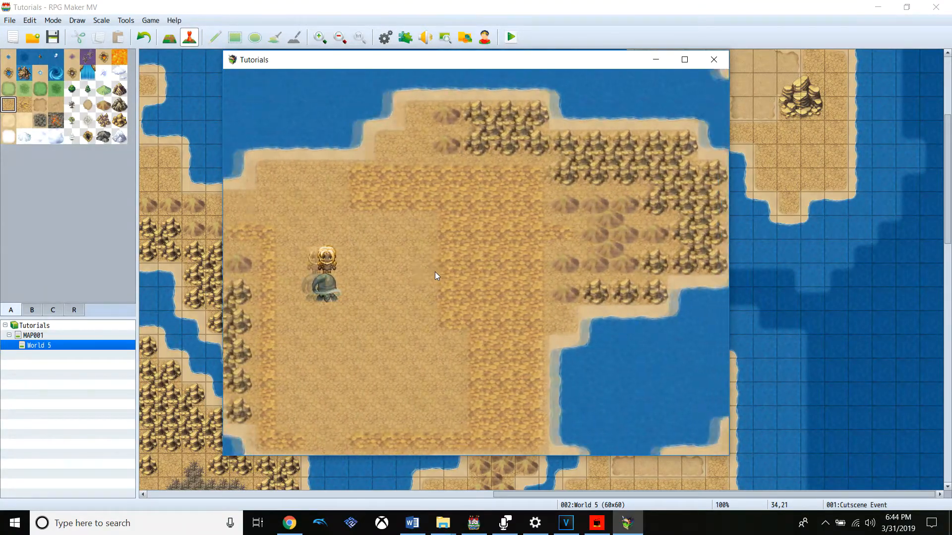
left_click(713, 59)
Remove the last 1 Step Forward from Main Char's speed 6 charge route in the Cutscene Event and accept the event
double_click(338, 369)
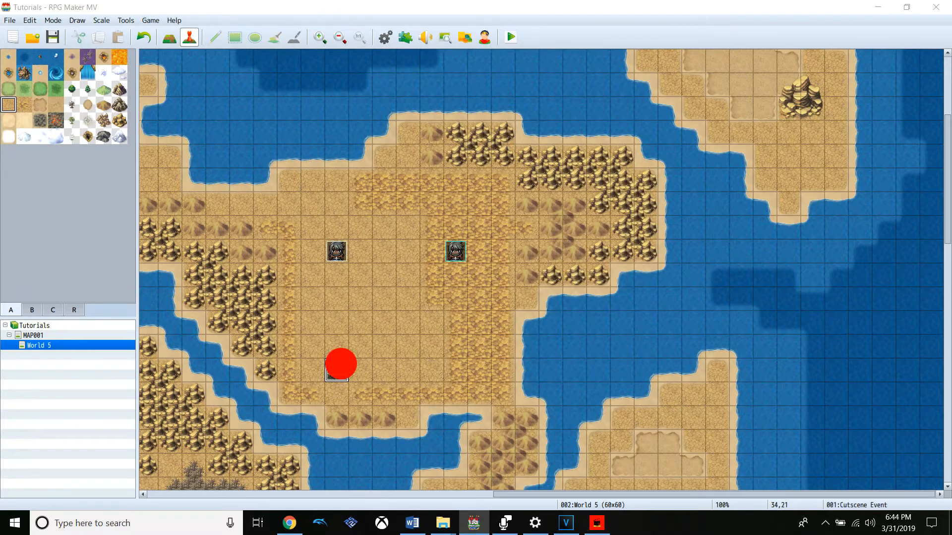
left_click_drag(711, 234, 719, 340)
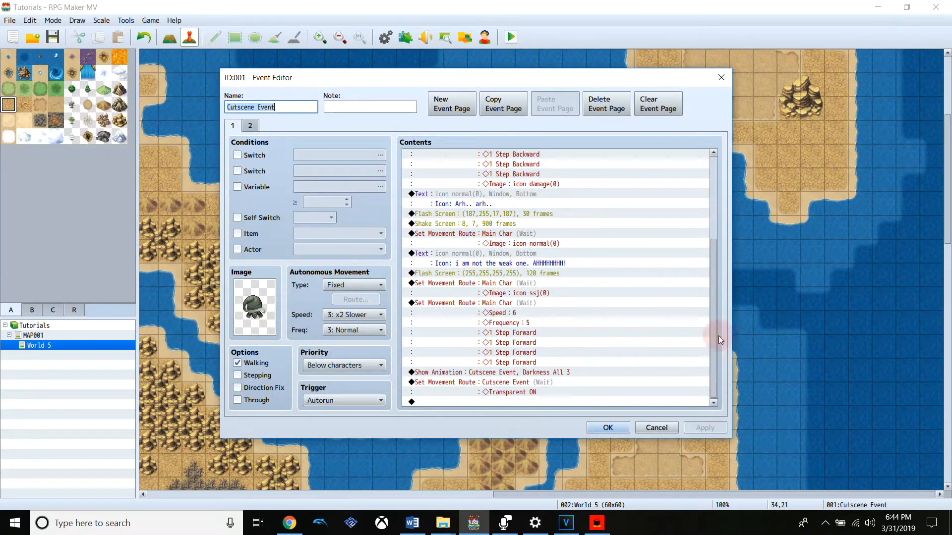
left_click(481, 308)
key("Insert")
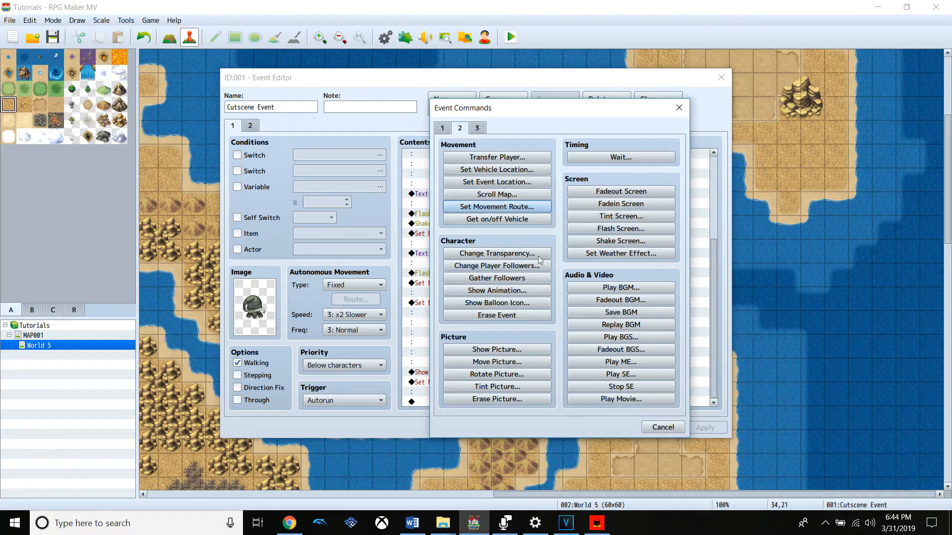
left_click(671, 112)
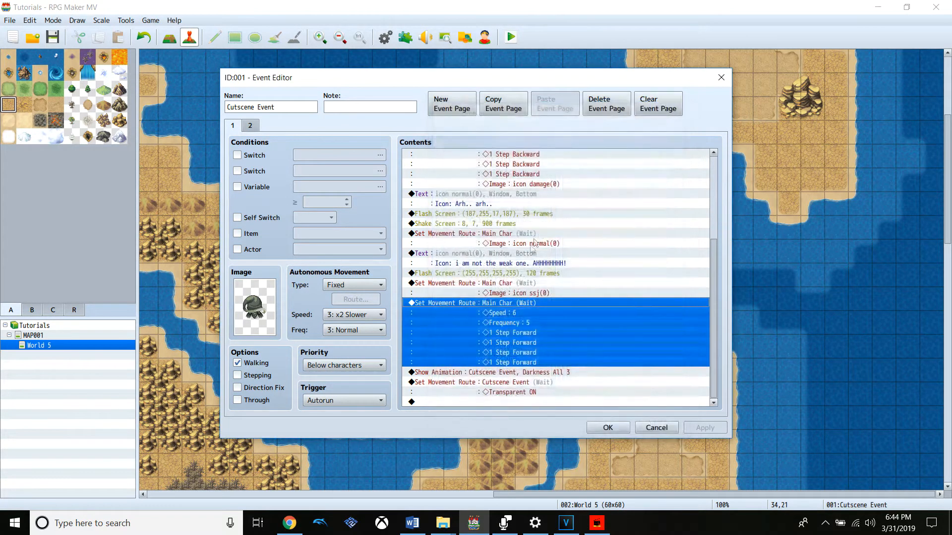
right_click(534, 305)
left_click(550, 319)
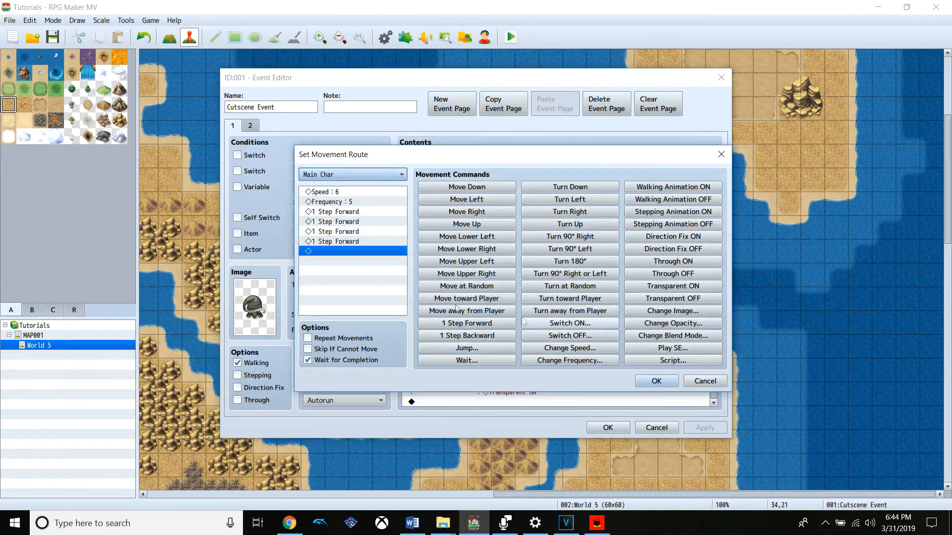
left_click(365, 242)
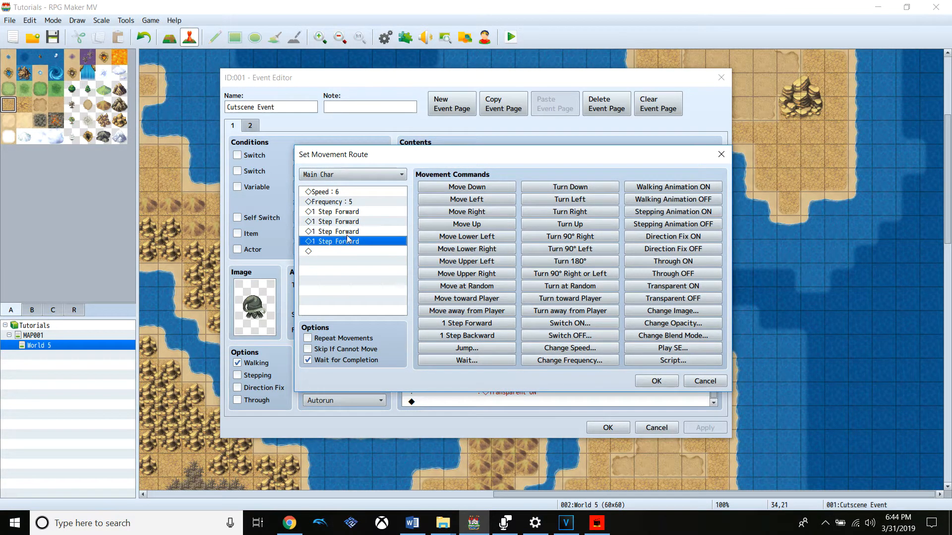
left_click(659, 379)
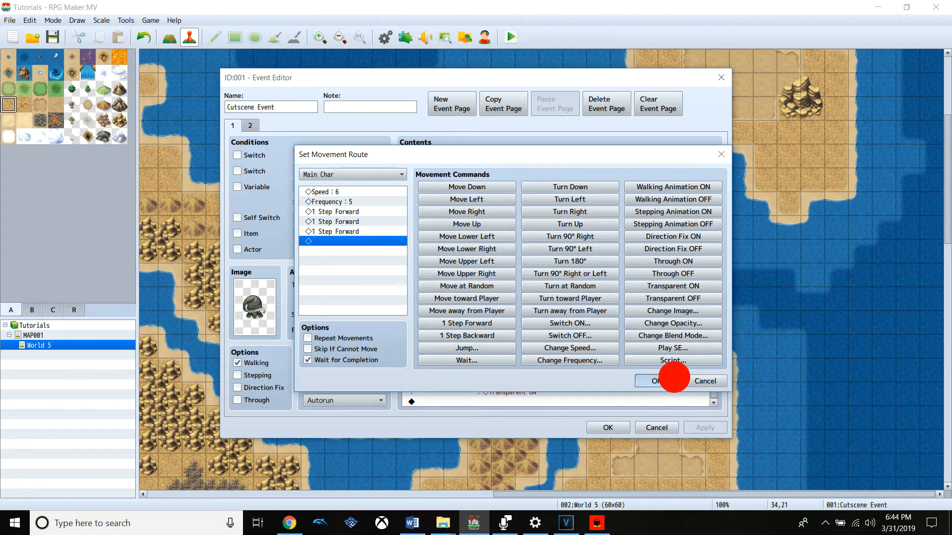
left_click(617, 432)
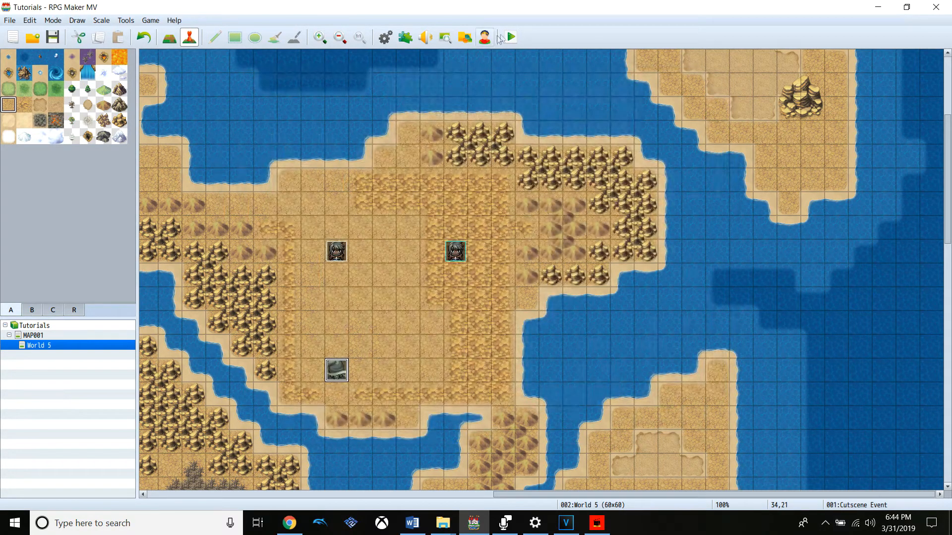
Save the edited charge route and playtest the cutscene through the Darkness animation, closing the game once it repeats
left_click(510, 37)
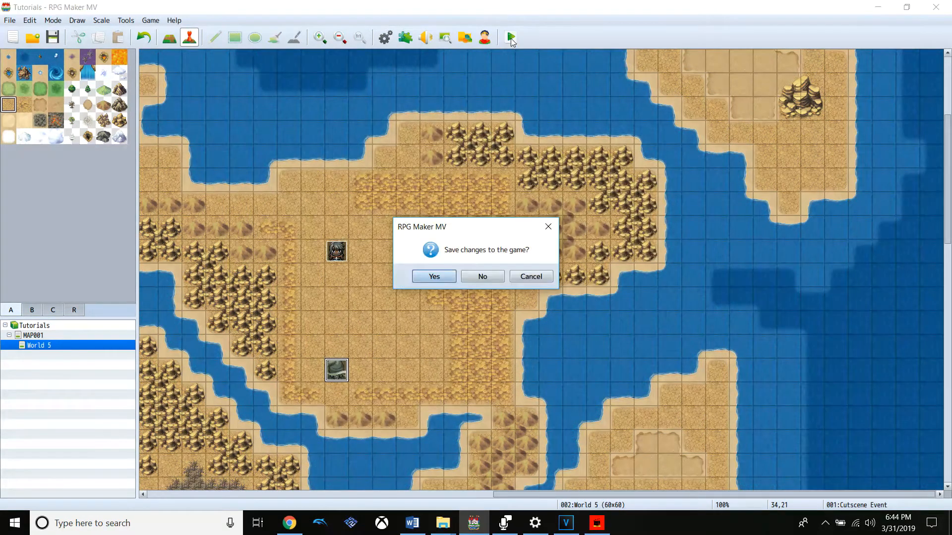
left_click(417, 275)
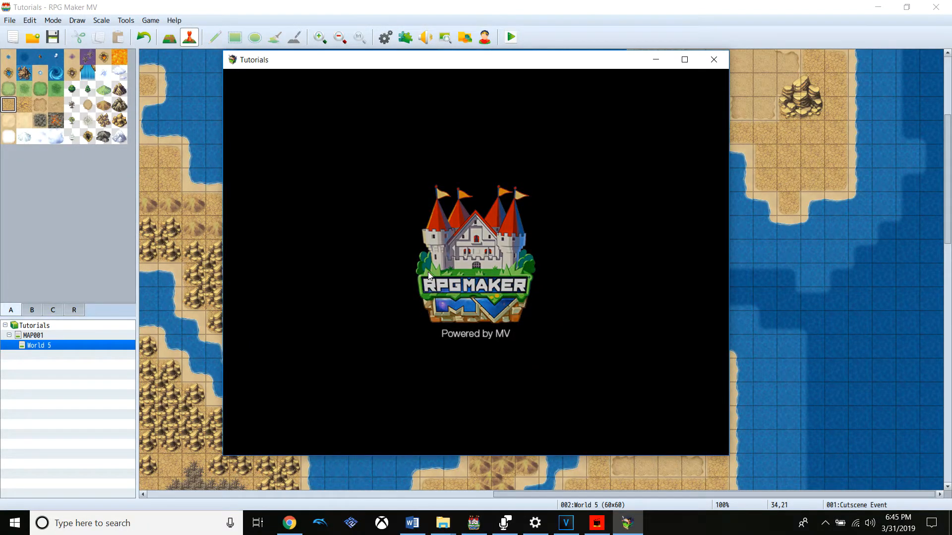
key("Return")
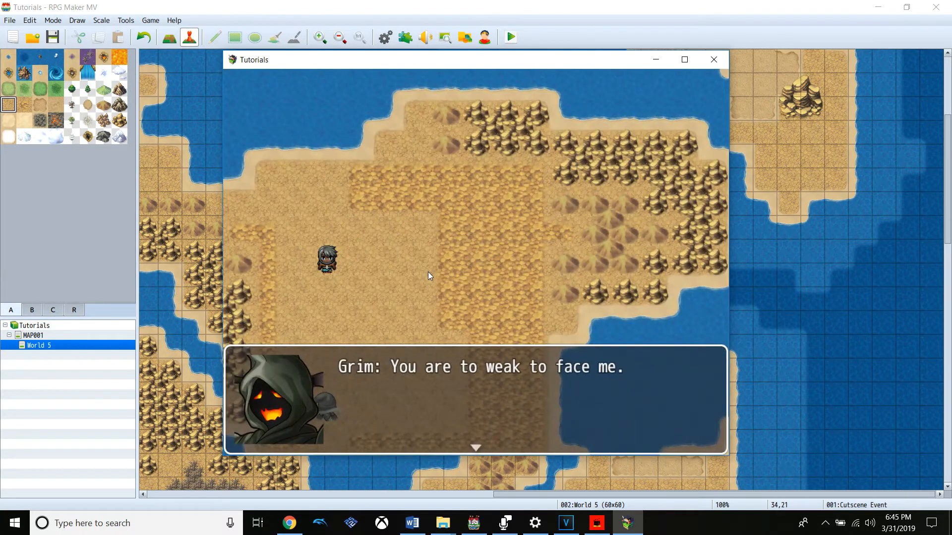
key("Return")
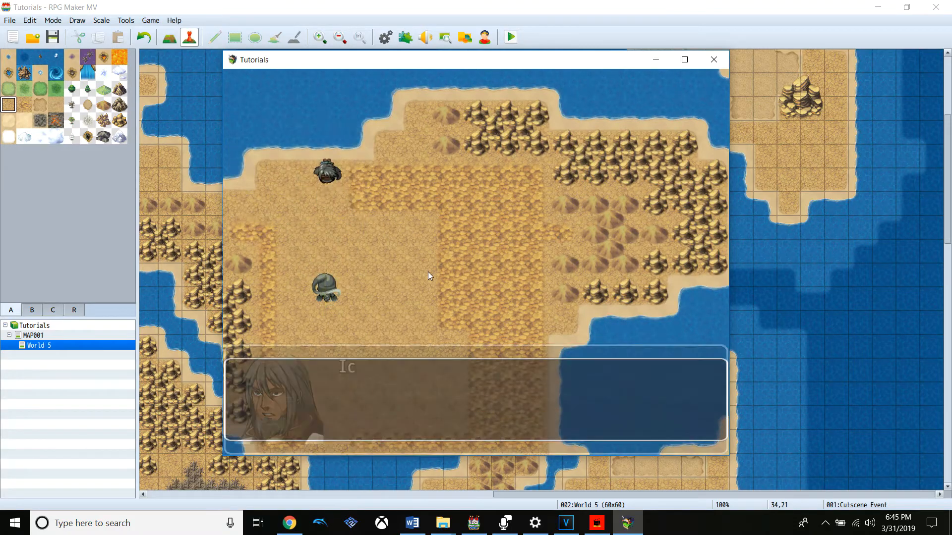
key("Return")
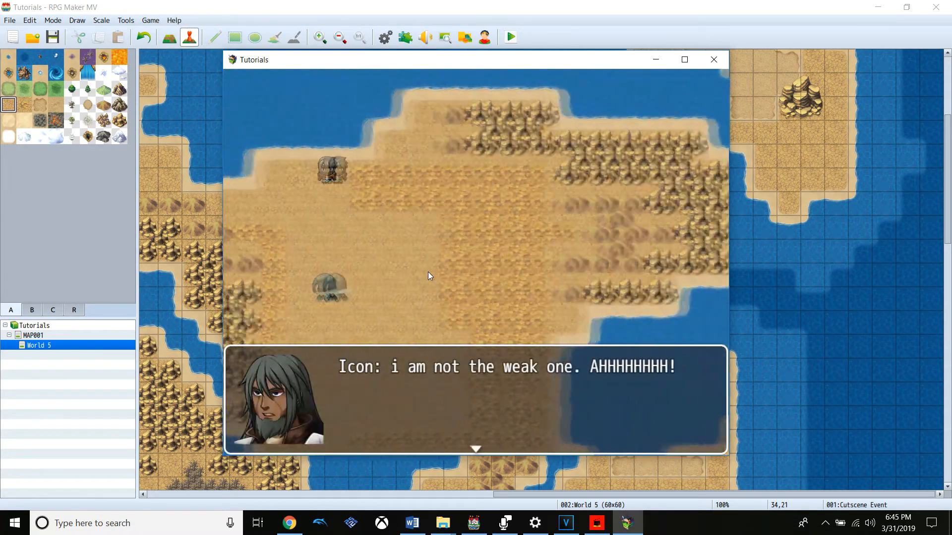
key("Return")
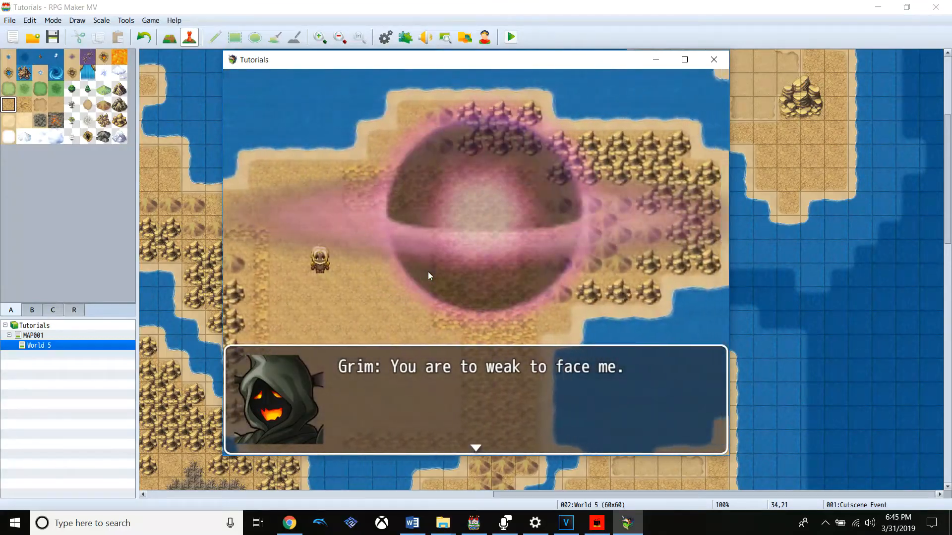
key("Return")
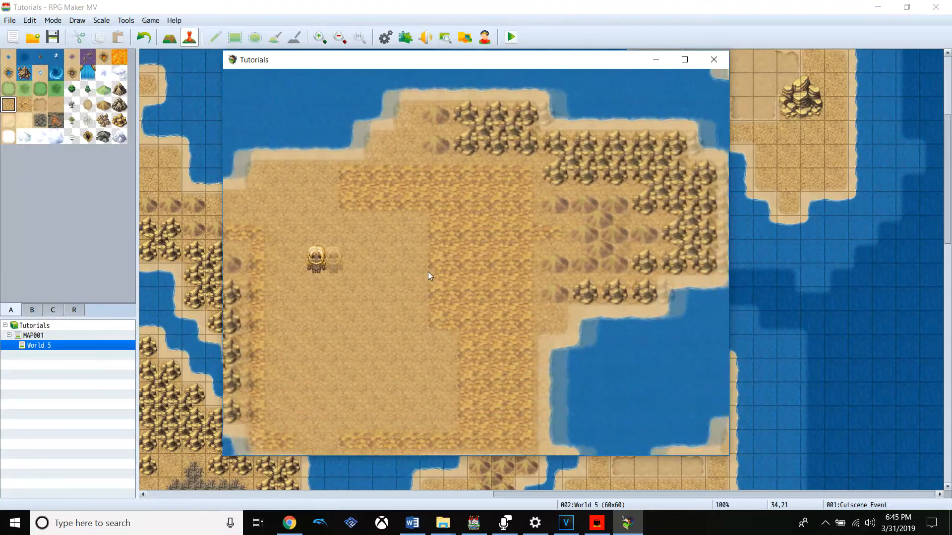
left_click(714, 59)
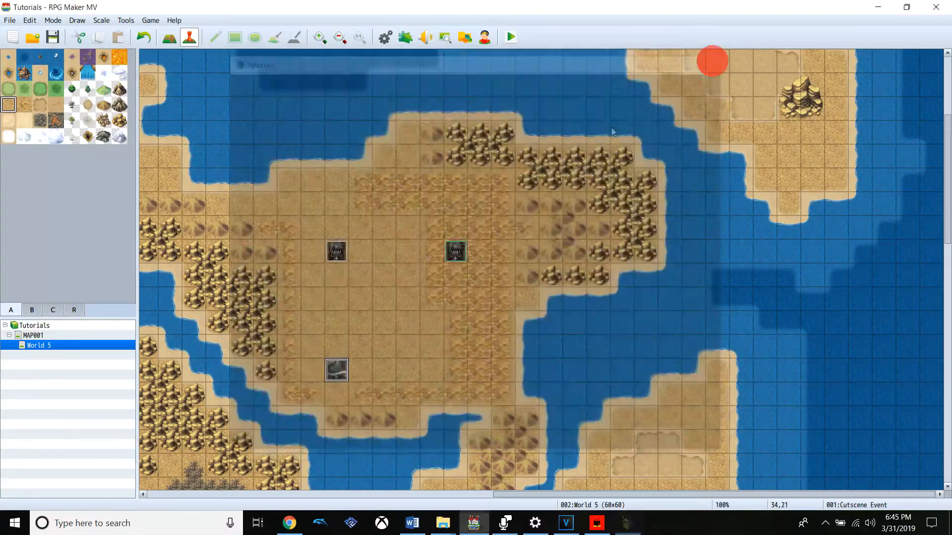
Reopen the Cutscene Event to review its command list
double_click(329, 371)
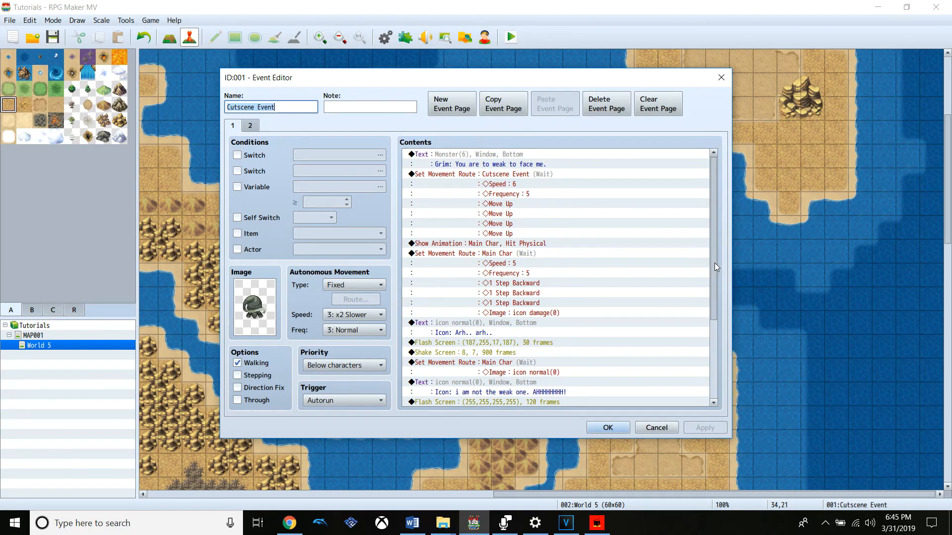
left_click(593, 529)
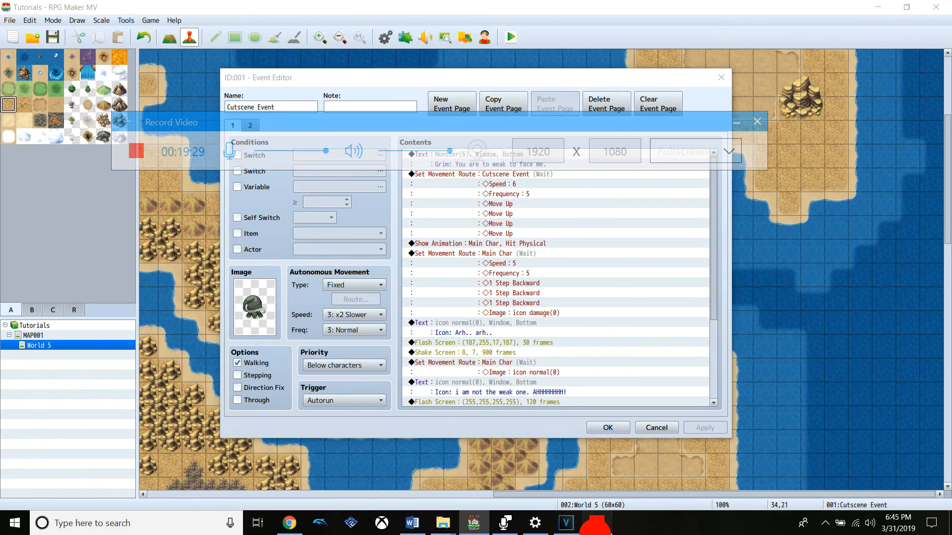